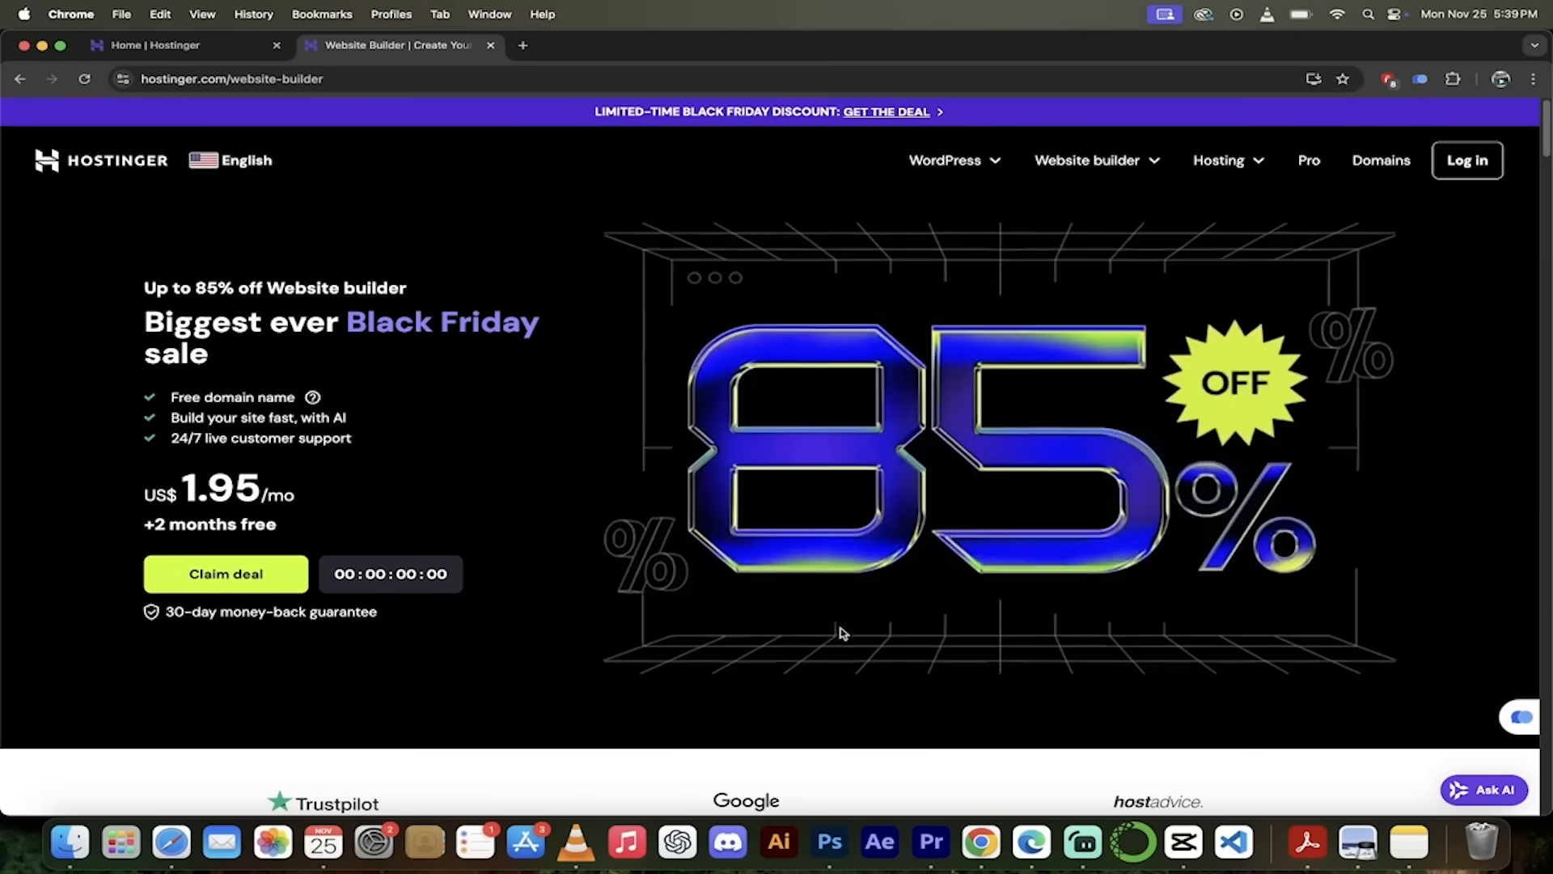
- Scroll through the plan cards to compare Premium (US$1.95/mo) and Business (US$2.95/mo) features
scroll(843, 632, "down", 1)
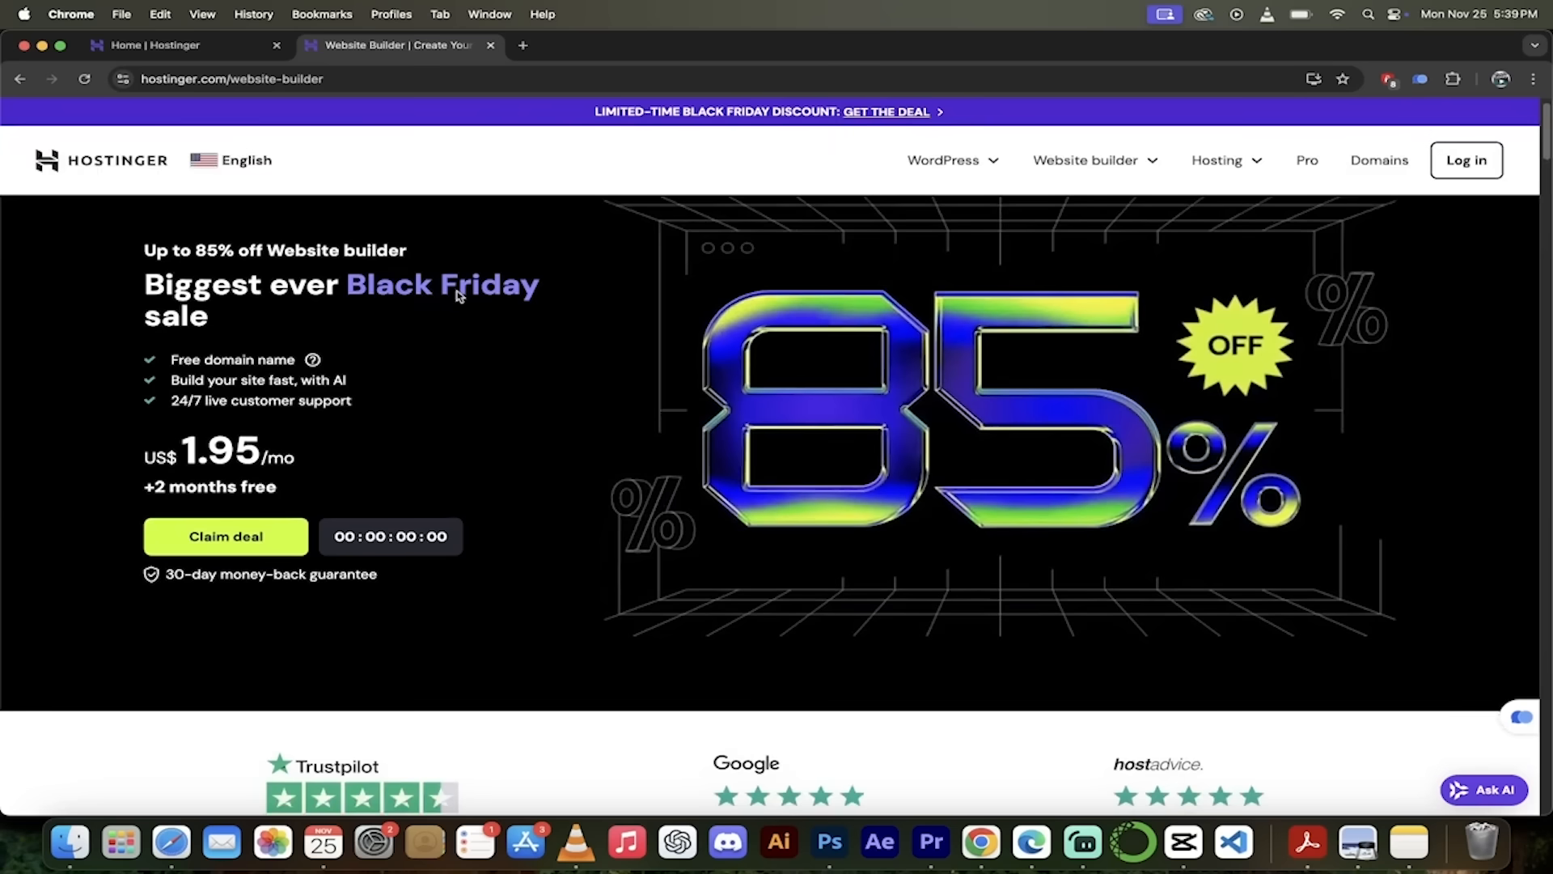
scroll(618, 636, "down", 3)
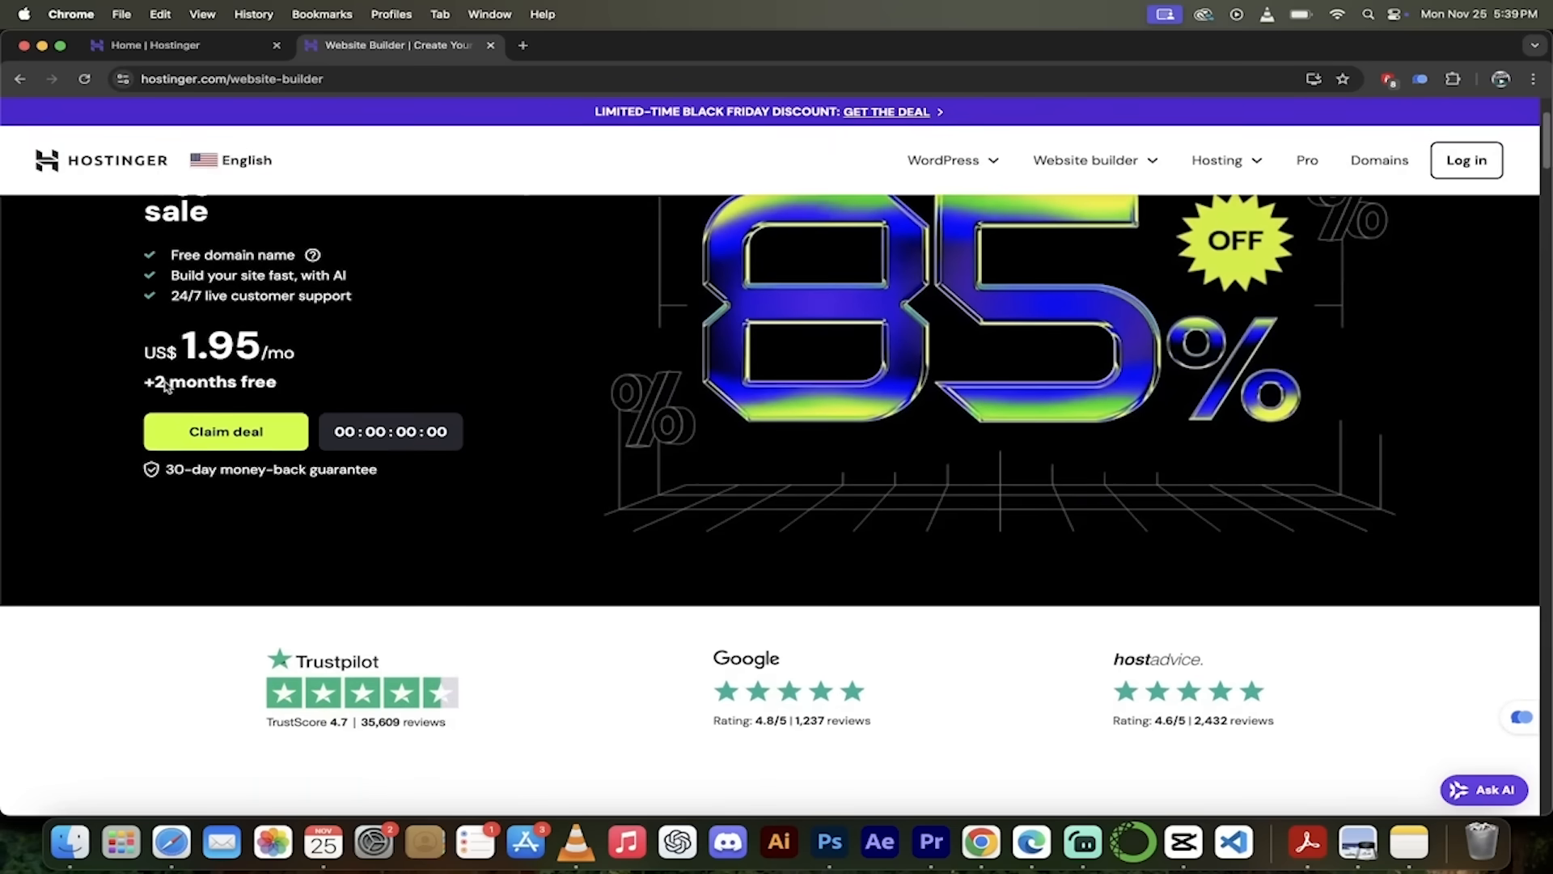
scroll(579, 616, "down", 2)
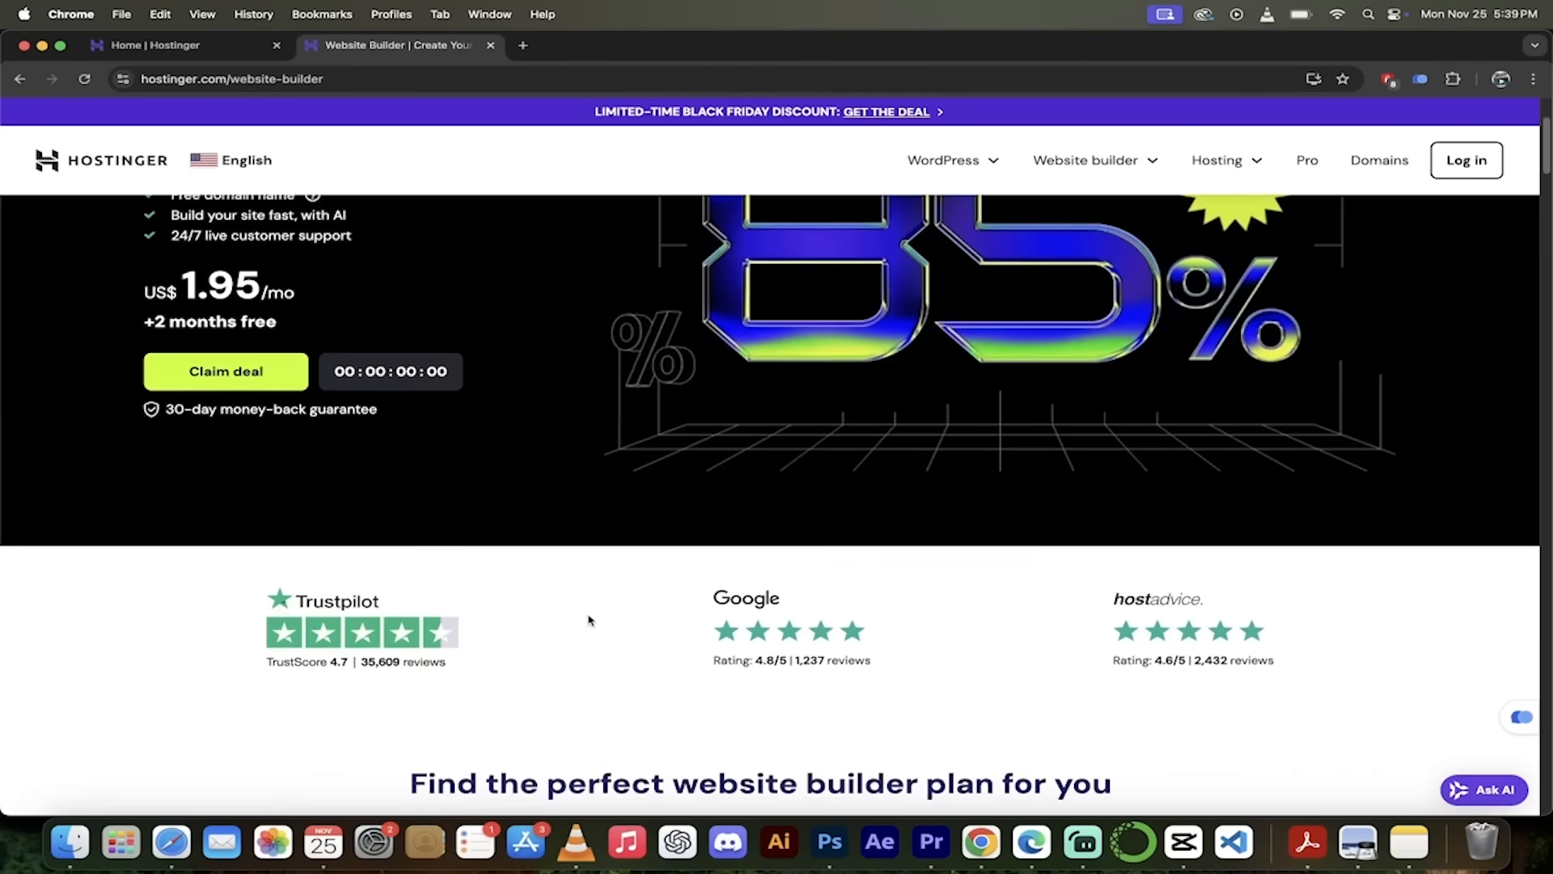
scroll(603, 624, "down", 5)
scroll(604, 626, "down", 5)
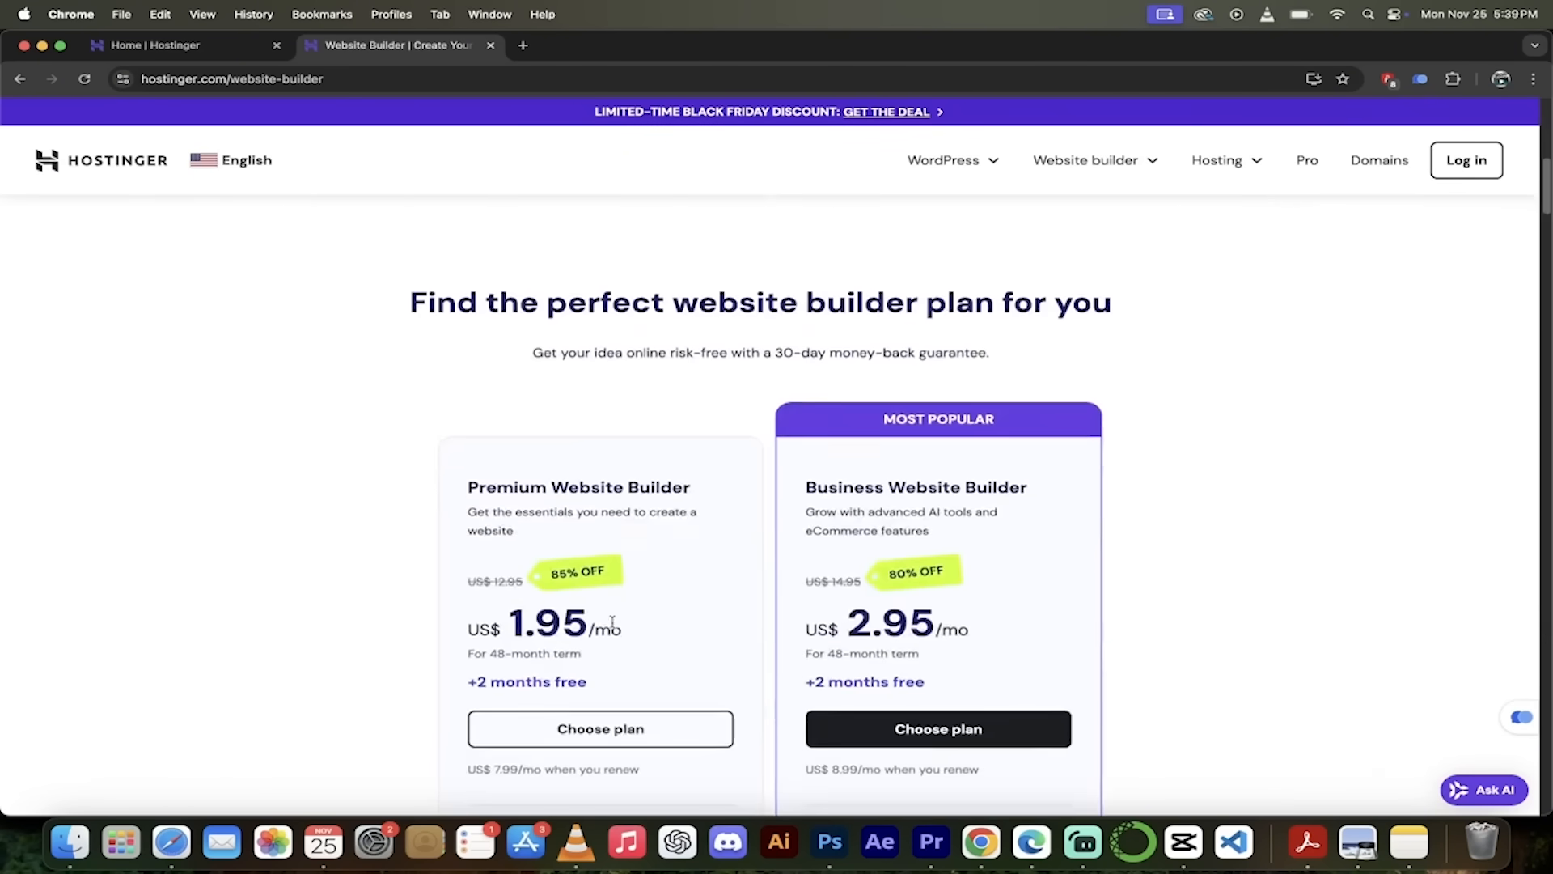
scroll(1259, 579, "down", 1)
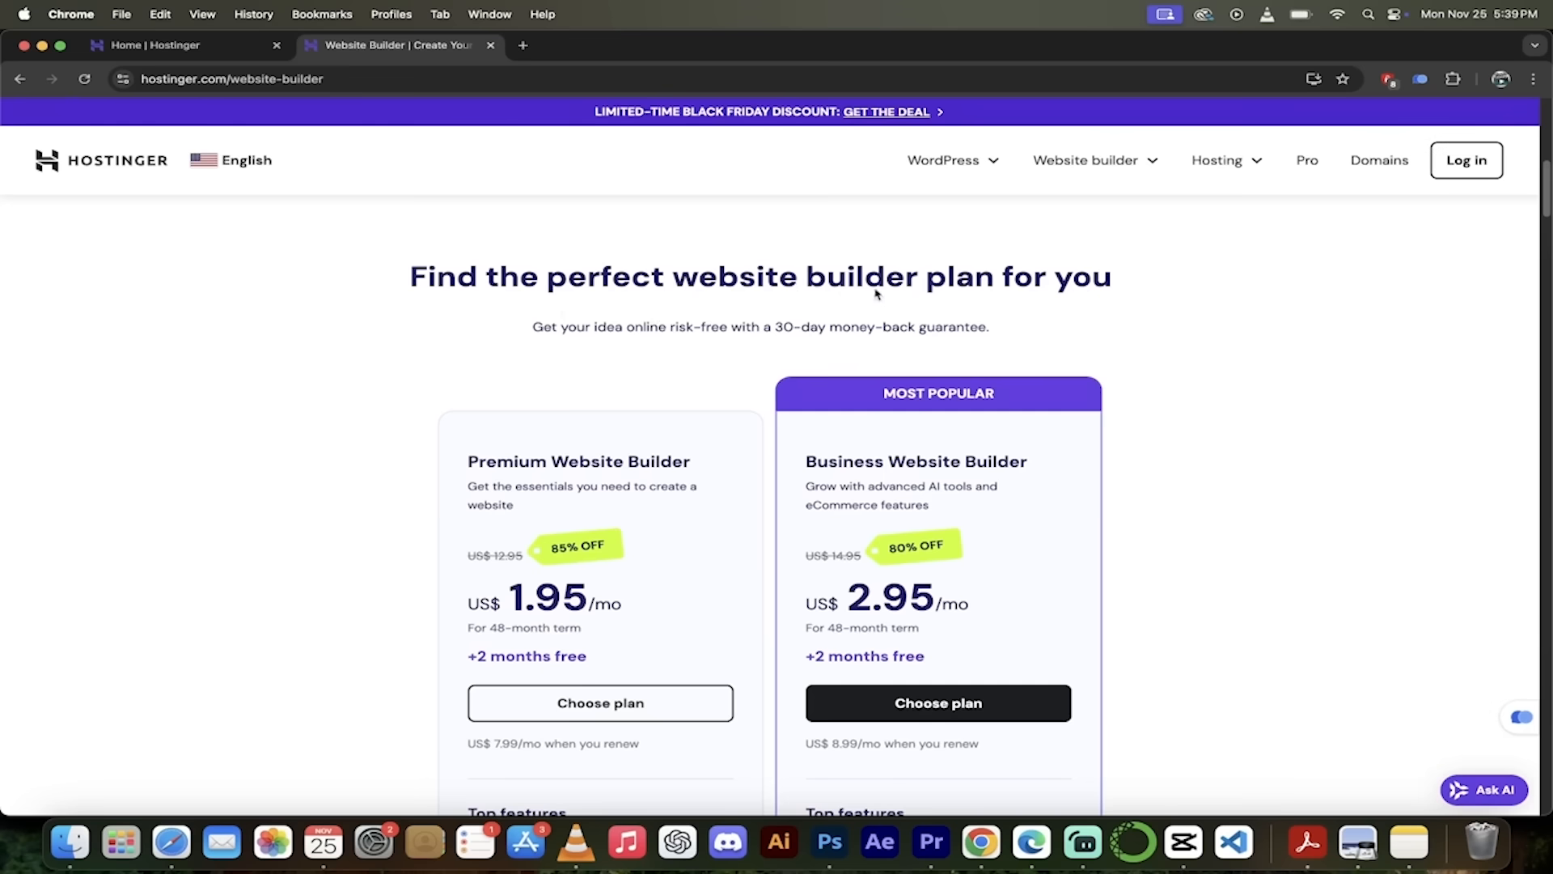
scroll(1214, 561, "down", 3)
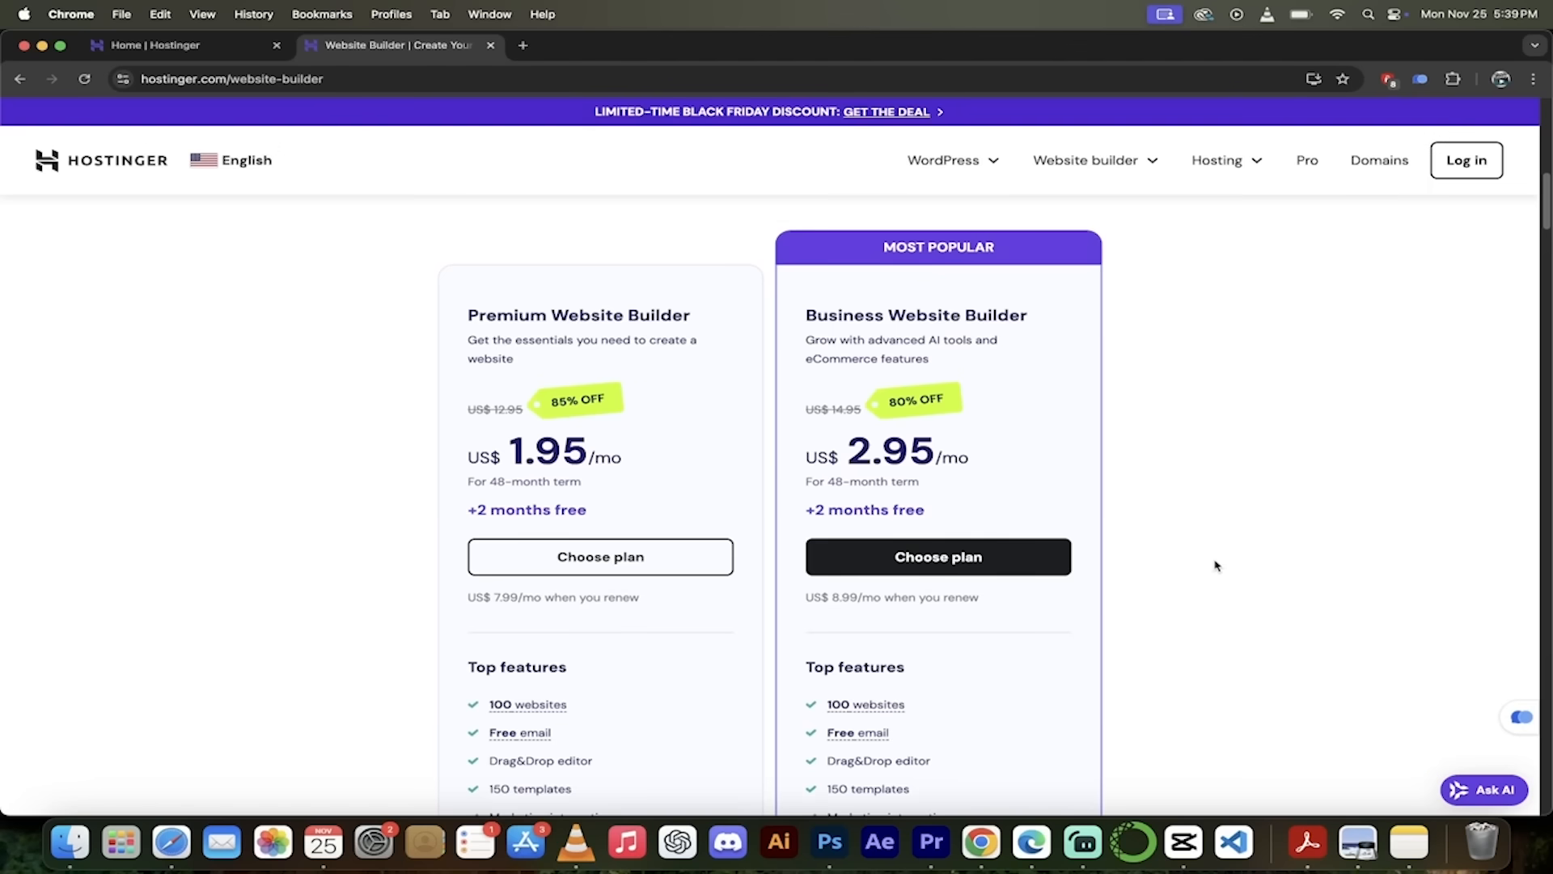
scroll(1216, 564, "down", 1)
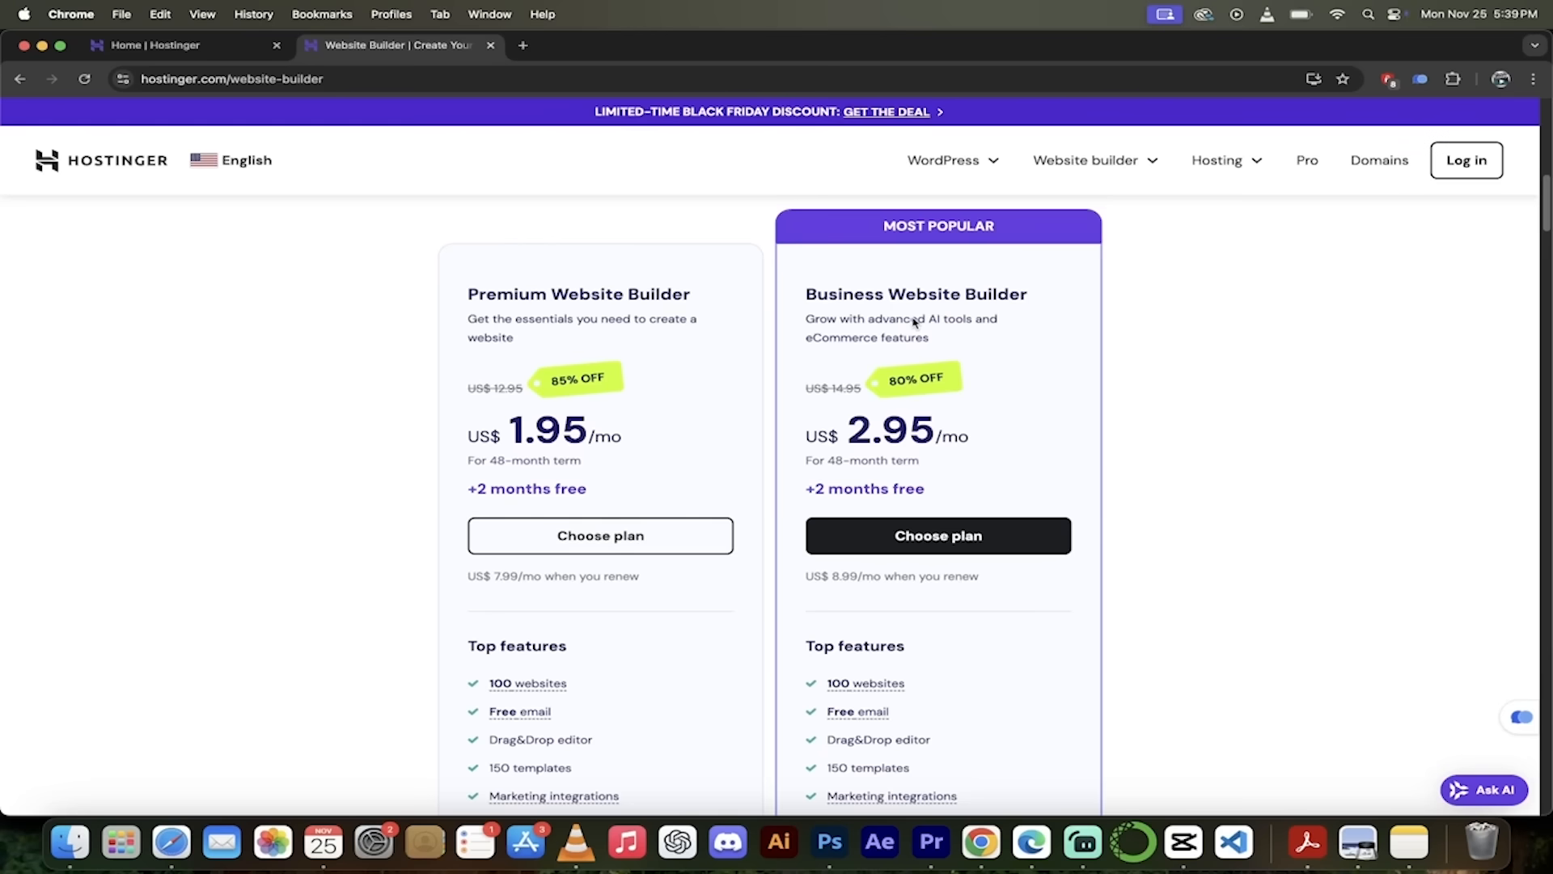
scroll(1107, 442, "down", 1)
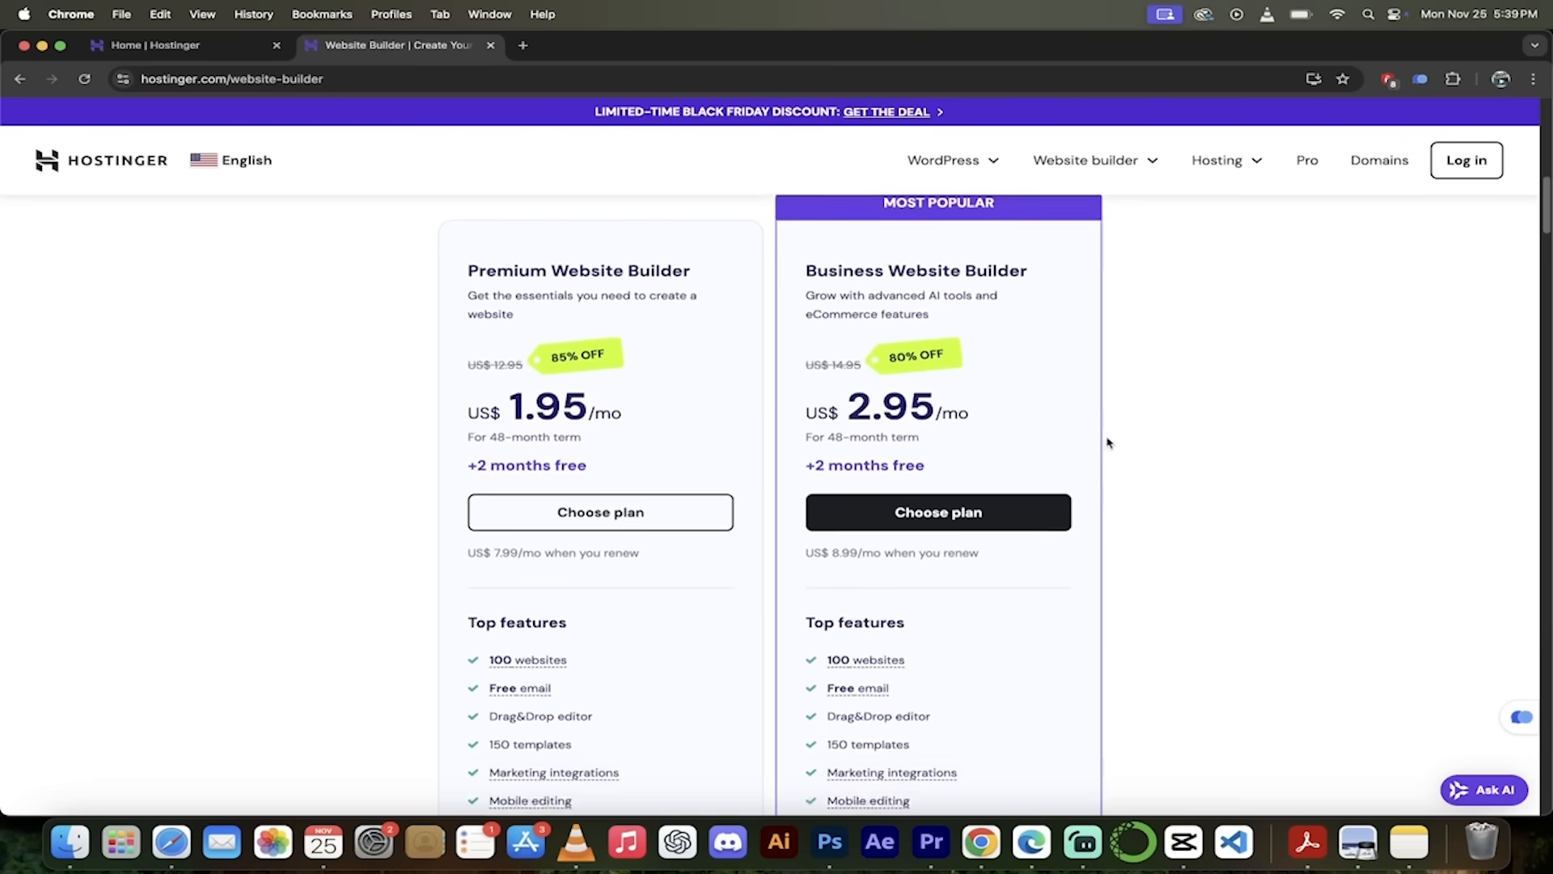
scroll(1166, 486, "down", 1)
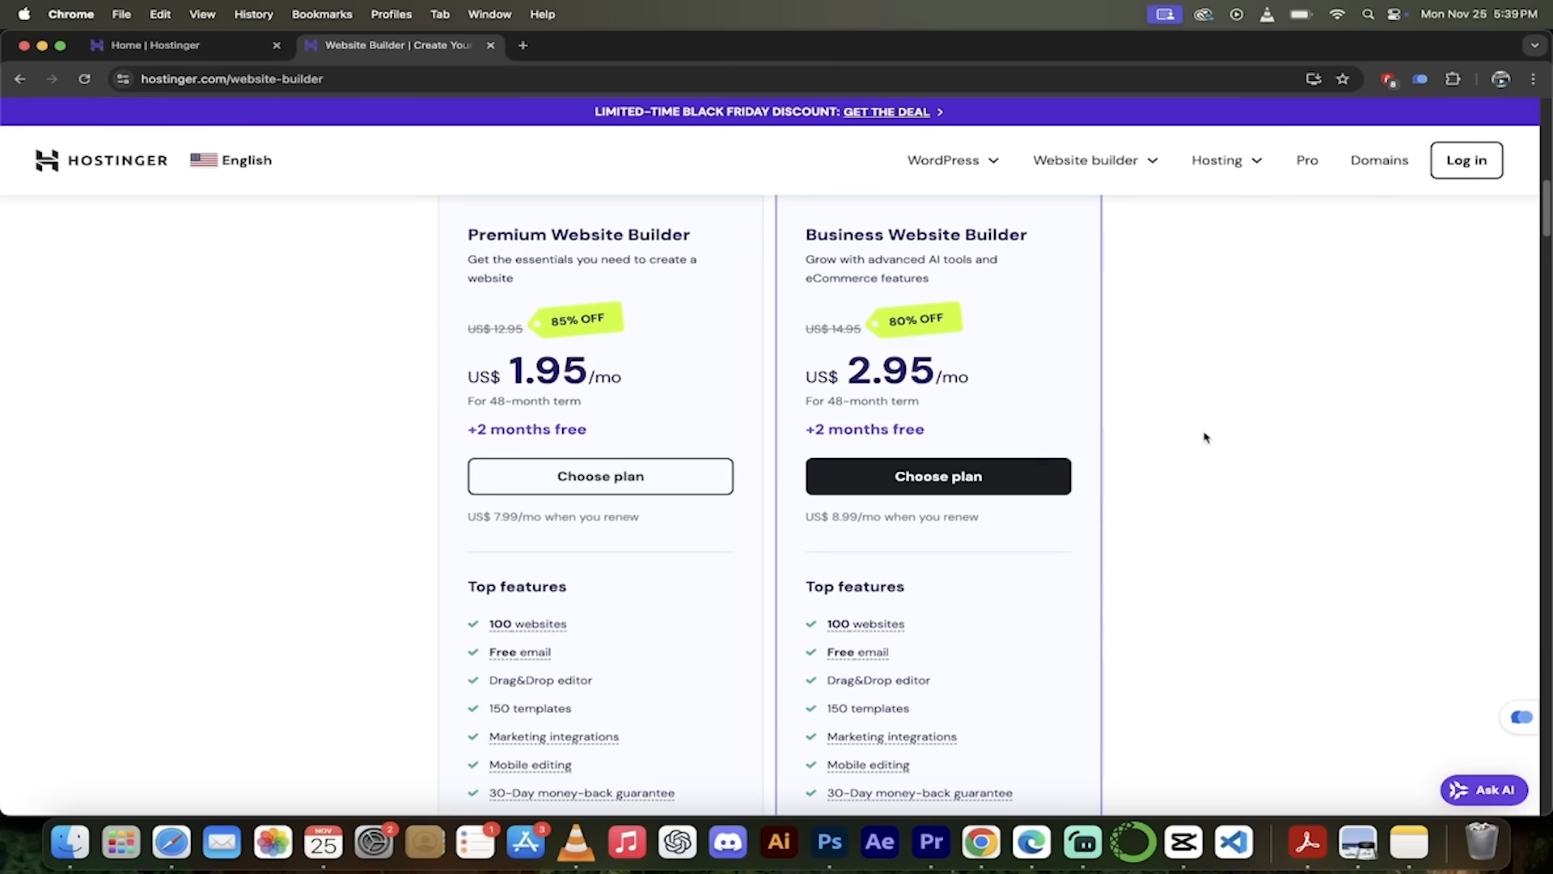
scroll(1202, 453, "down", 1)
scroll(1044, 622, "down", 1)
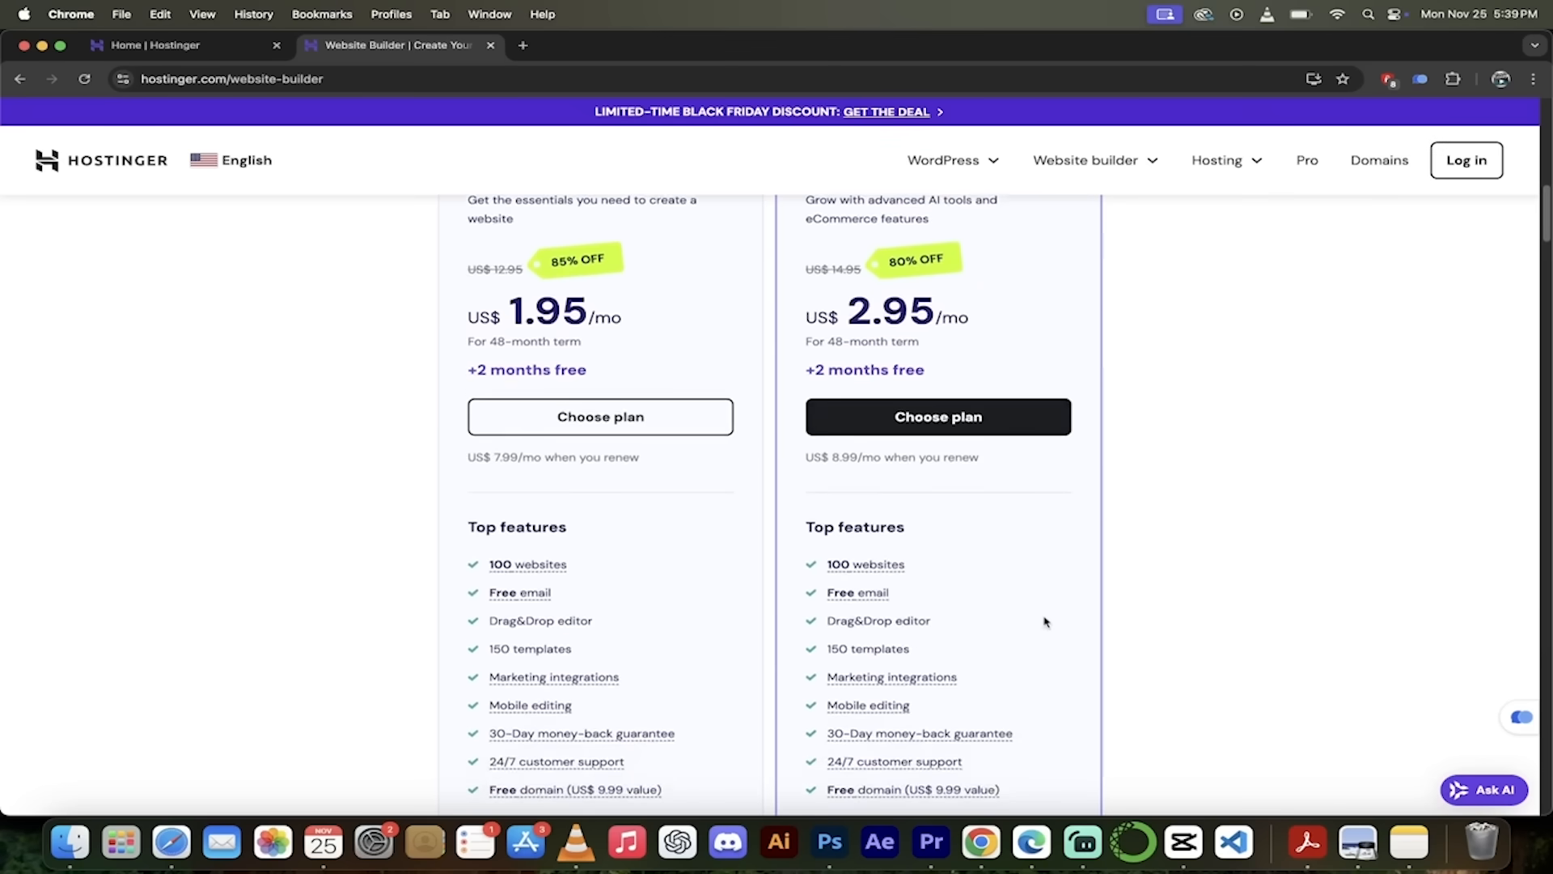
scroll(1044, 621, "down", 5)
scroll(1034, 437, "down", 1)
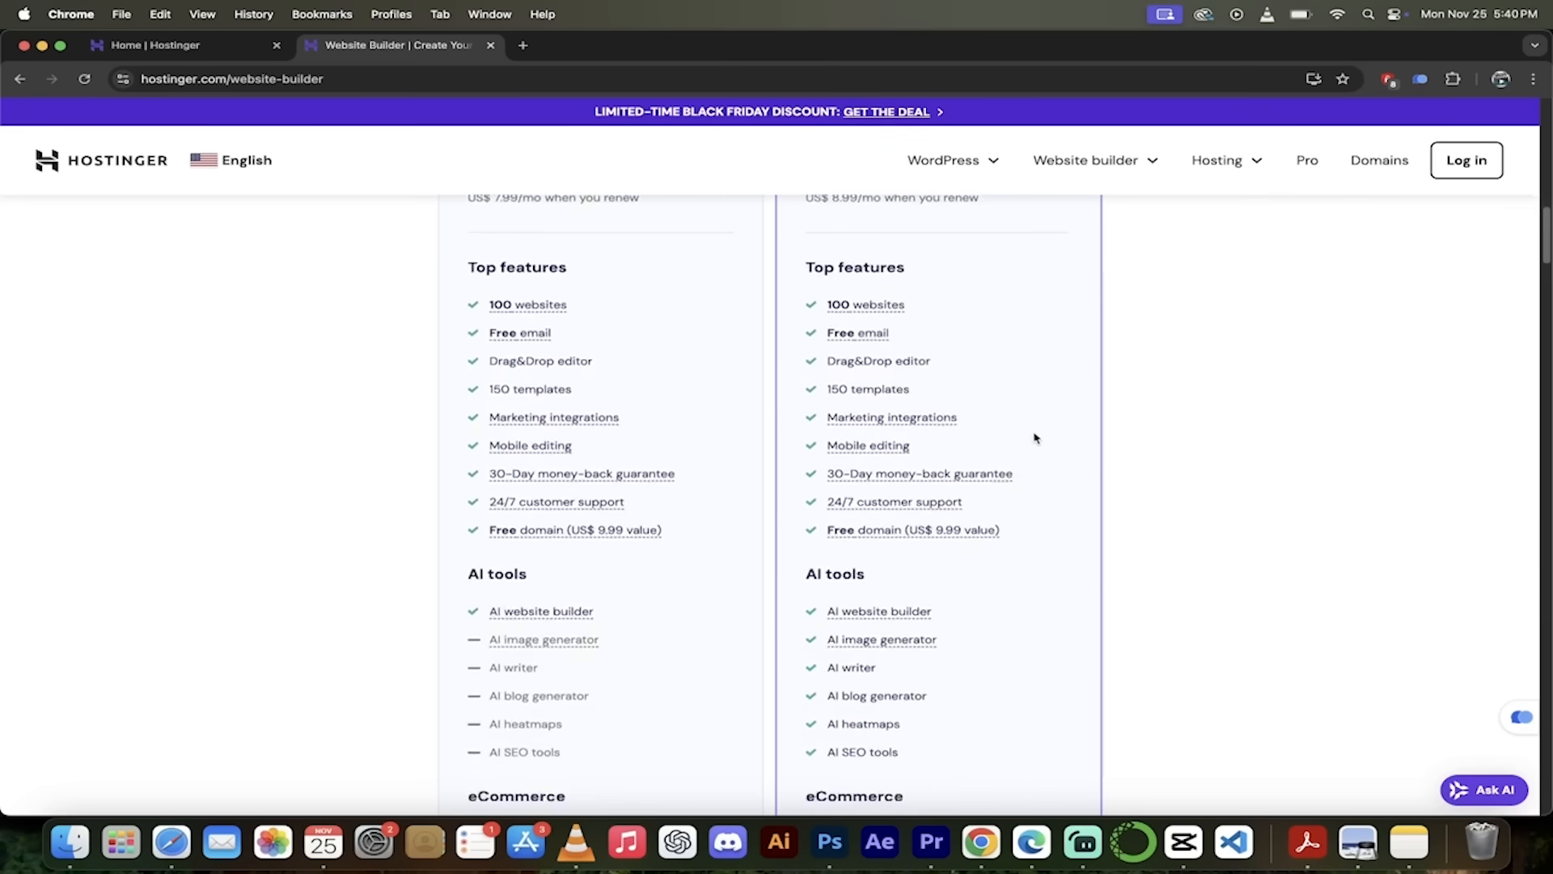
mouse_move(869, 312)
scroll(1060, 318, "down", 3)
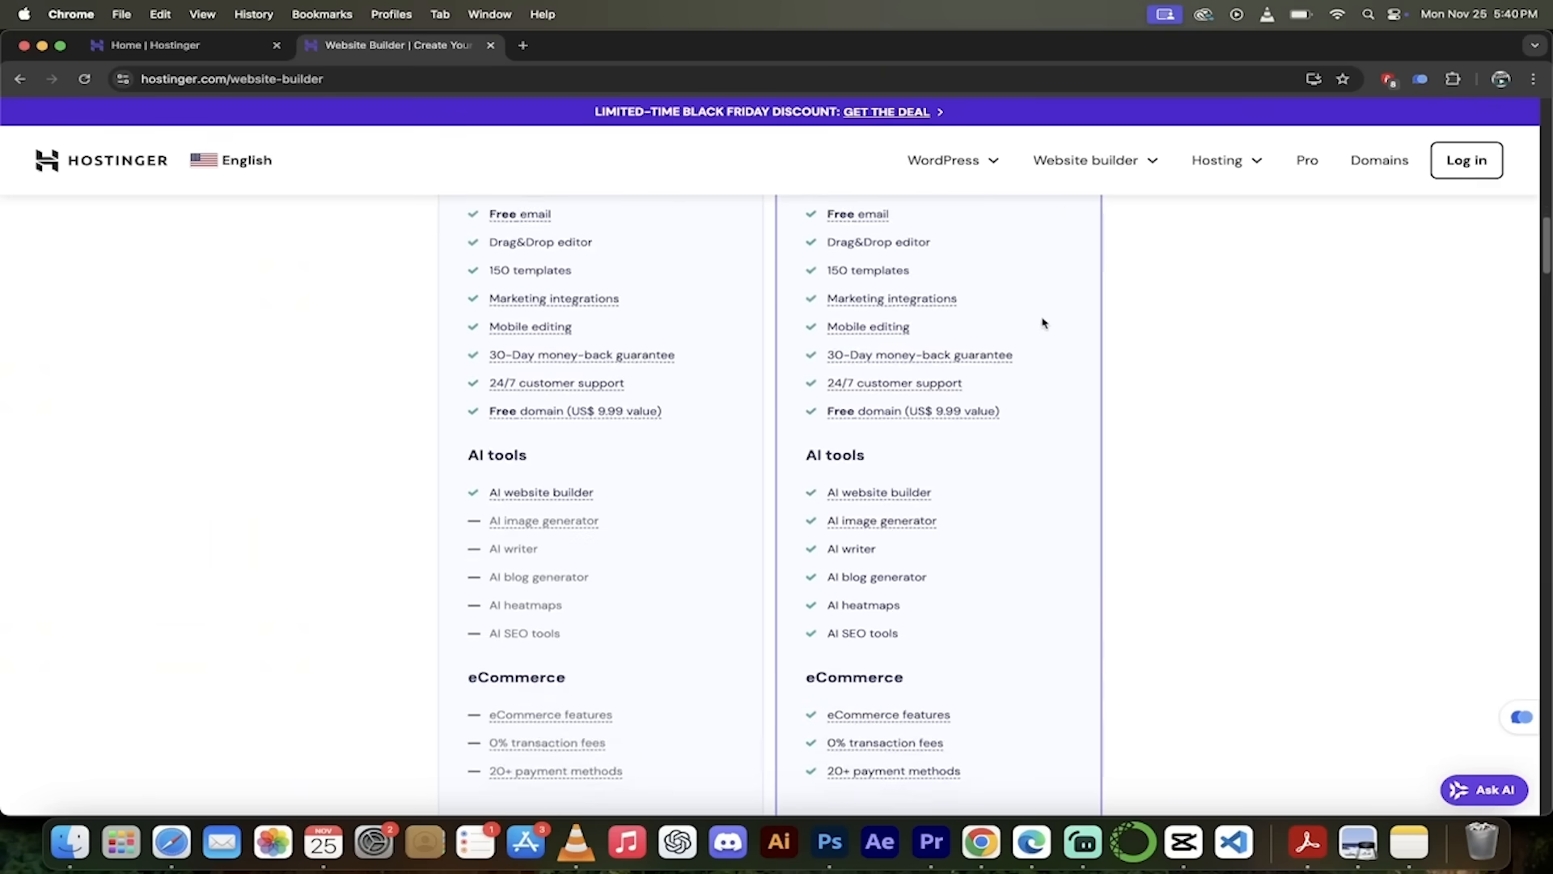
scroll(1026, 270, "up", 1)
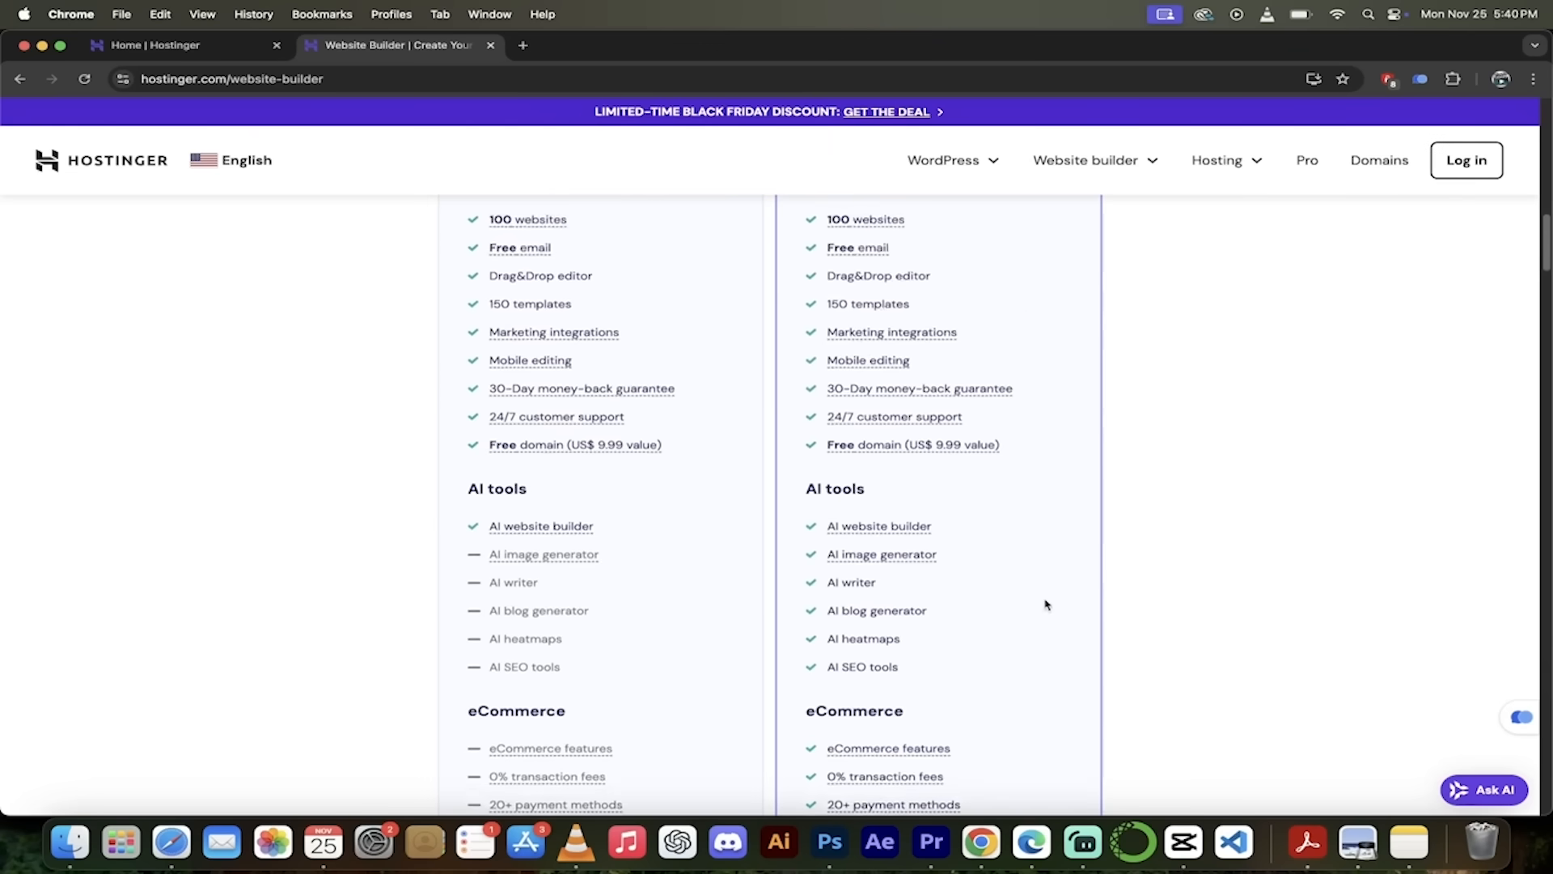
scroll(1045, 605, "down", 6)
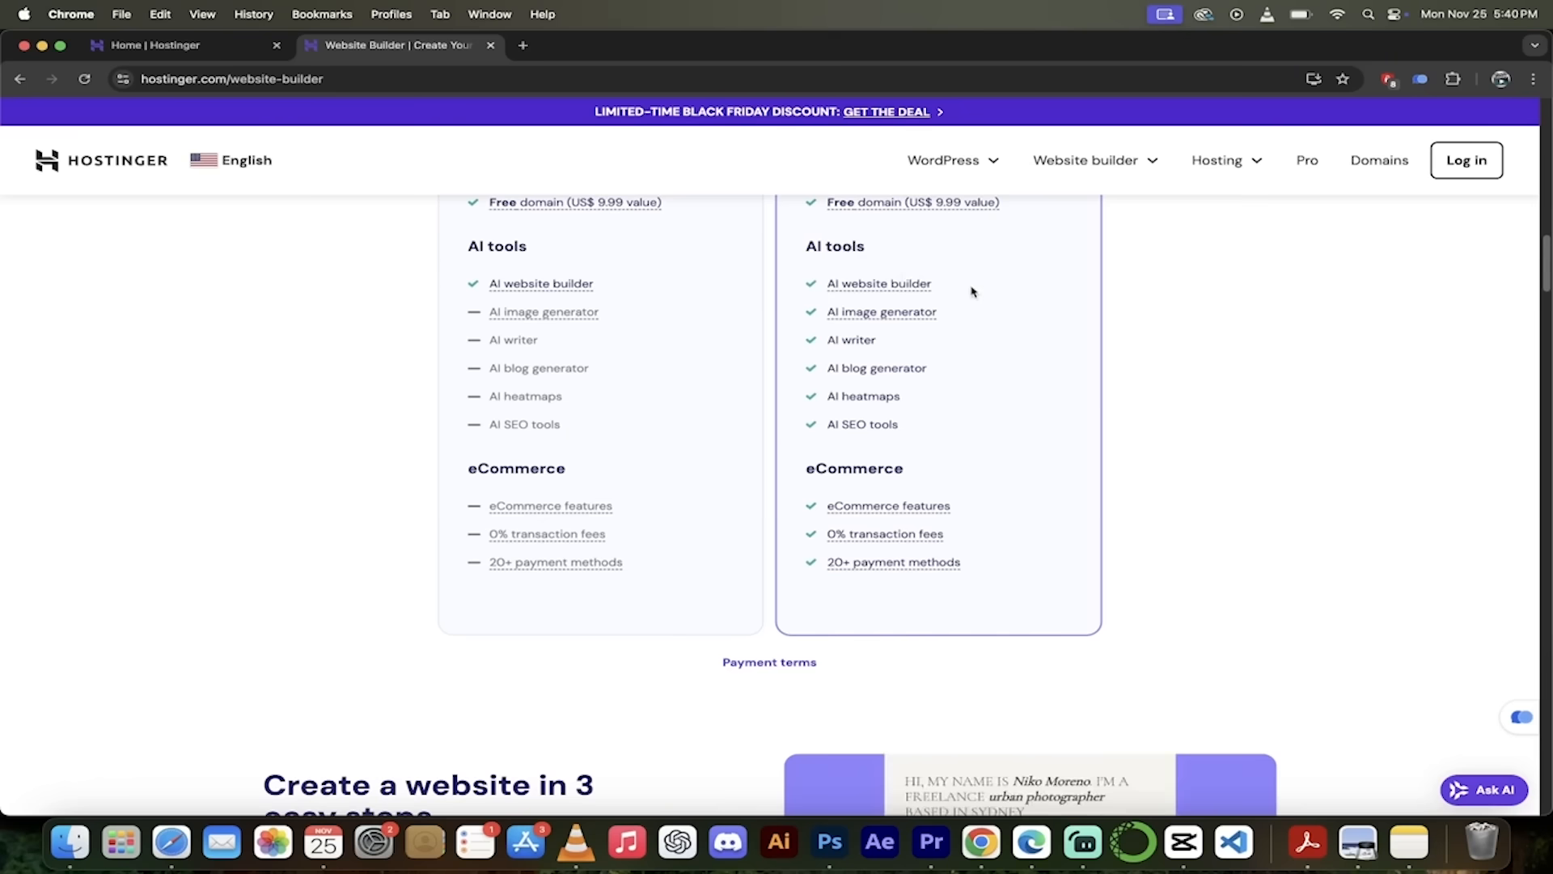
scroll(1027, 405, "down", 5)
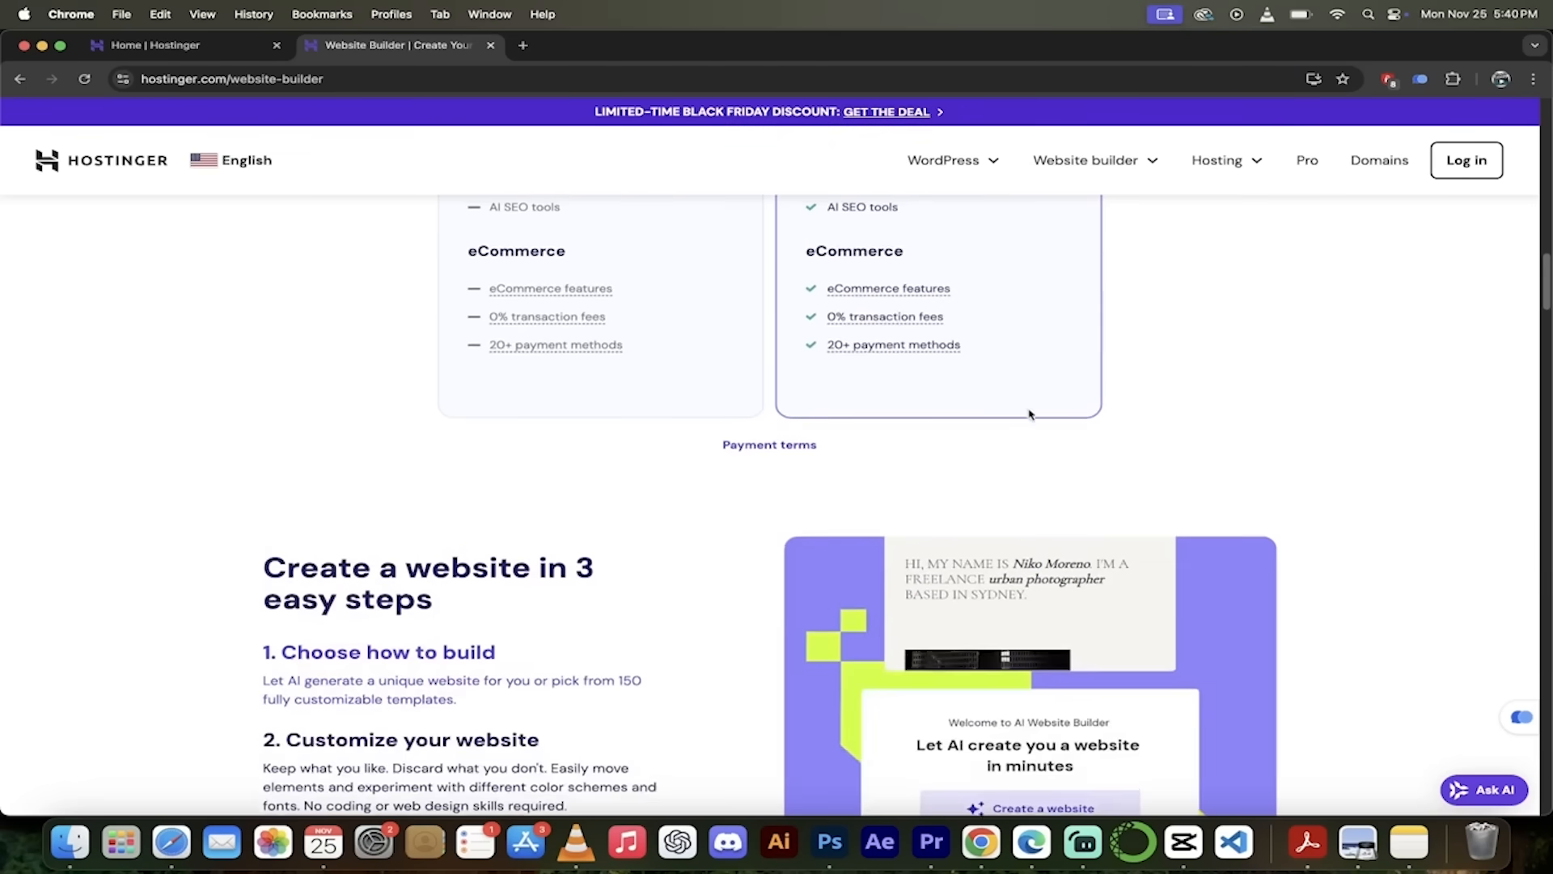
scroll(1322, 421, "down", 5)
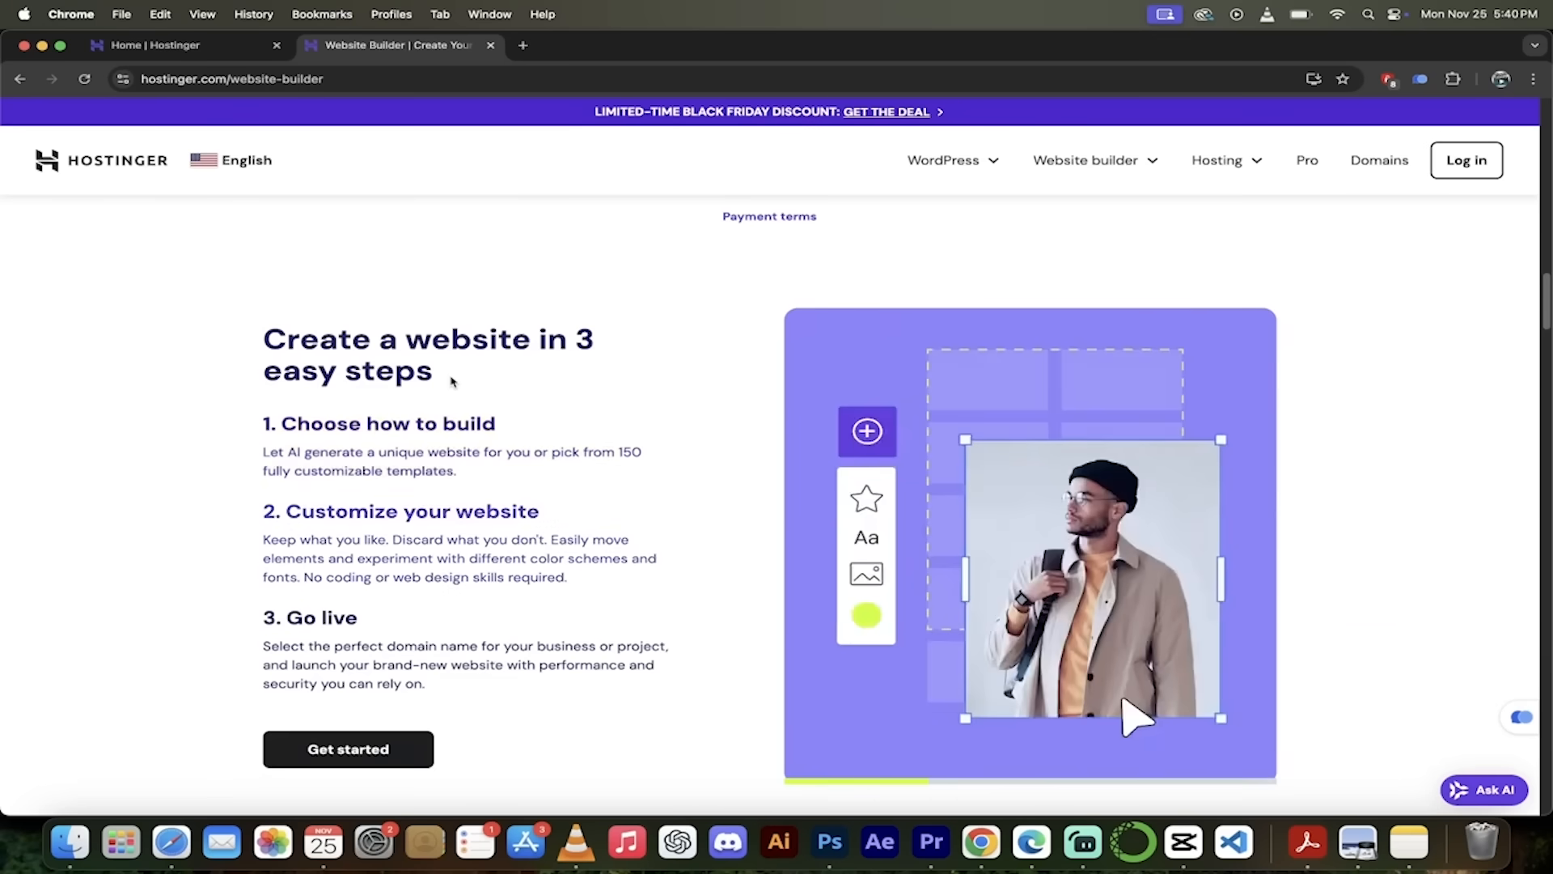
scroll(452, 381, "up", 15)
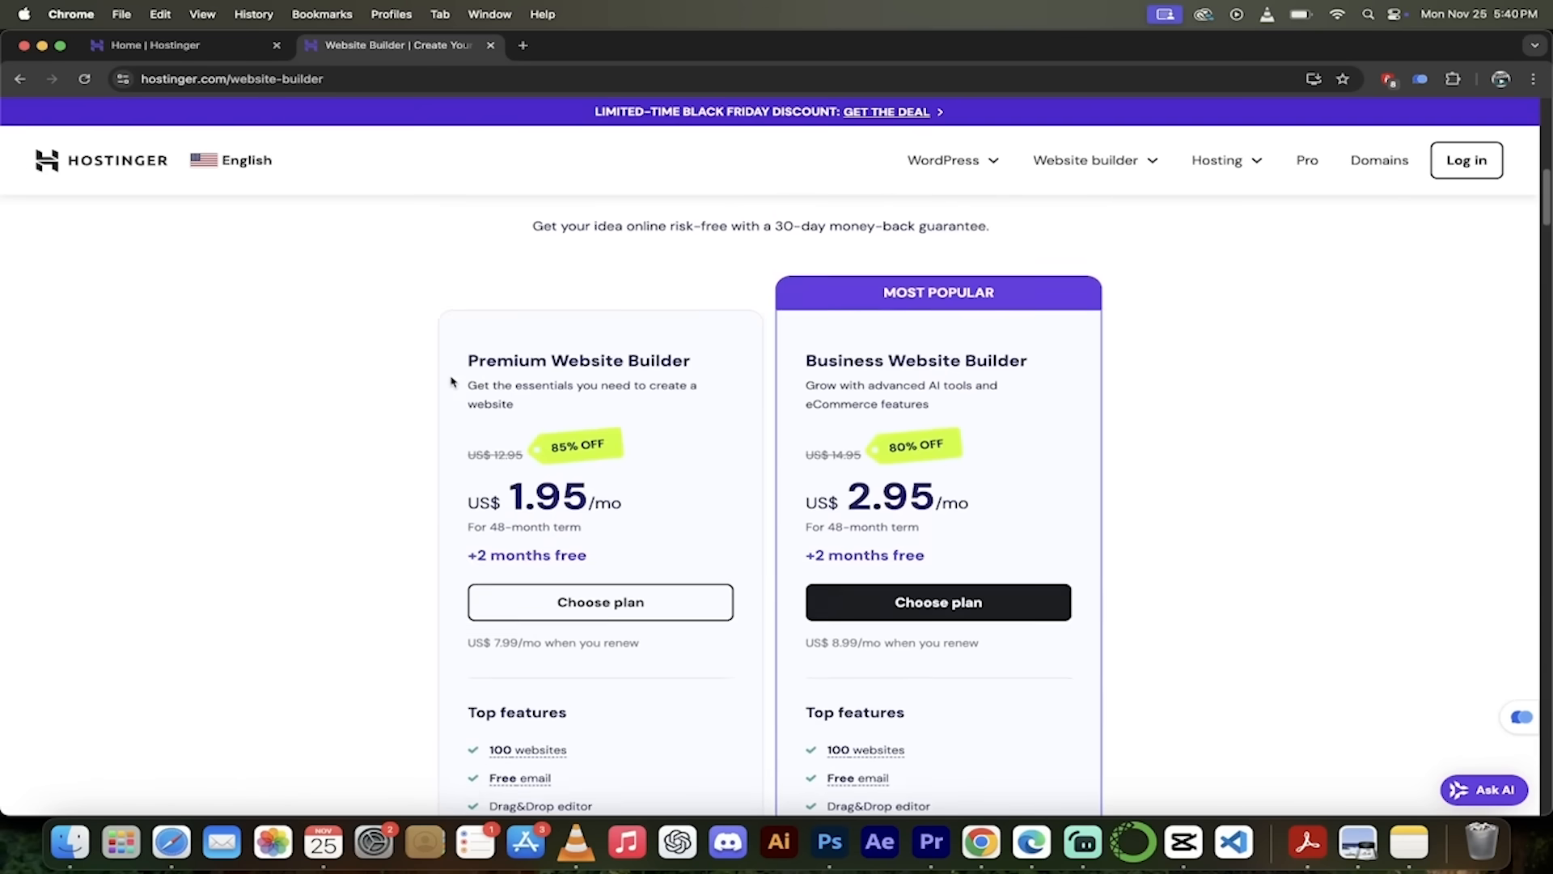
scroll(948, 466, "down", 1)
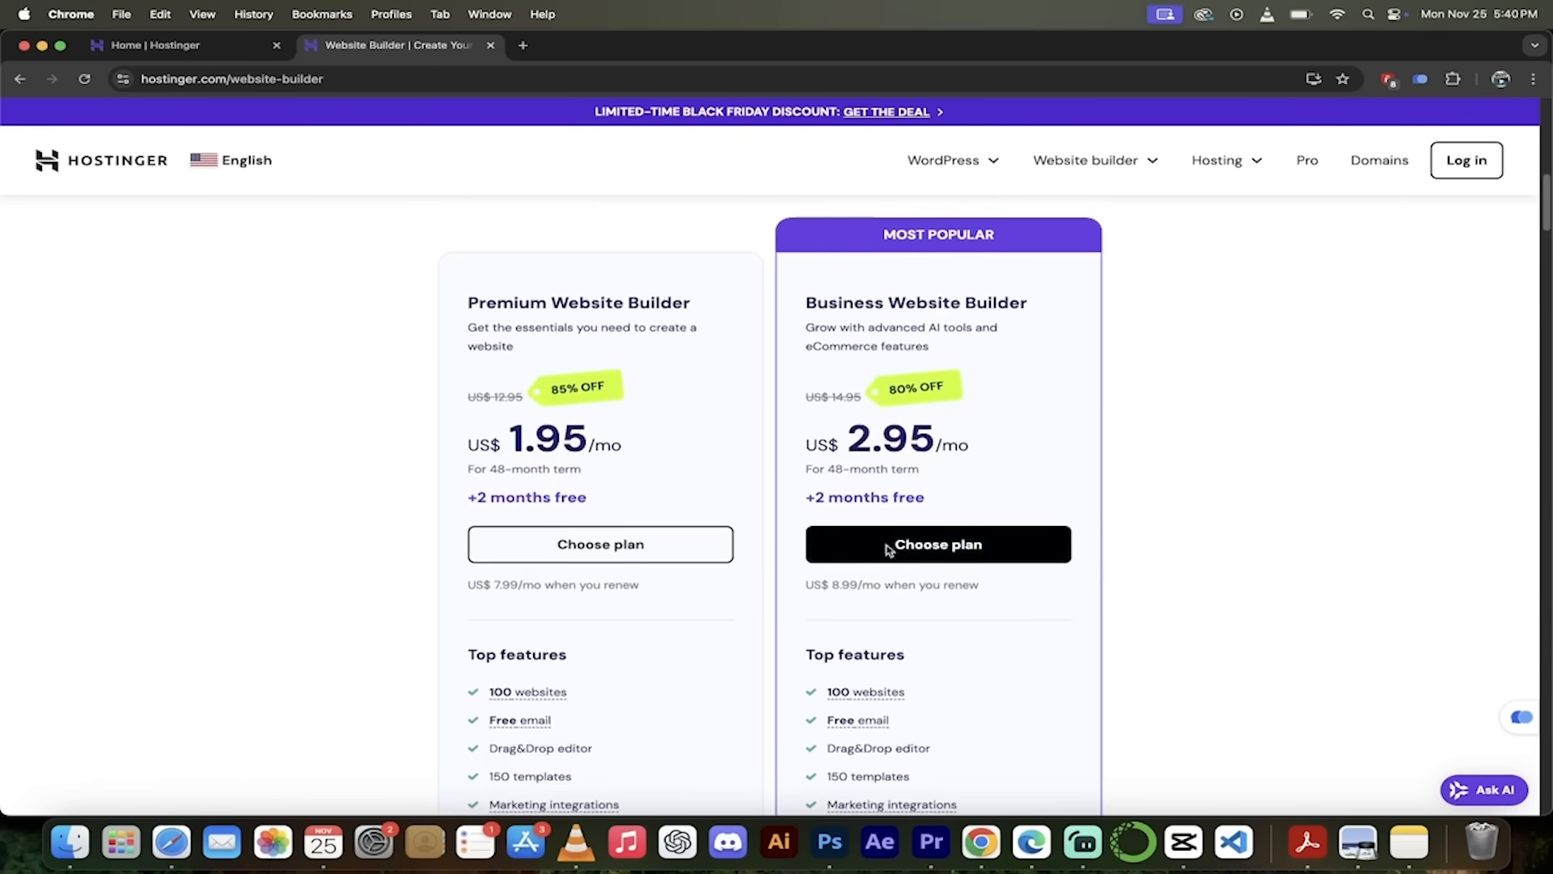
- Add the 48-month Business plan to the cart, apply coupon KINGYAI, and continue to checkout
left_click(920, 540)
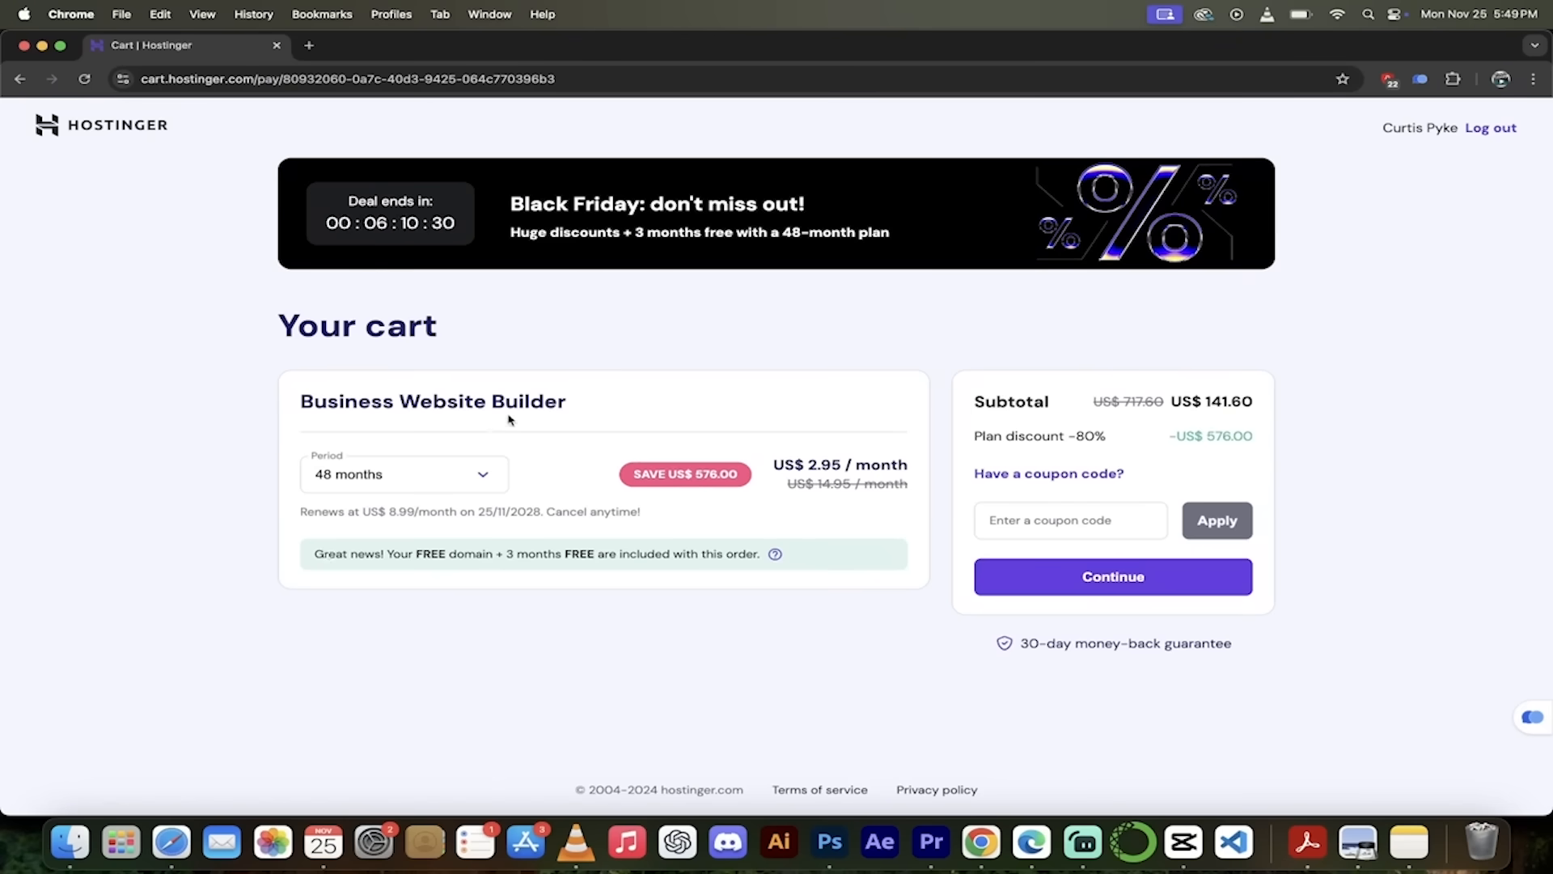
left_click(431, 486)
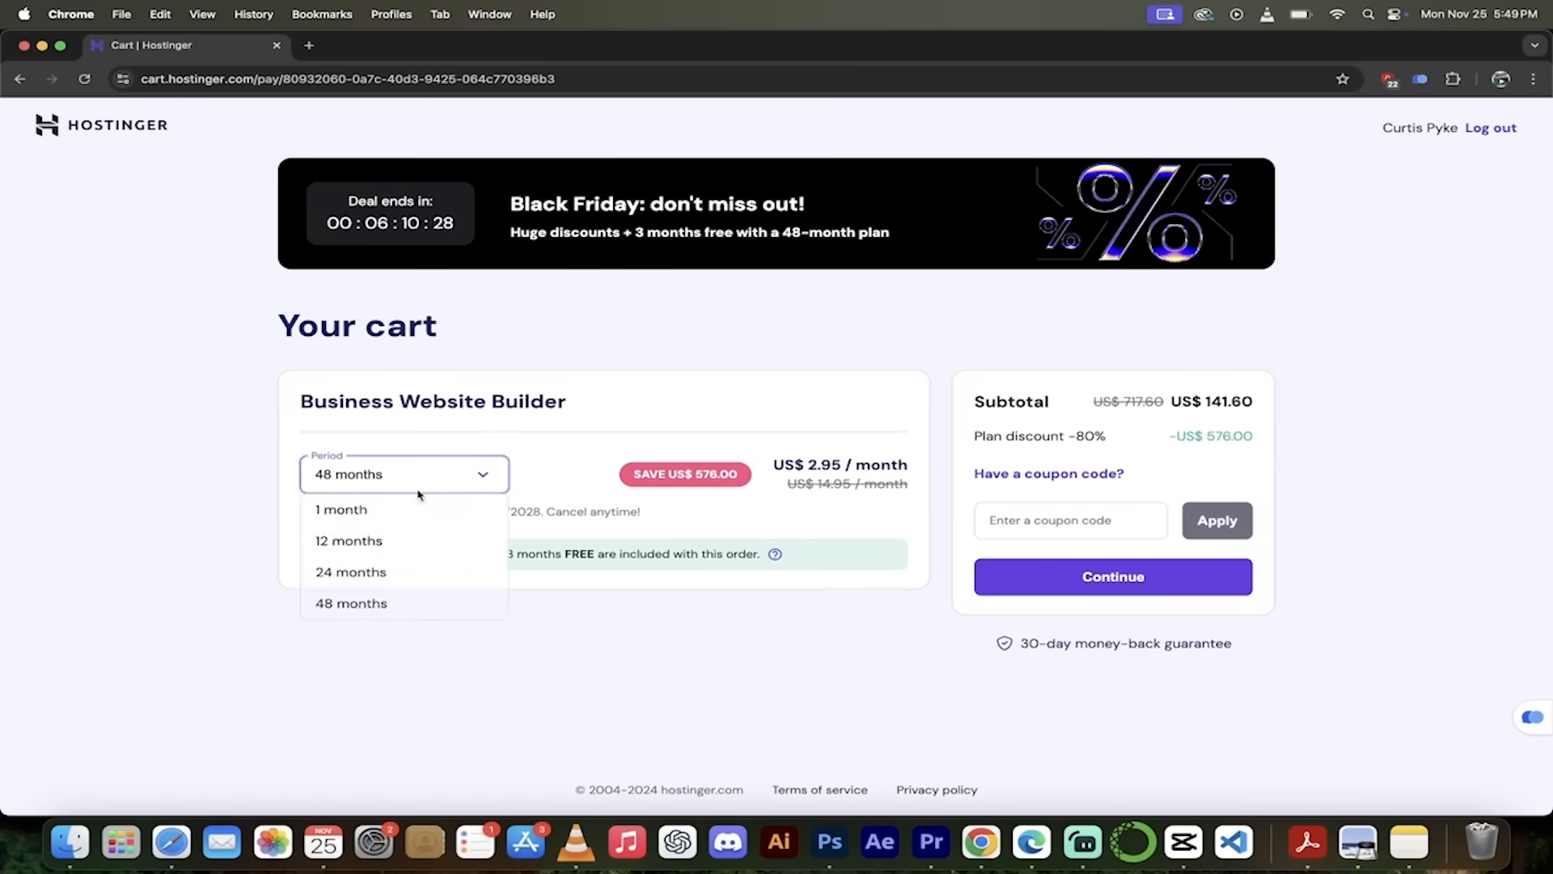
left_click(374, 601)
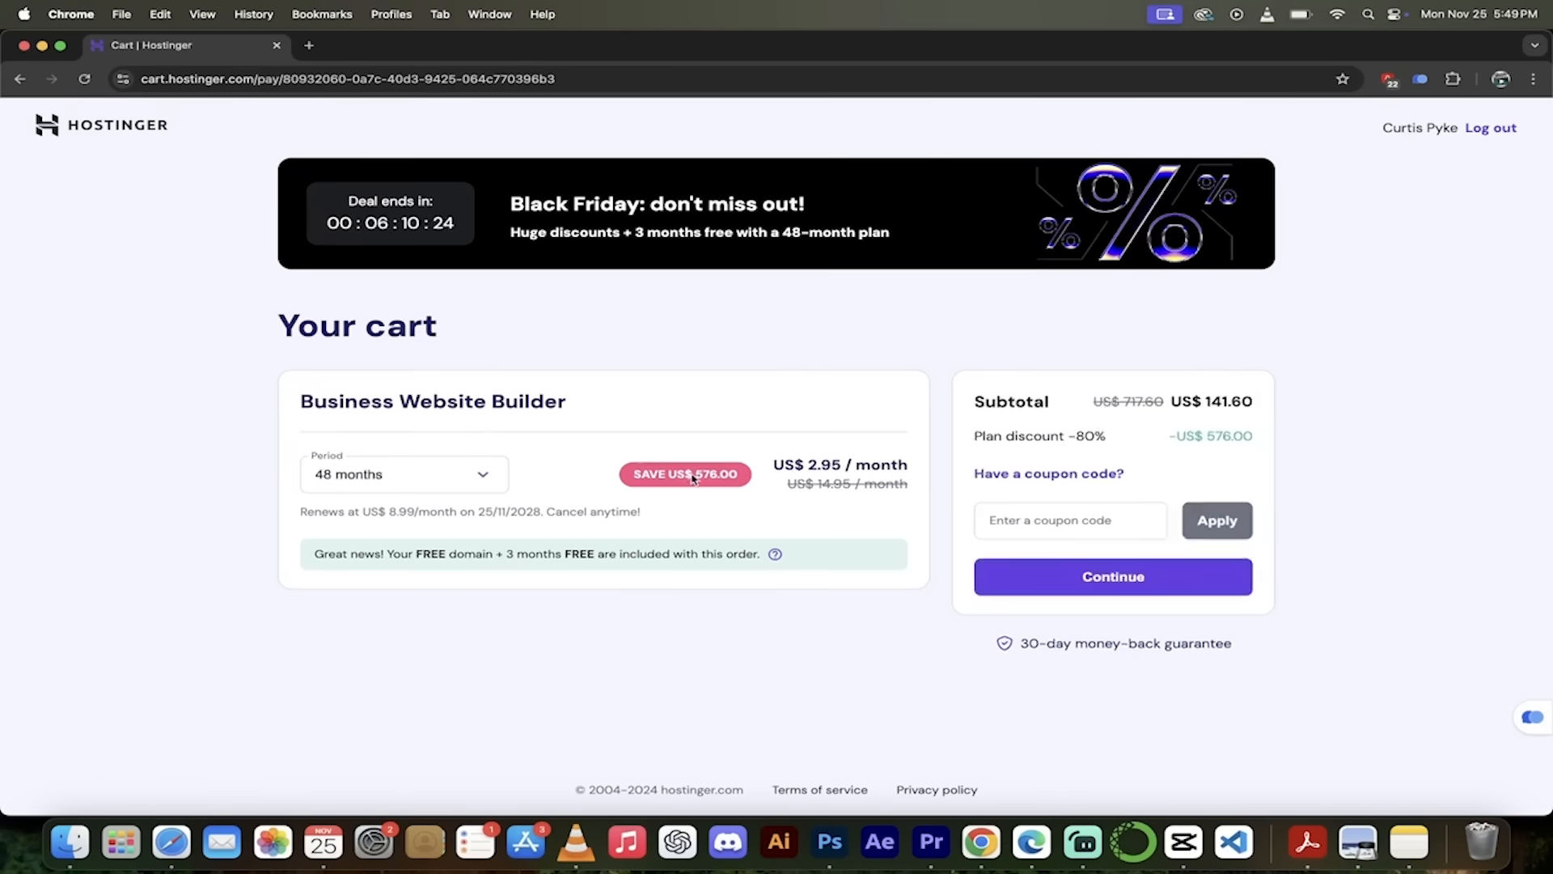
left_click(1021, 518)
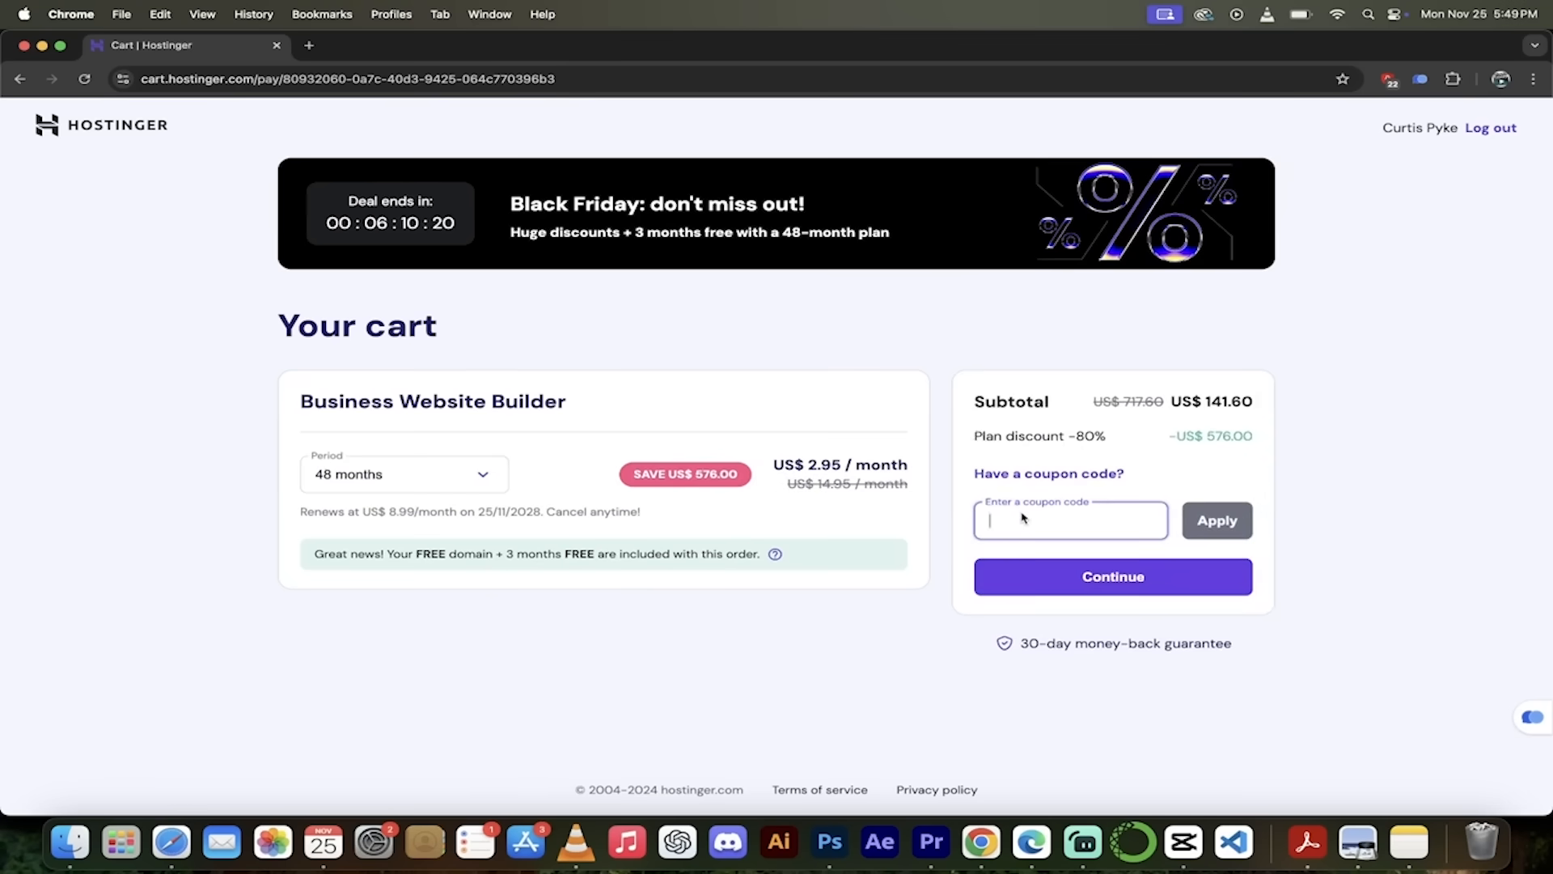
type("KINGYAI")
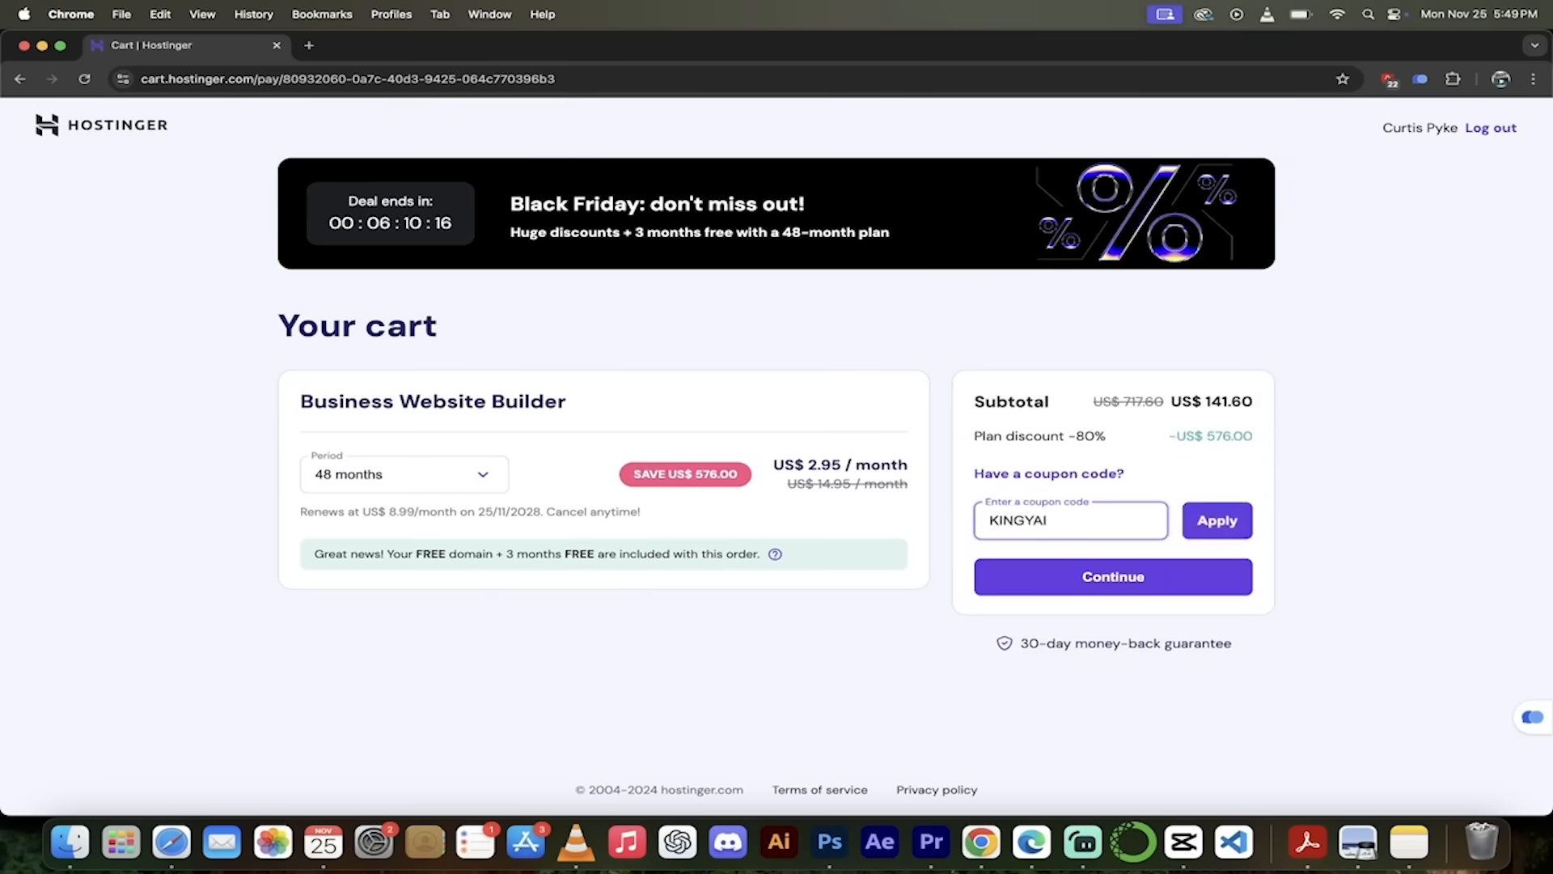
left_click(1226, 524)
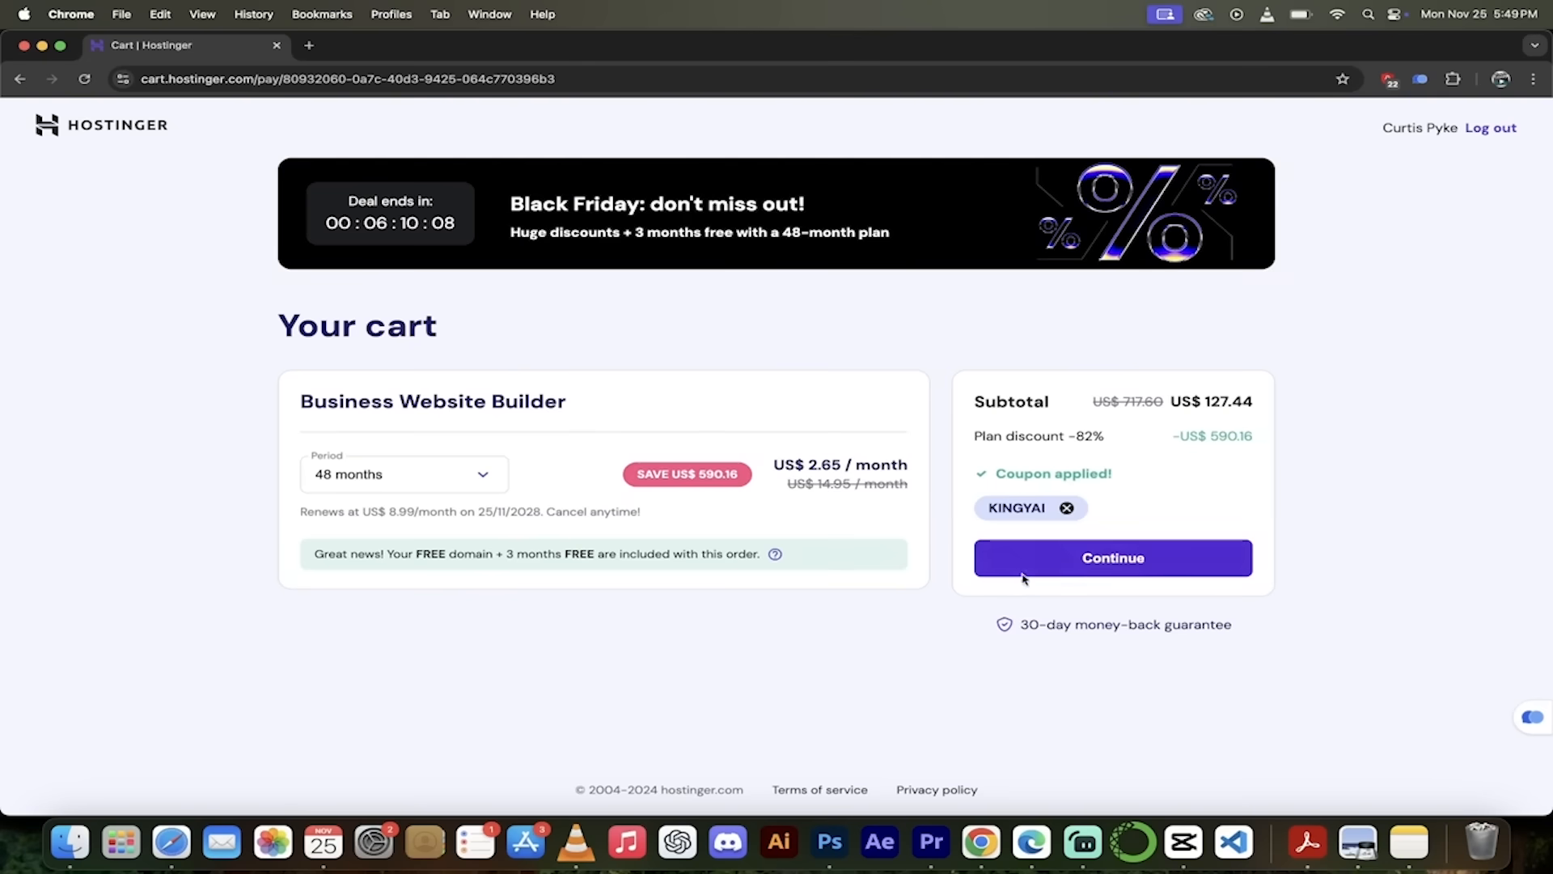
left_click(1070, 563)
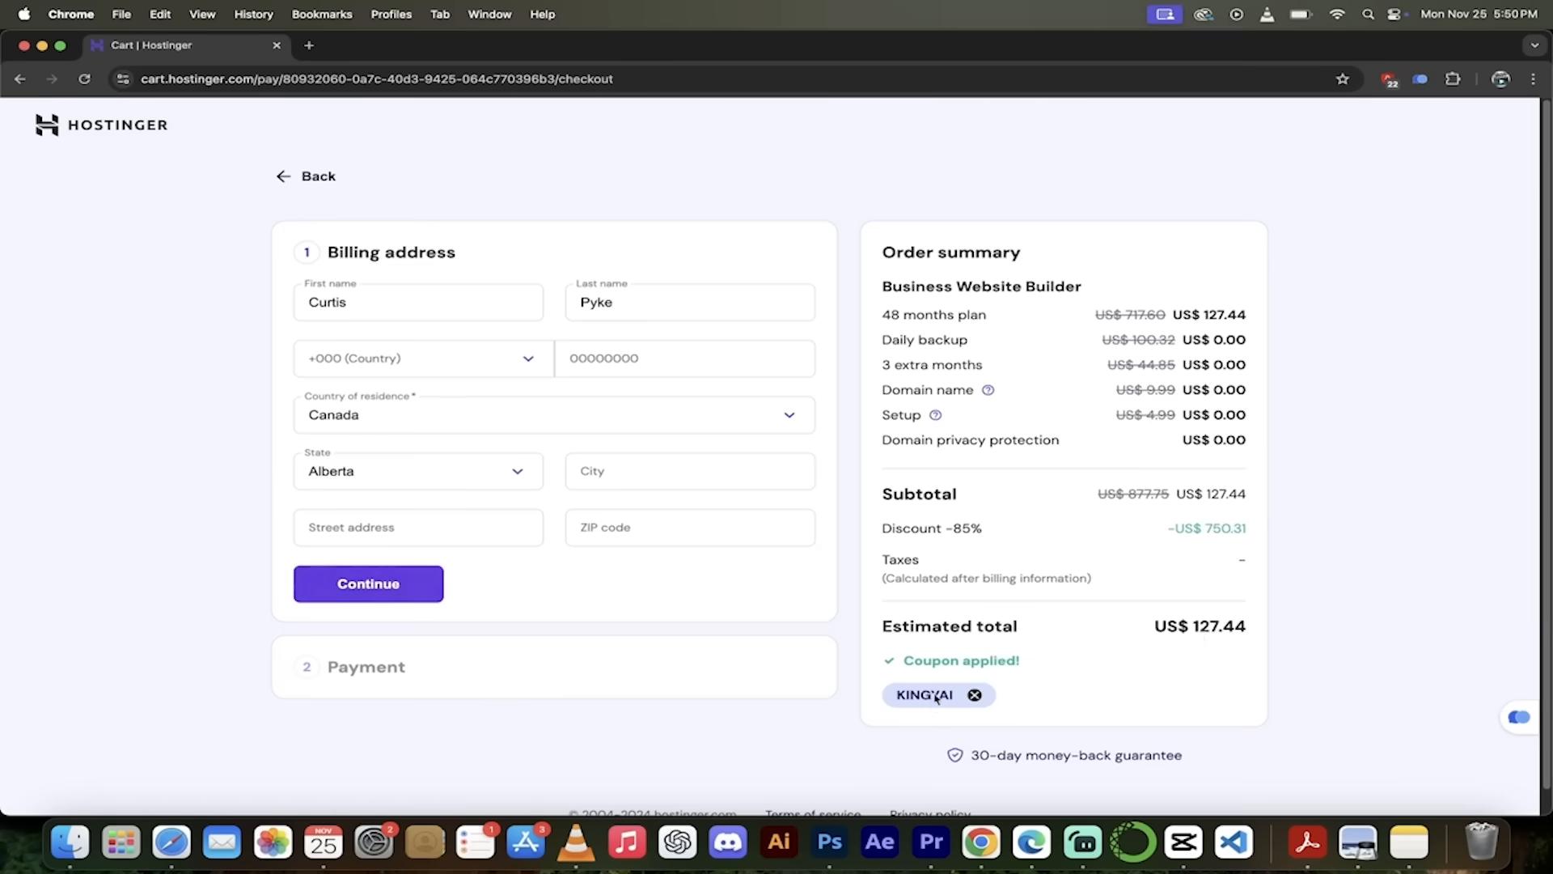
- Confirm the billing address and pay for the Business plan through PayPal Checkout
left_click(400, 583)
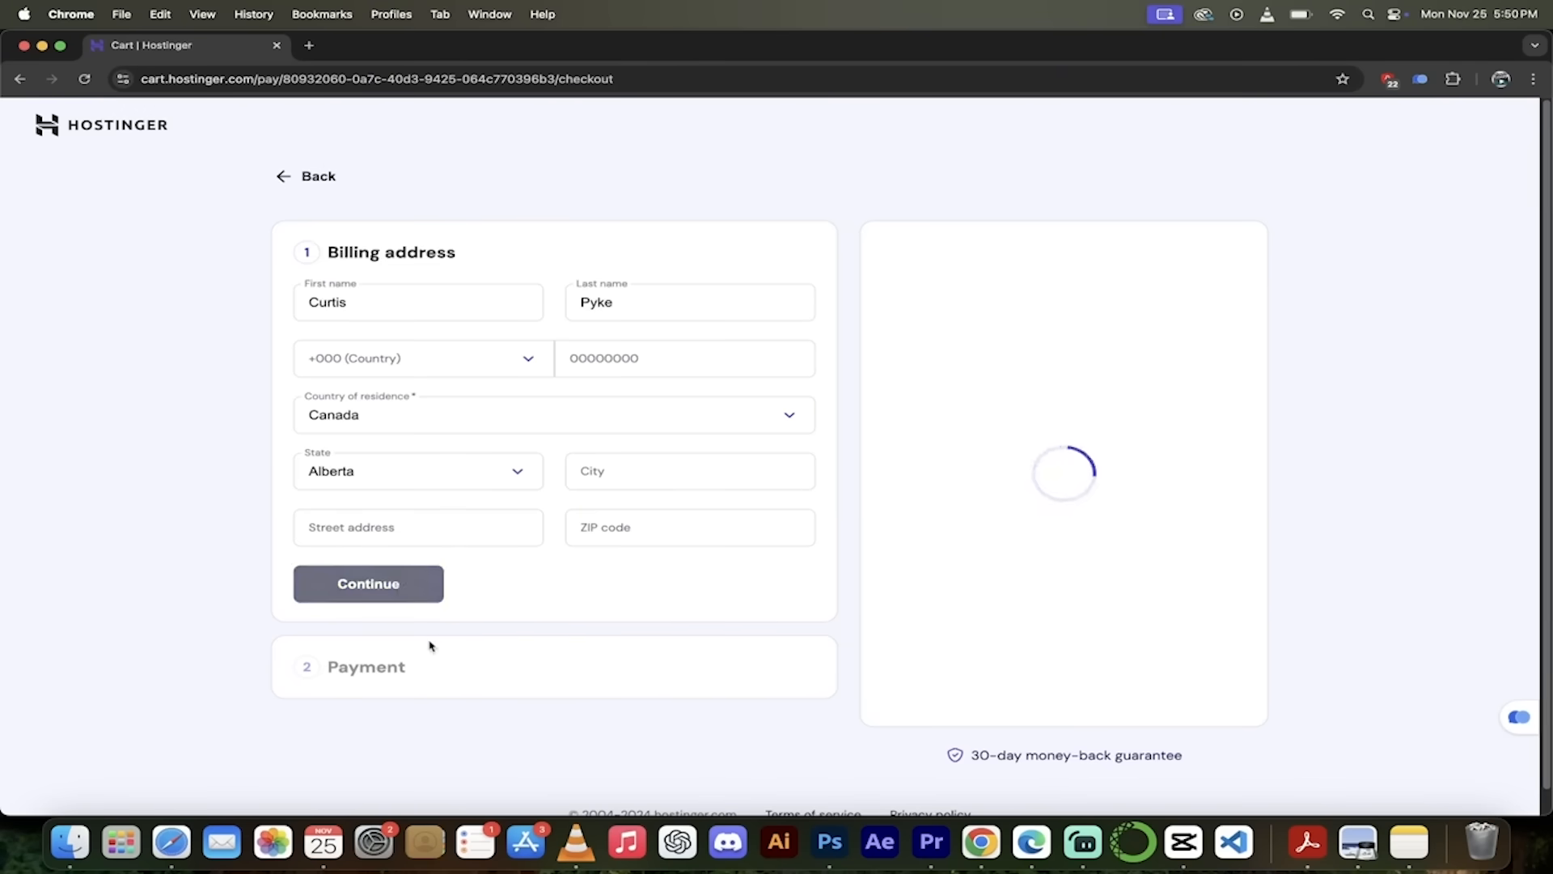
scroll(122, 530, "down", 1)
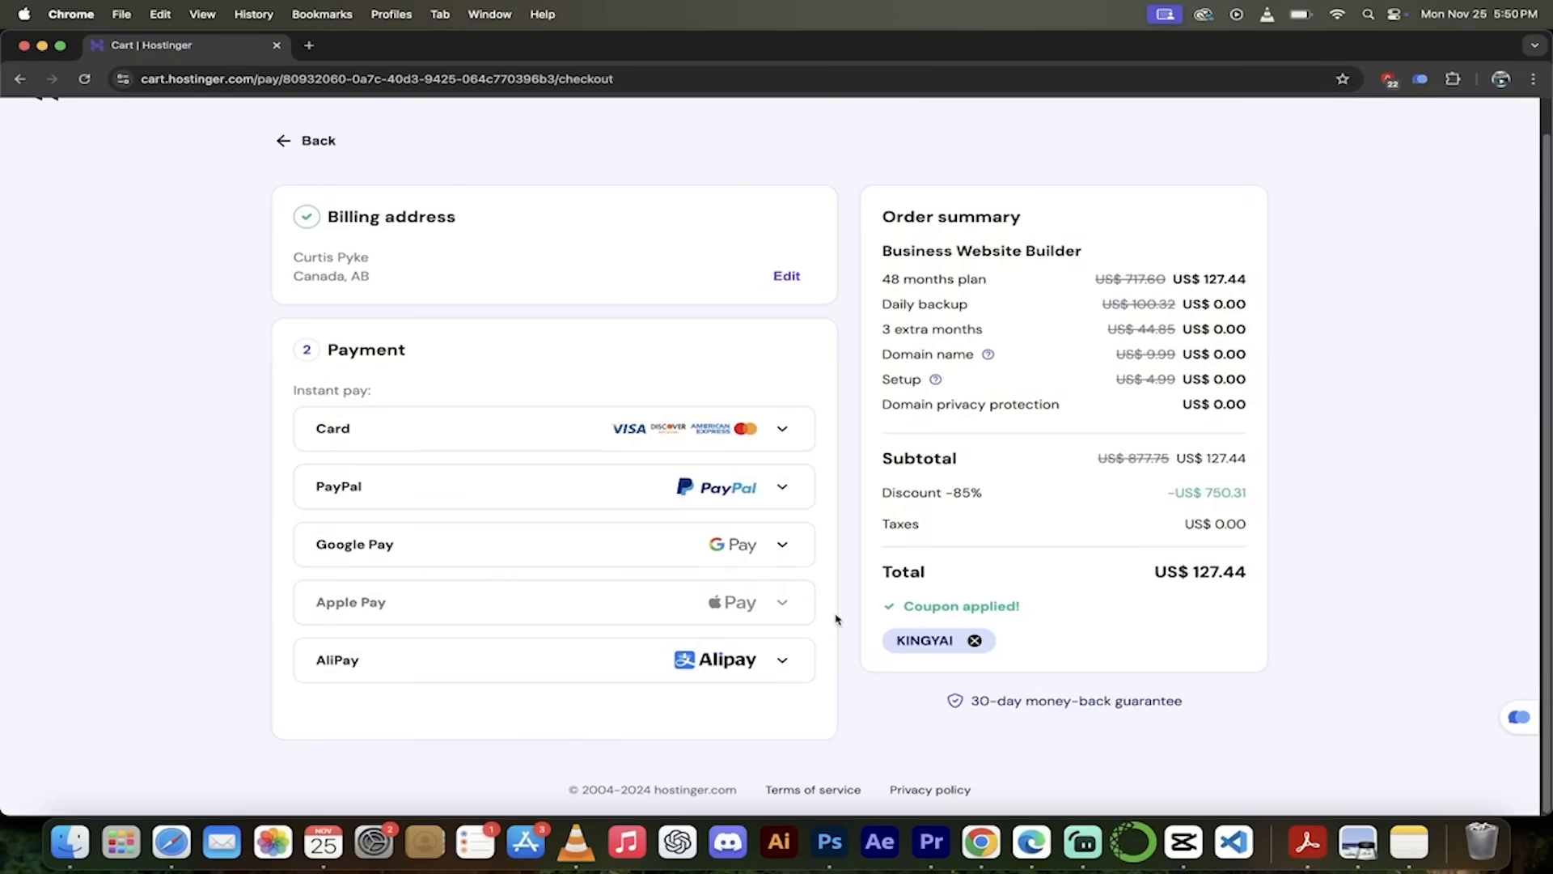
left_click(736, 491)
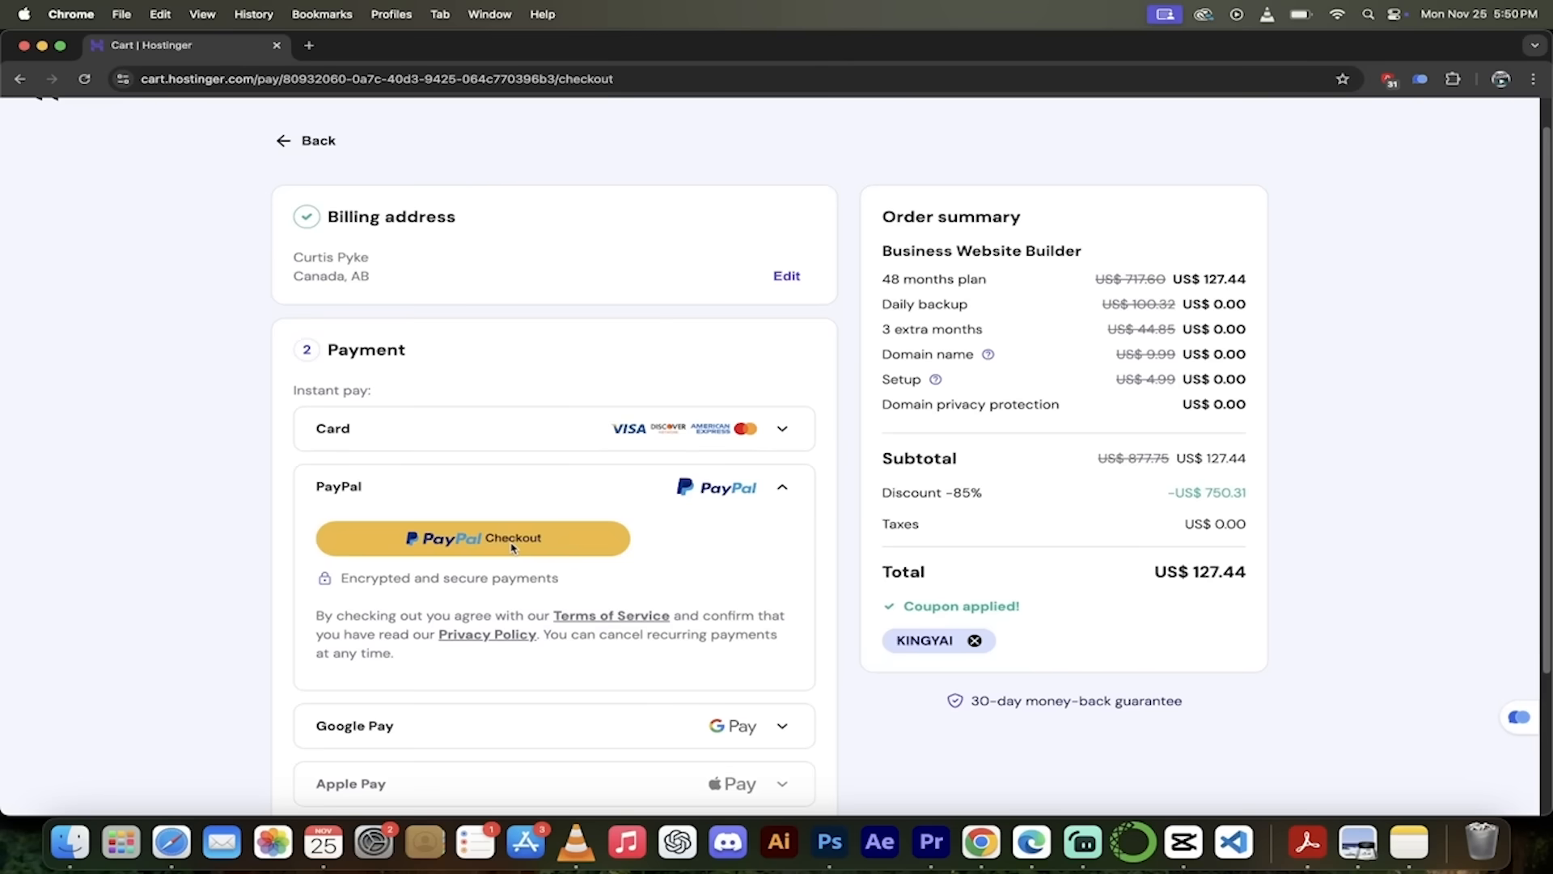
left_click(512, 540)
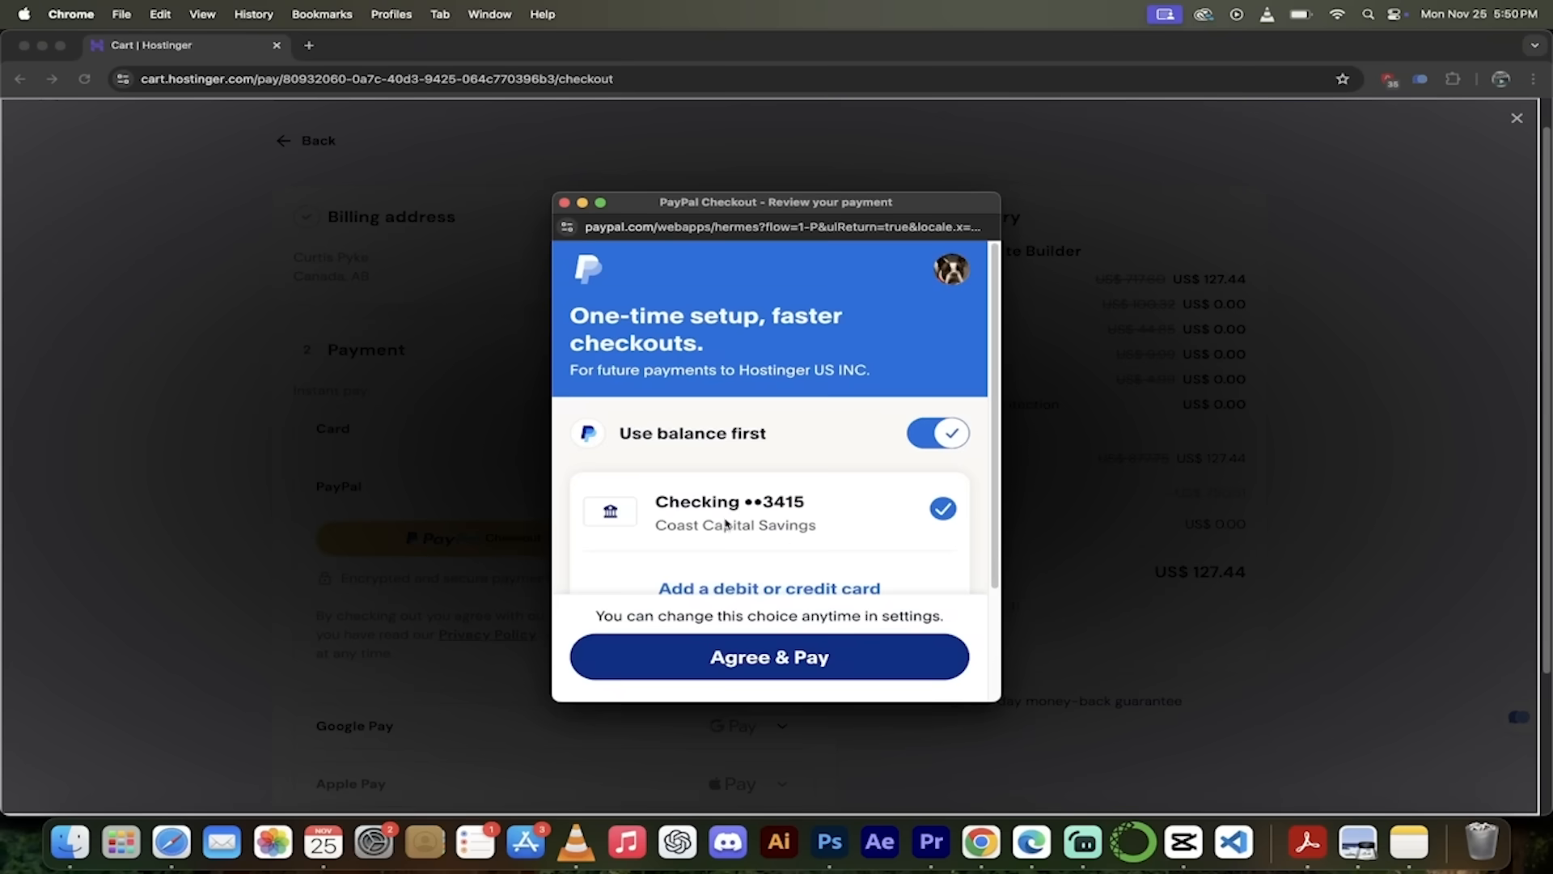
left_click(744, 660)
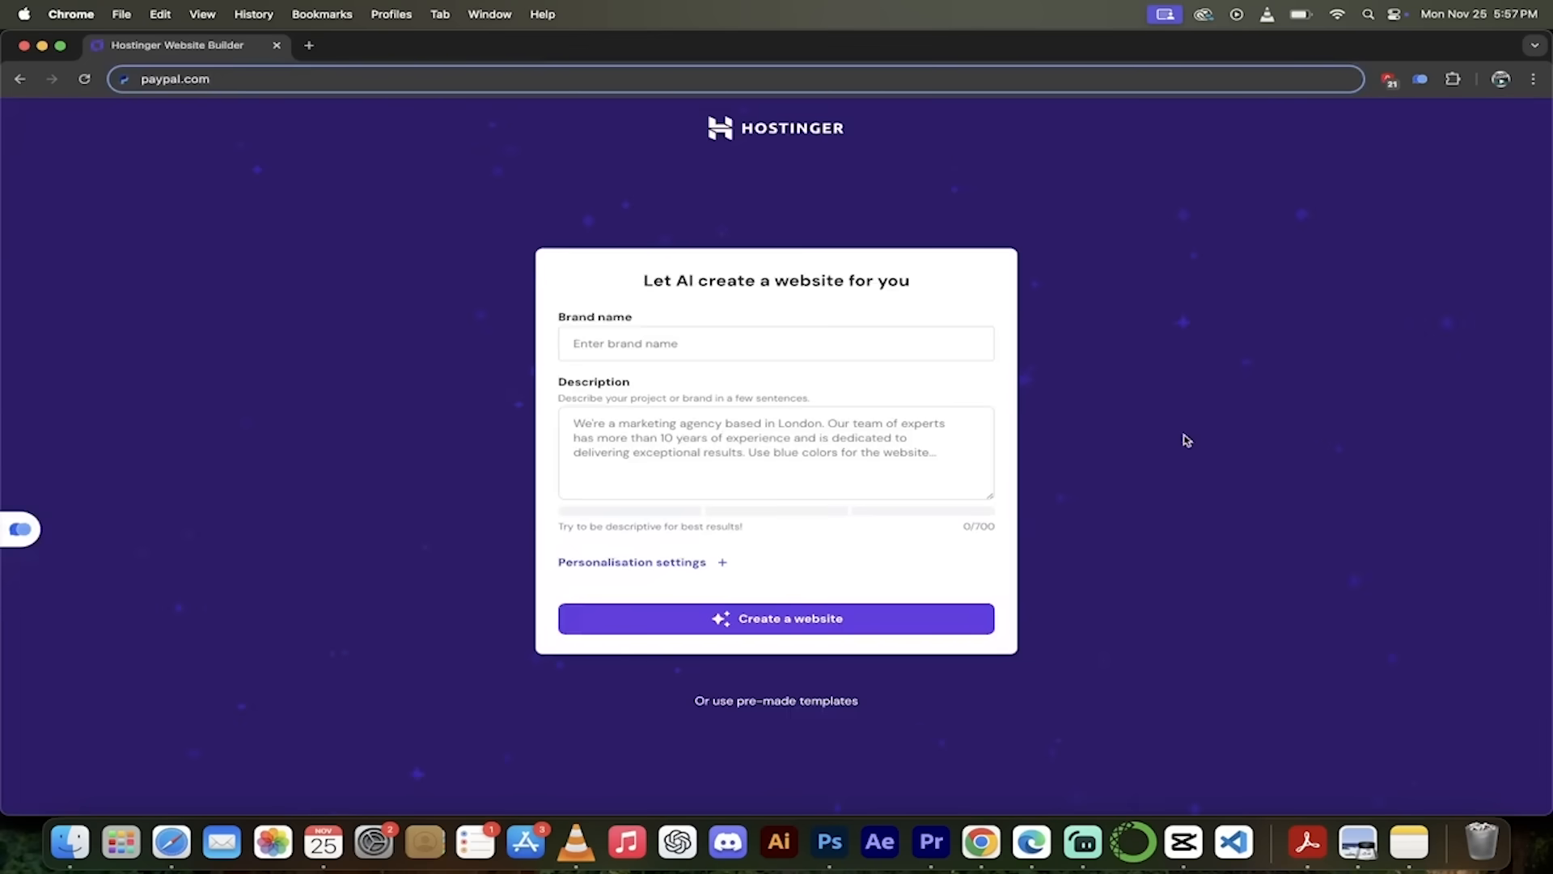
- Enter brand 'Kingy AI', describe it as a premium AI YouTube video agency, and expand personalisation settings
left_click(763, 343)
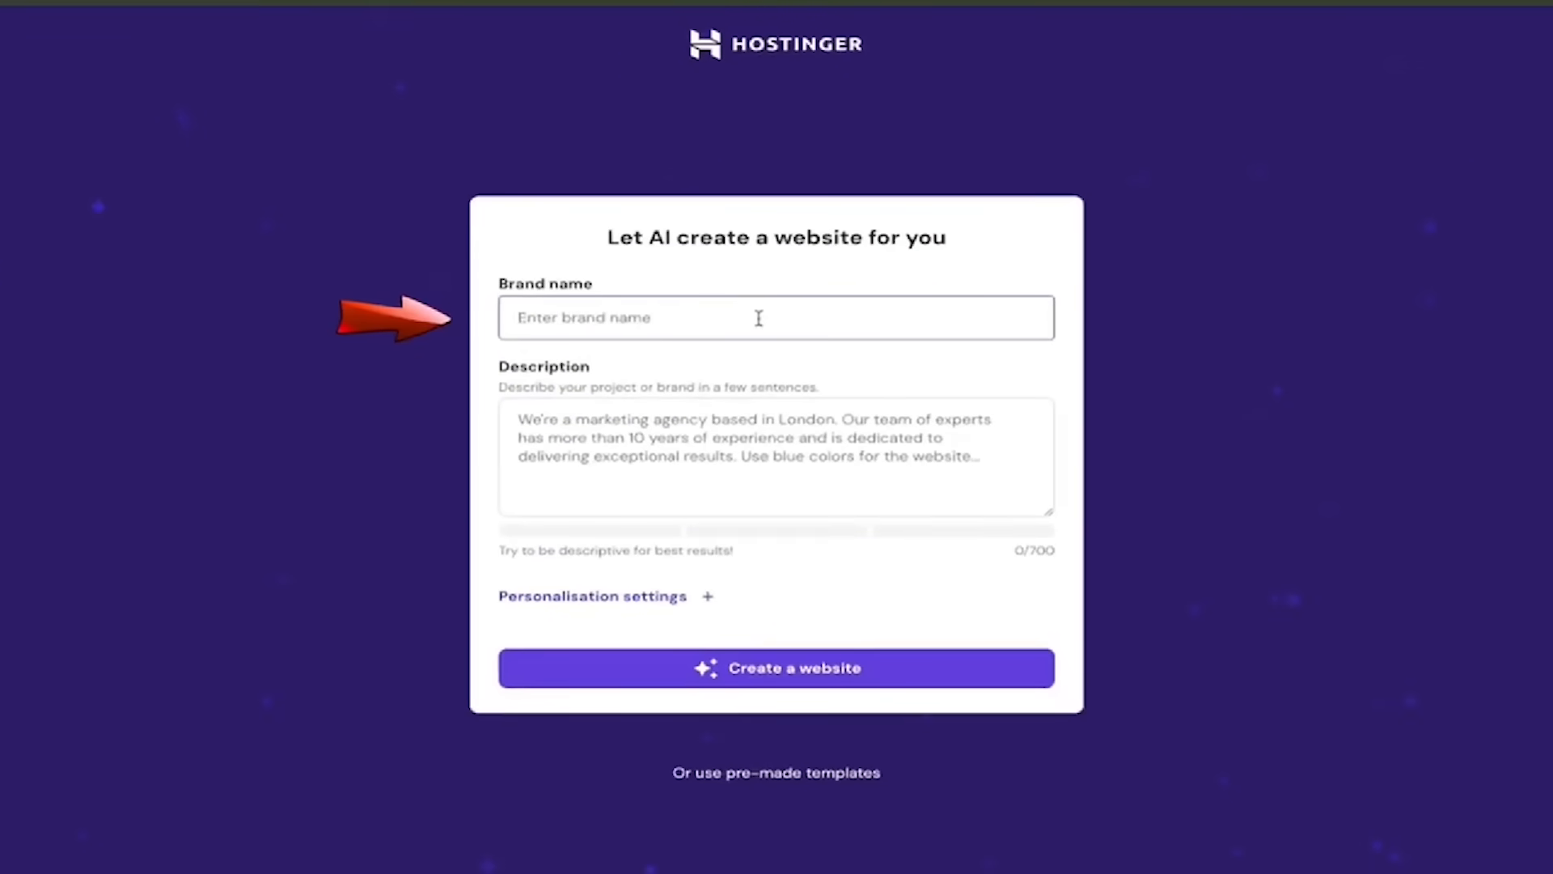
type("Kingy AI")
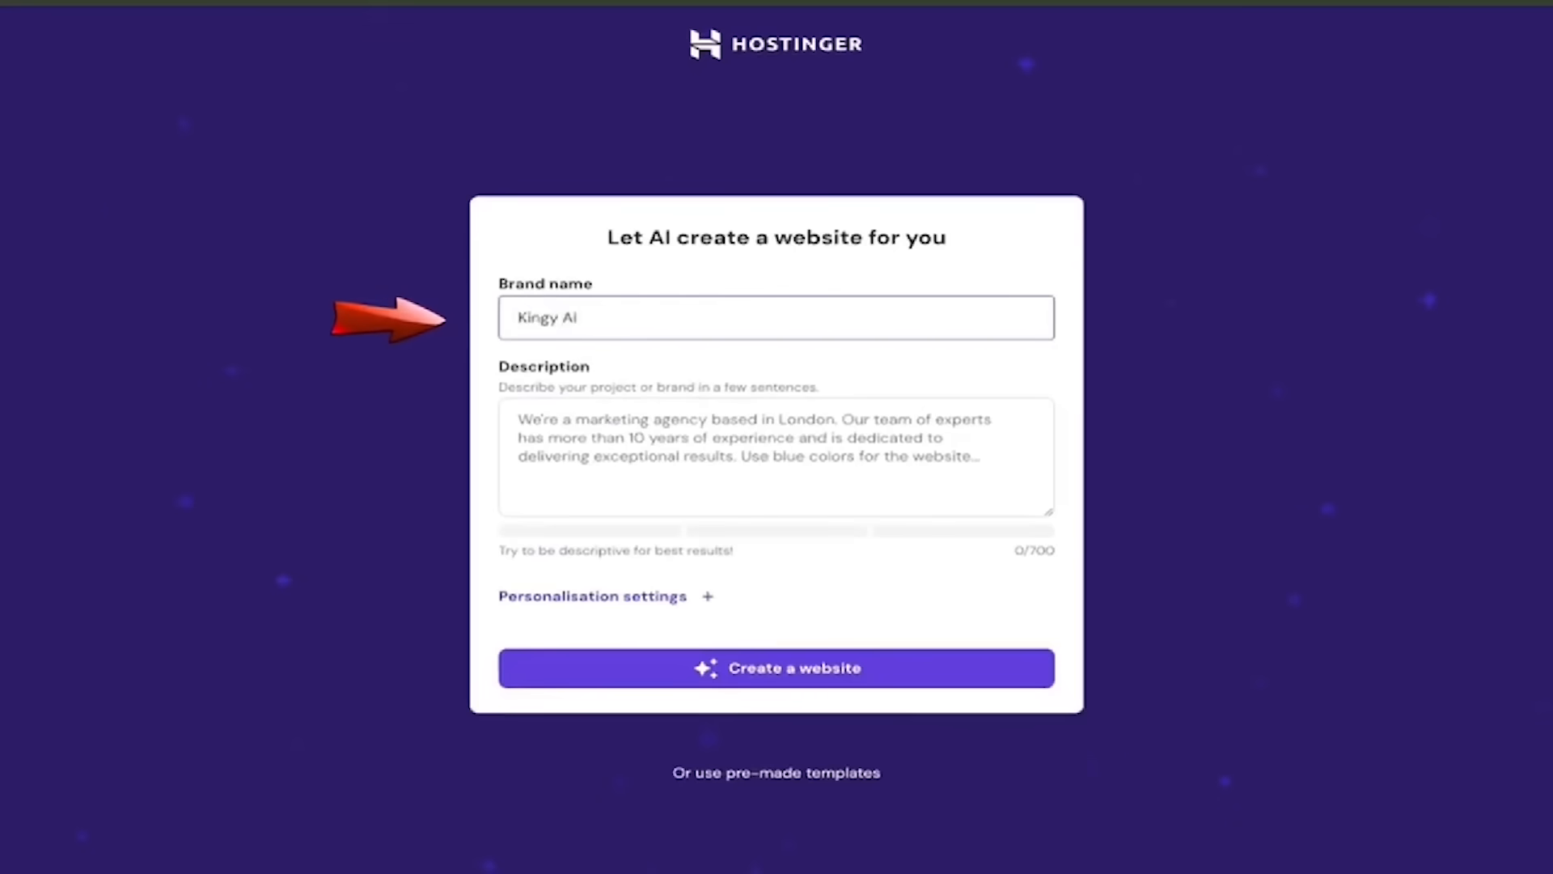
left_click(750, 435)
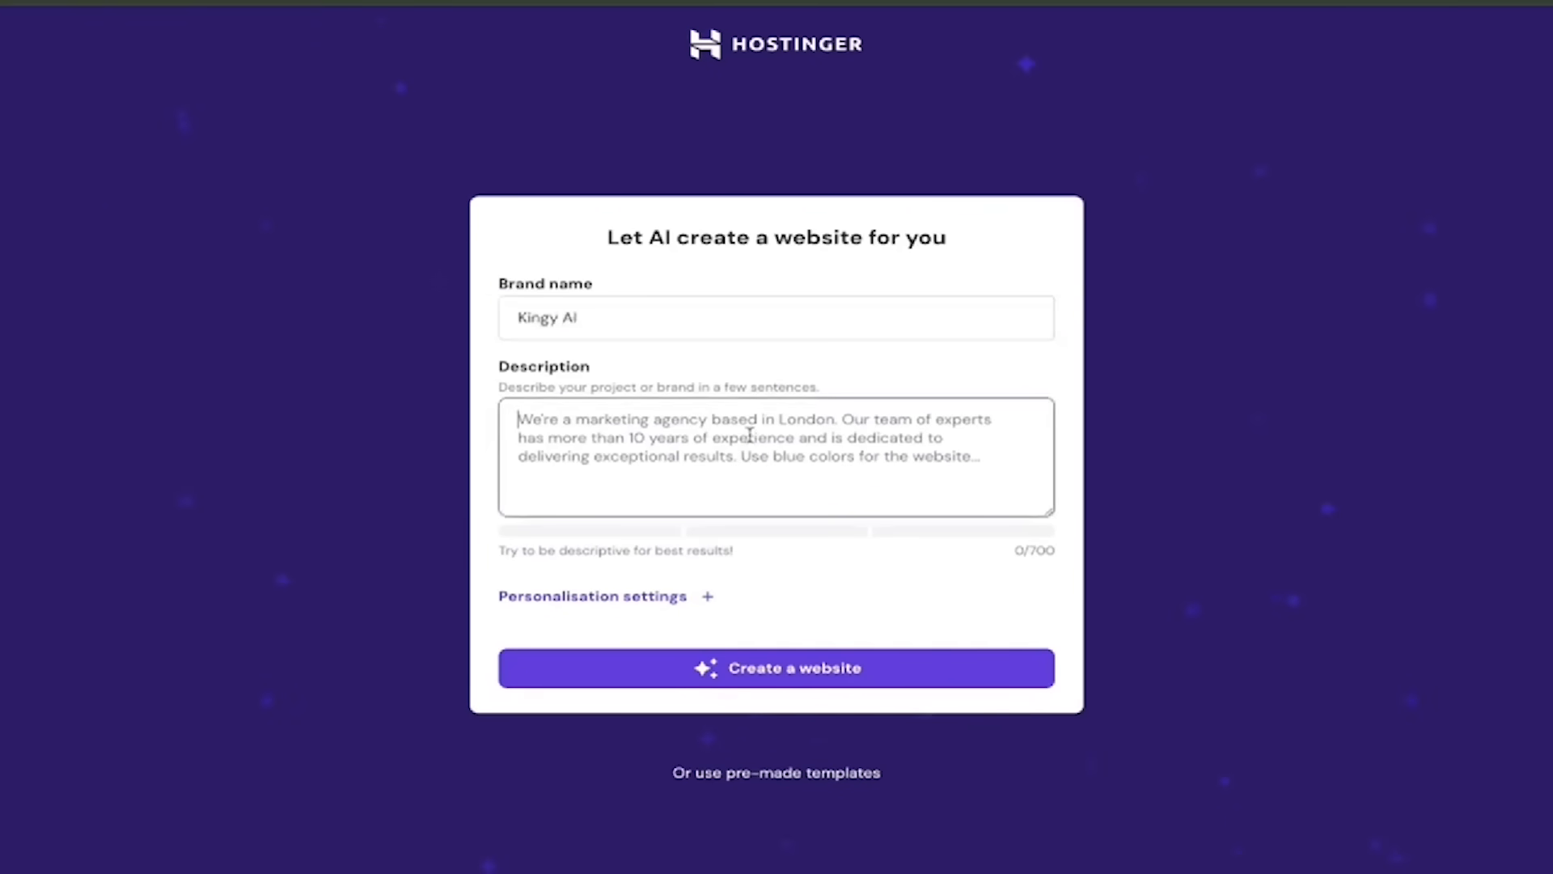
type("We're a")
key("BackSpace")
key("BackSpace")
key("BackSpace")
type("are a premium ")
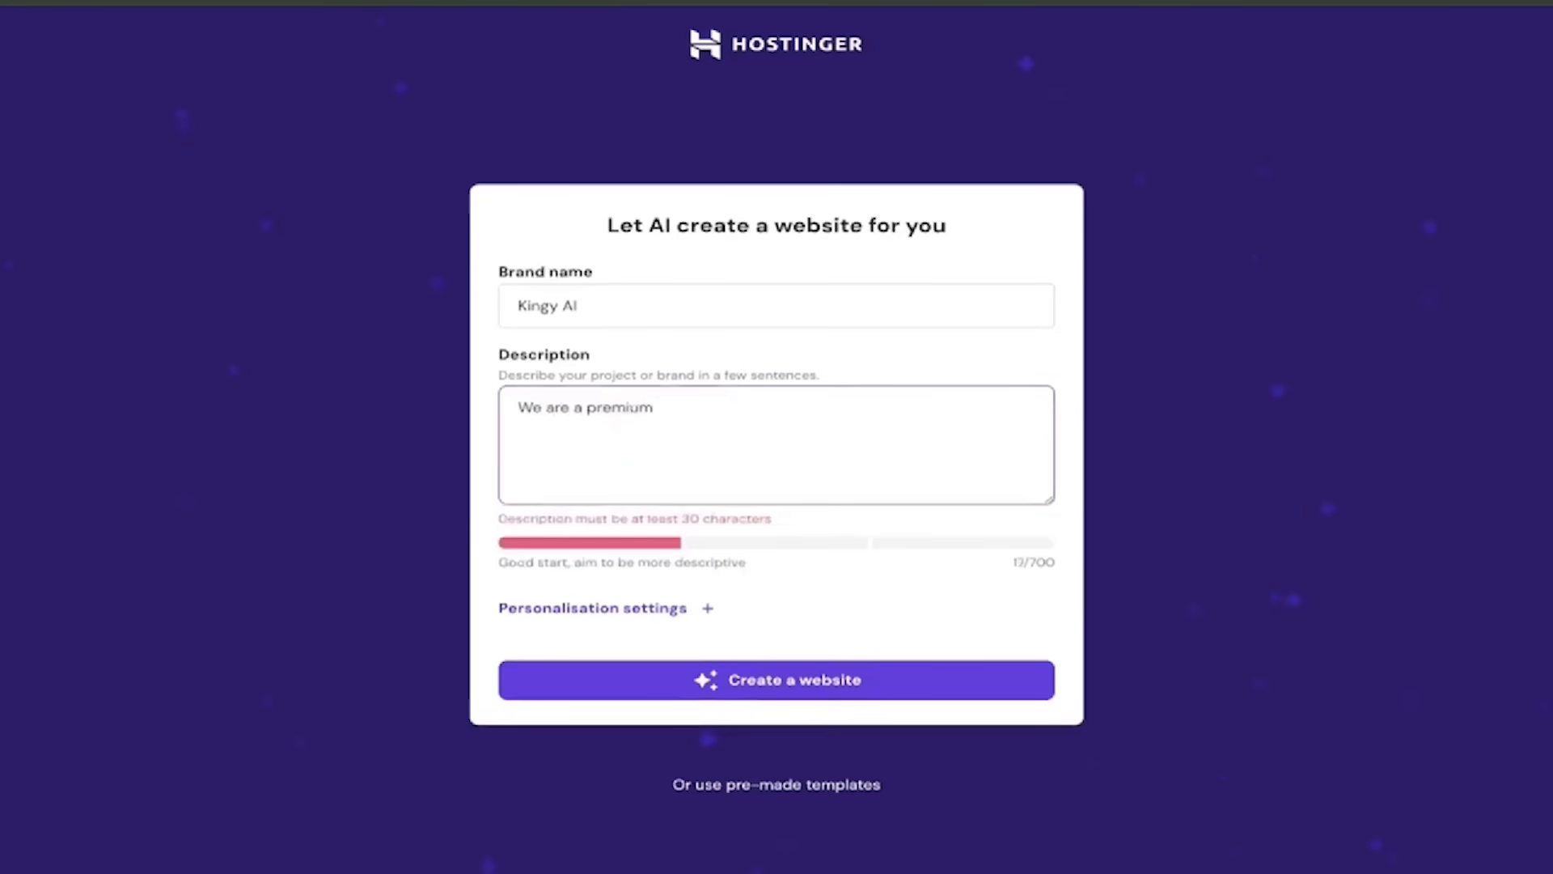
type("AI youtube")
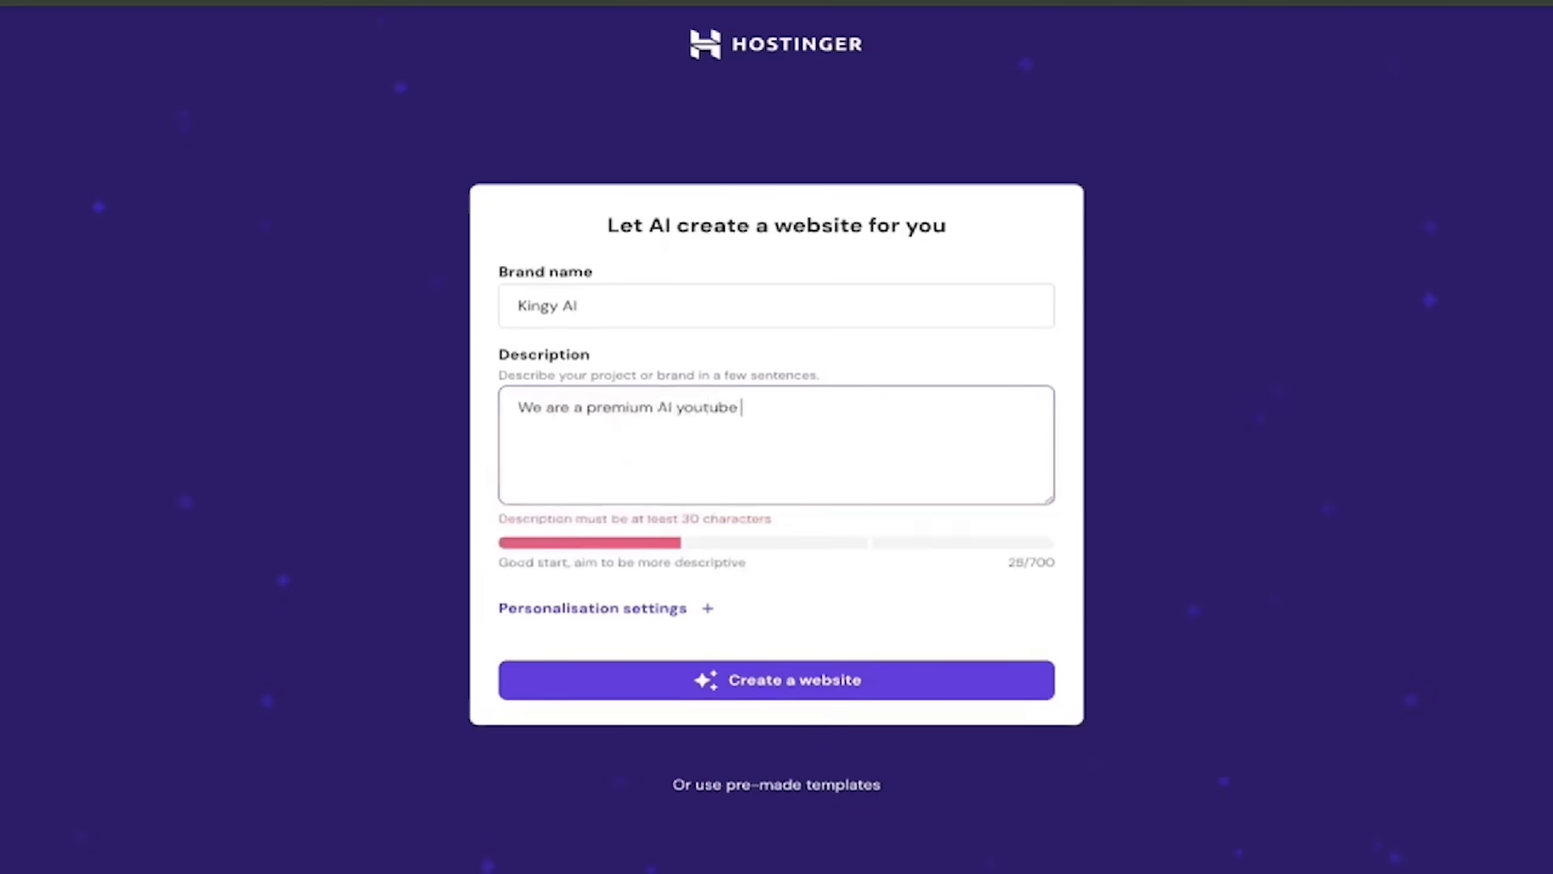
type(" video maker and an")
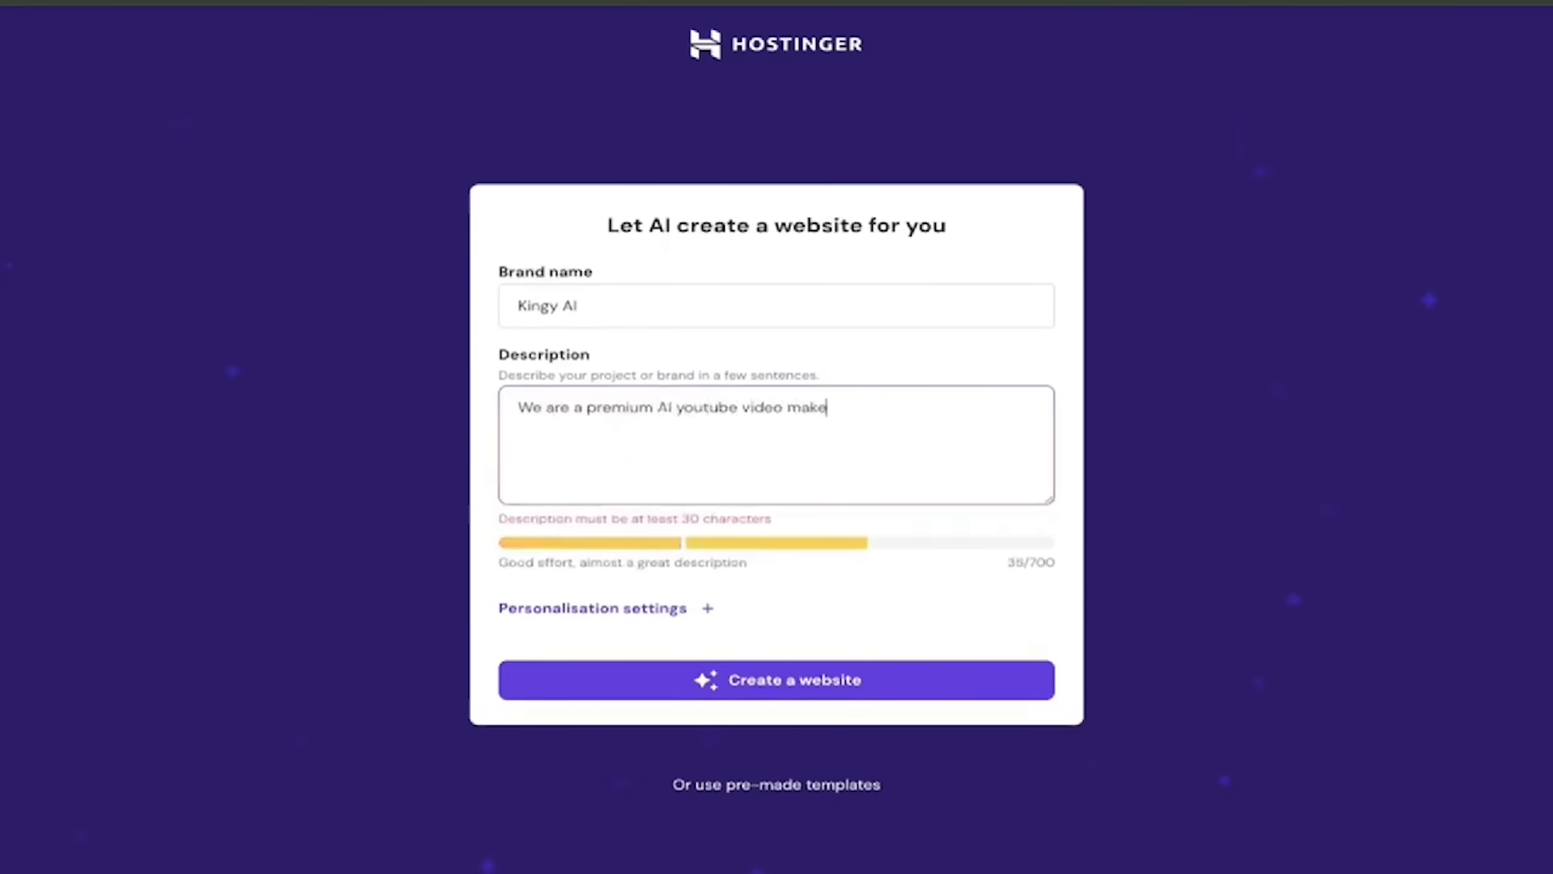
key("BackSpace")
key("BackSpace")
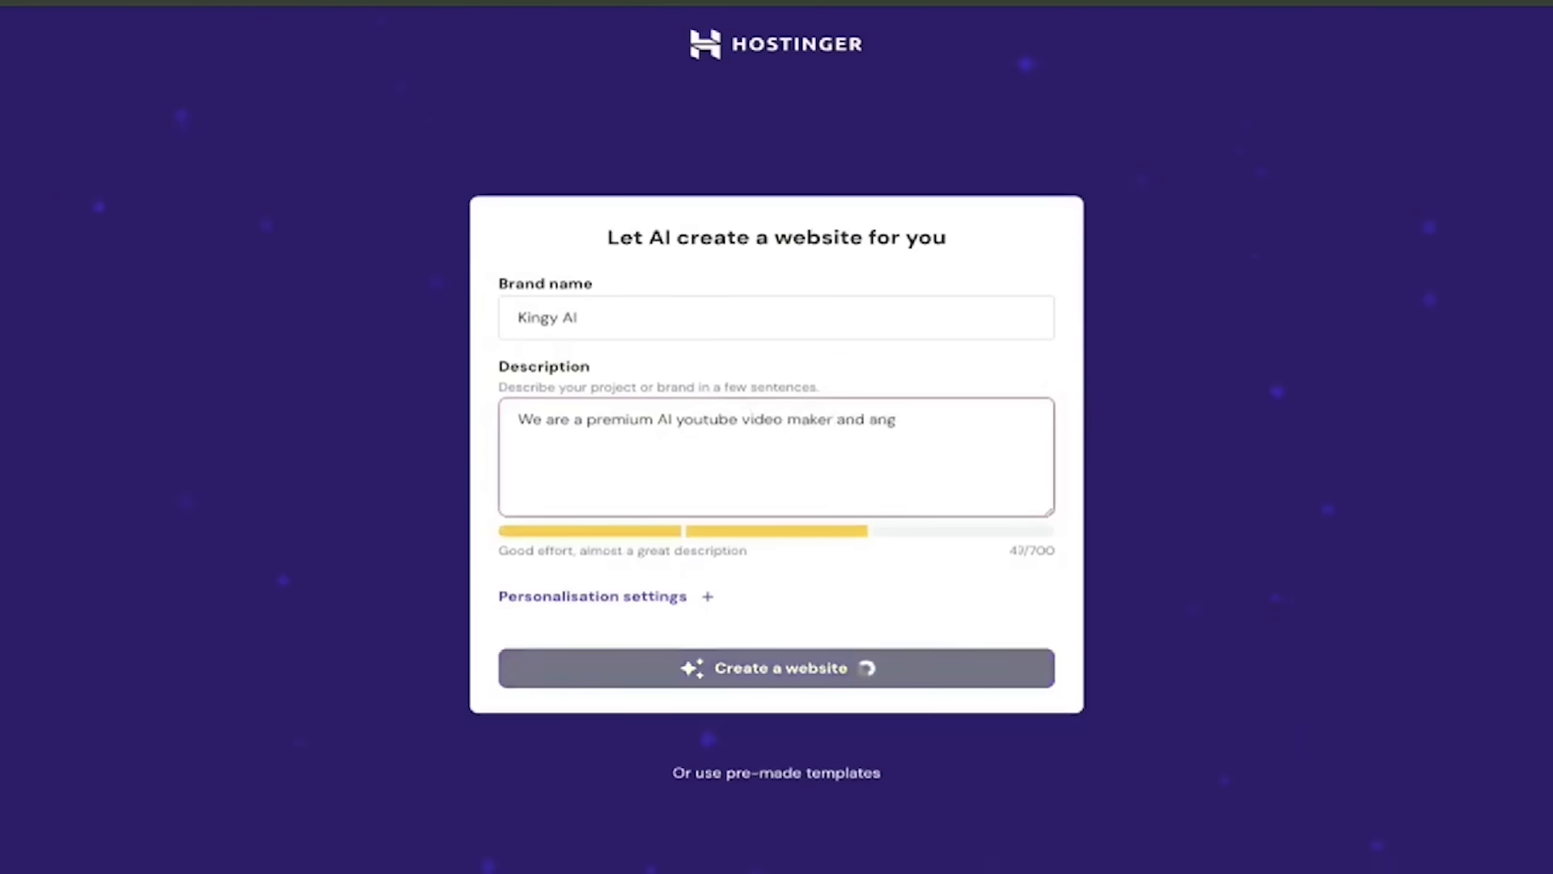
key("BackSpace")
type("gency that cr")
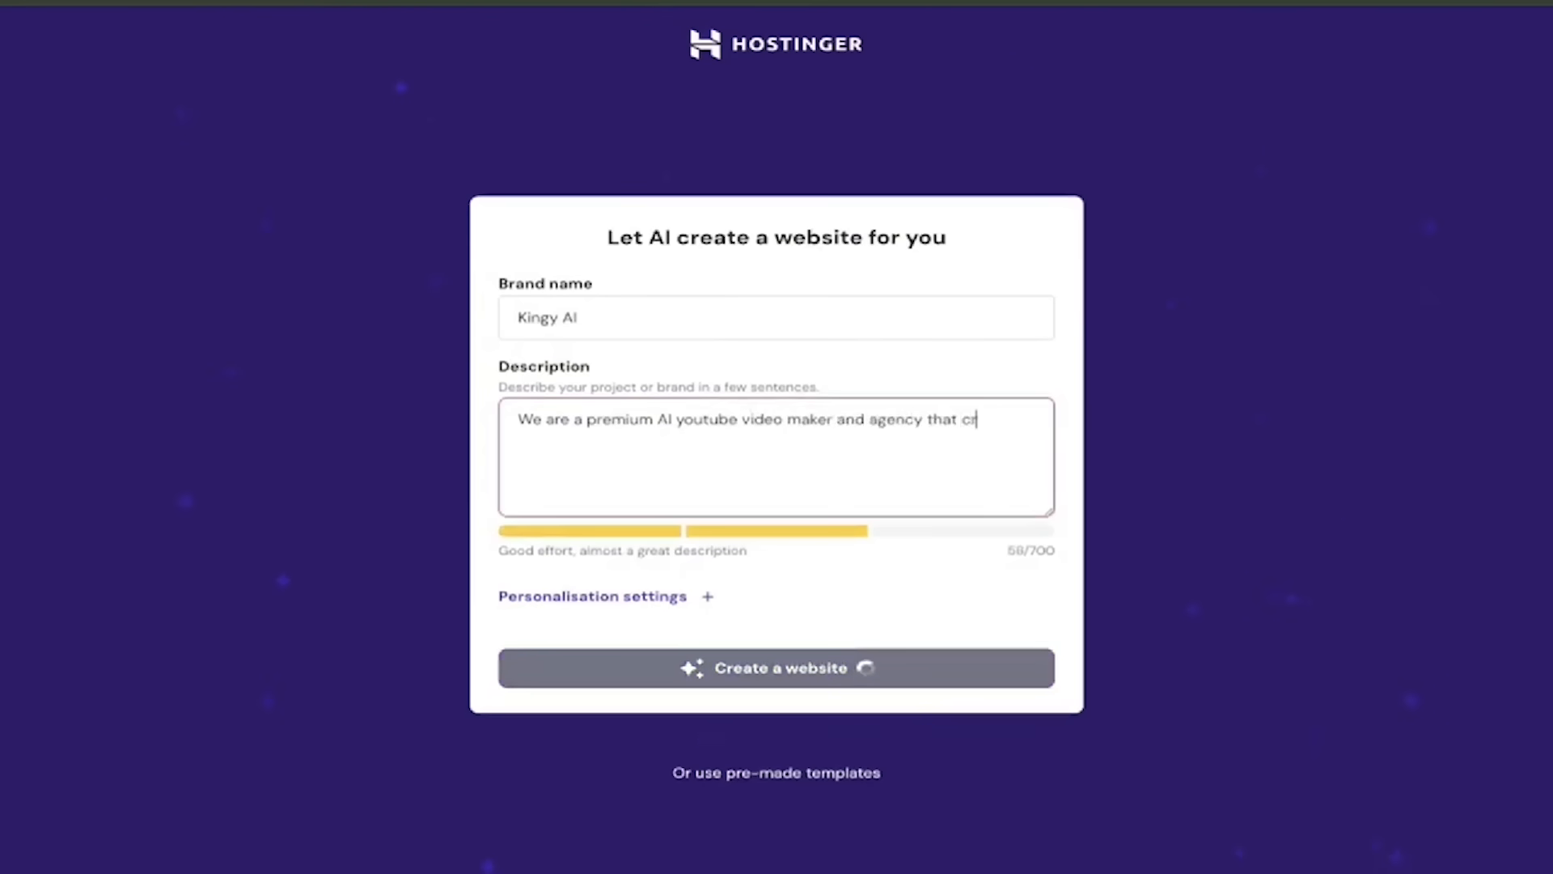
type("eates amazing stuff.")
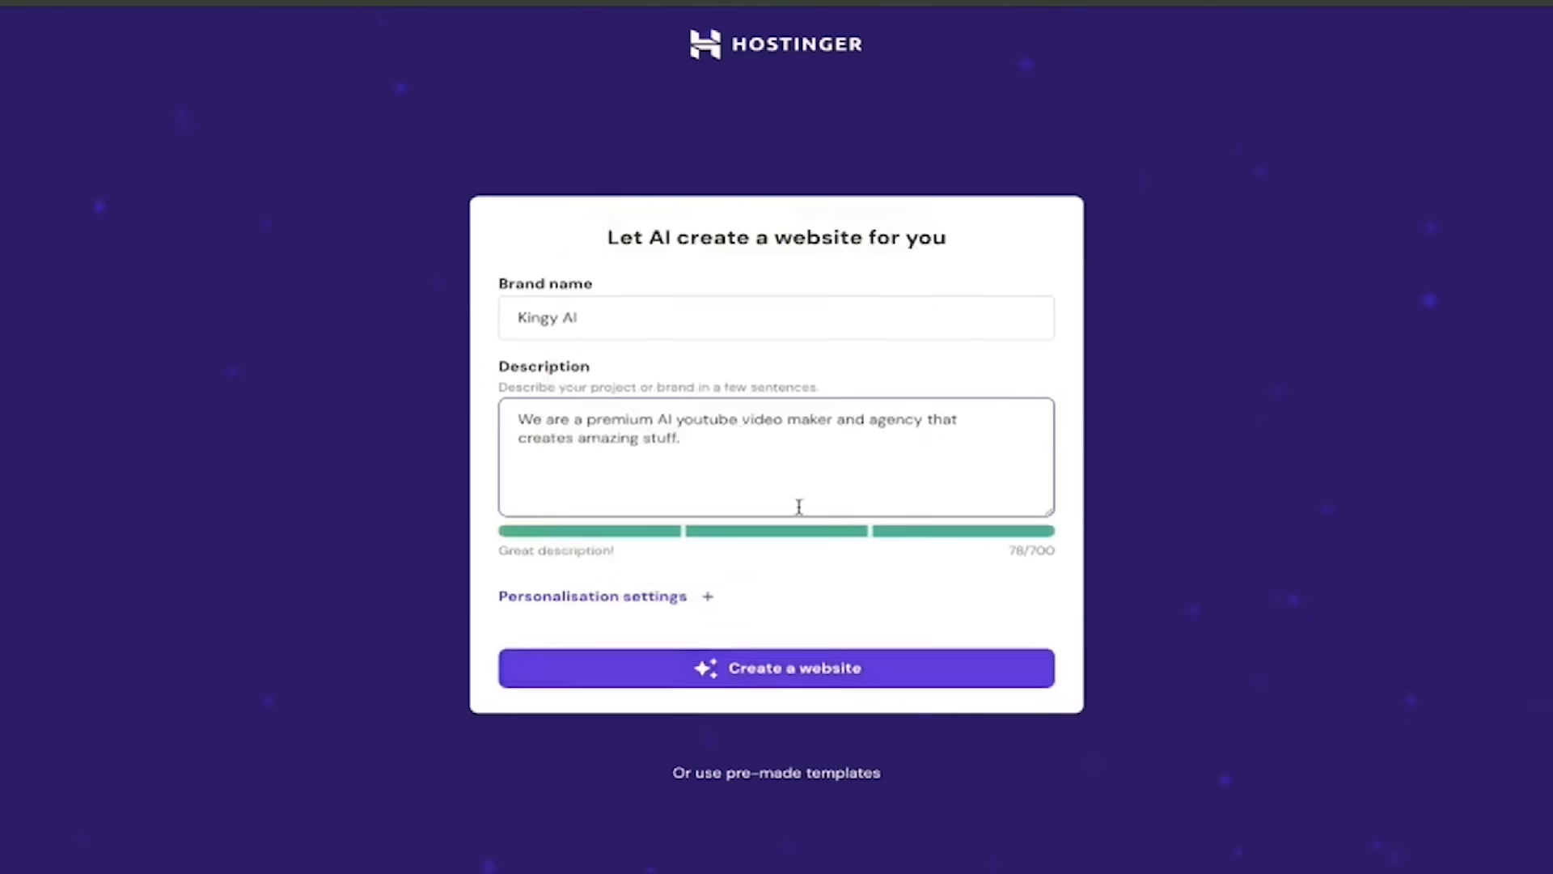
left_click(673, 602)
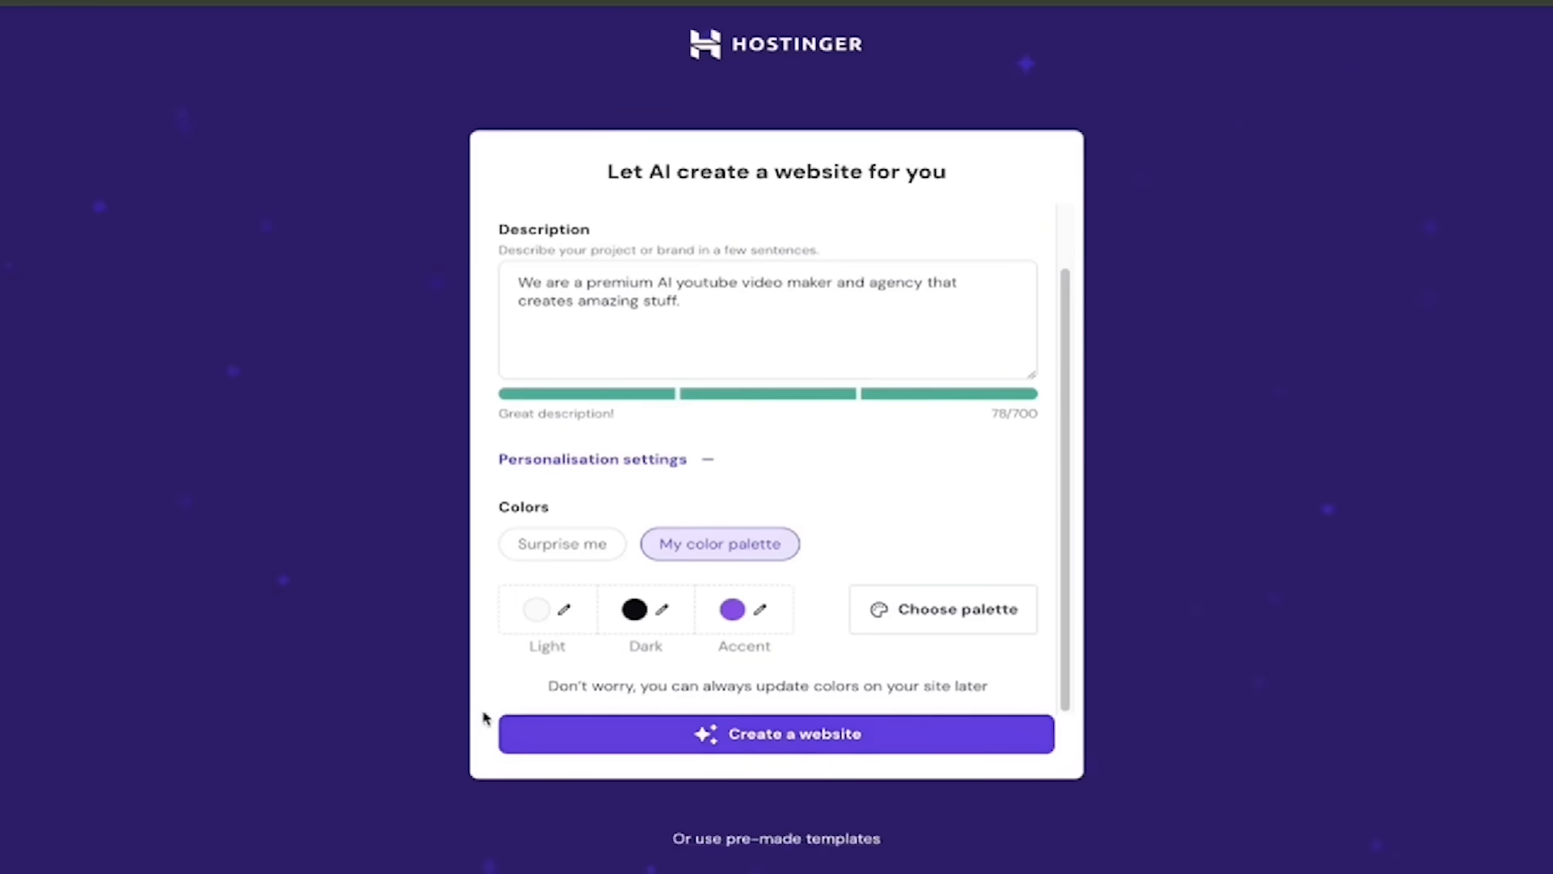
- Generate the Kingy AI website from the brand details and open it in the editor
left_click(727, 736)
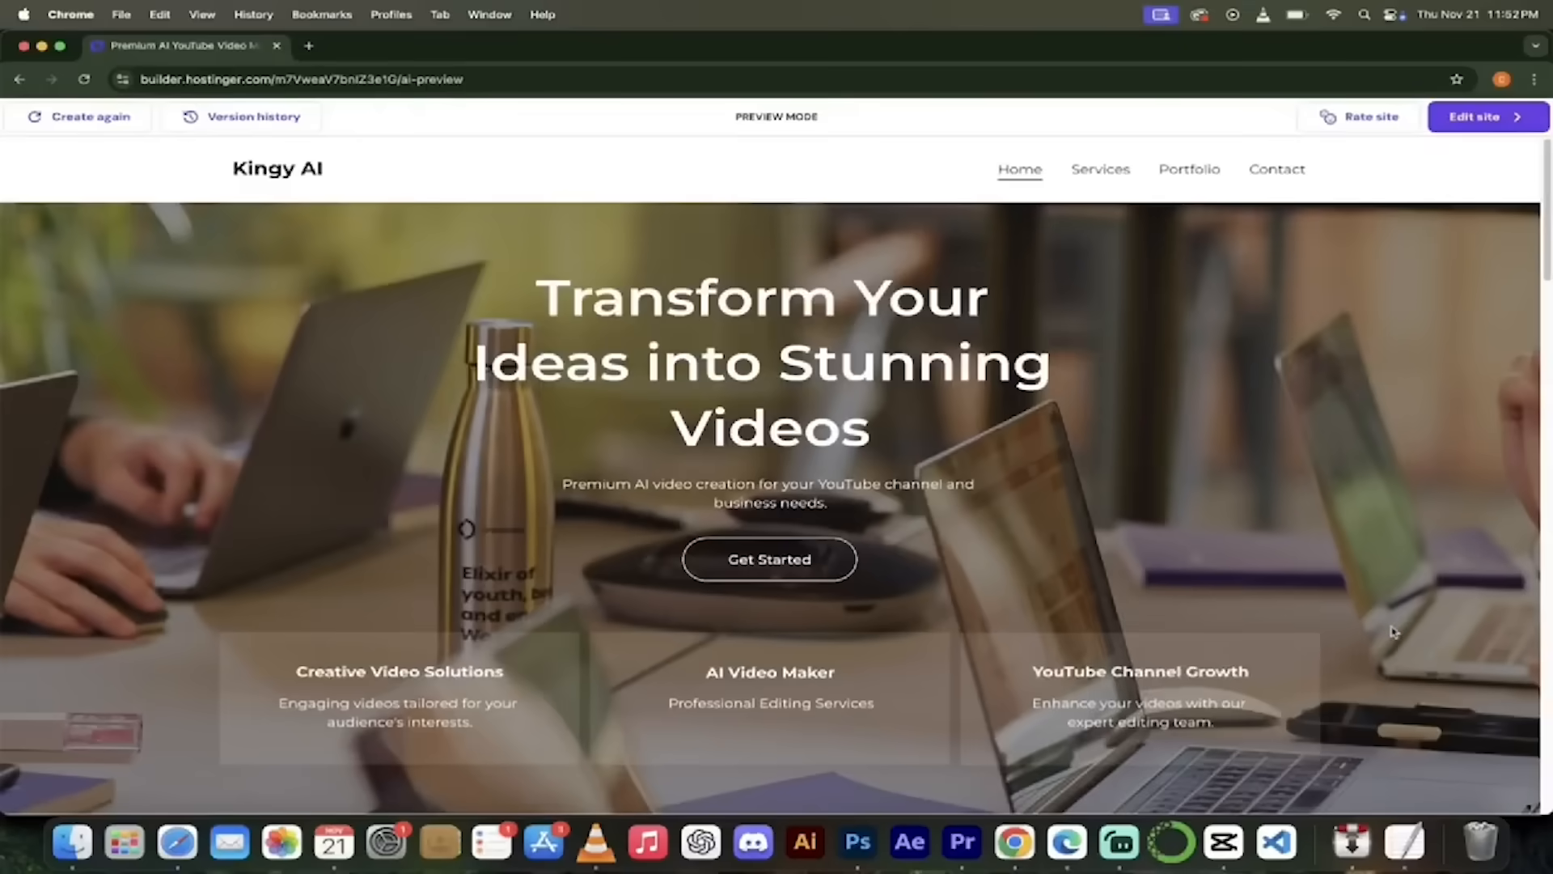
left_click(1492, 117)
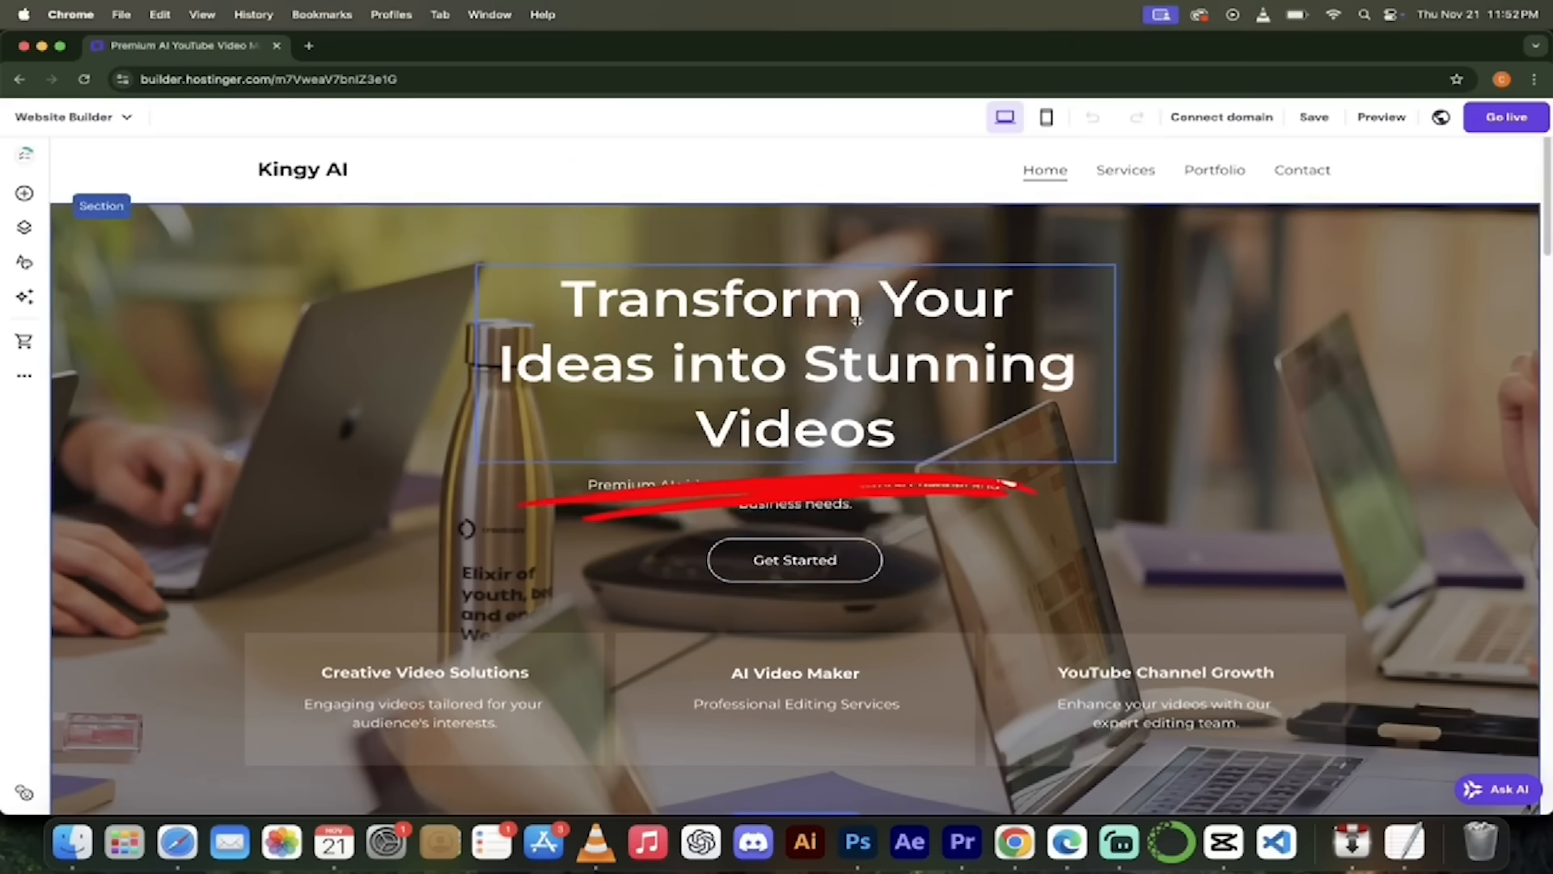
- Change the hero heading to read 'Transform KINGY Ideas into Stunning Videos'
left_click(846, 360)
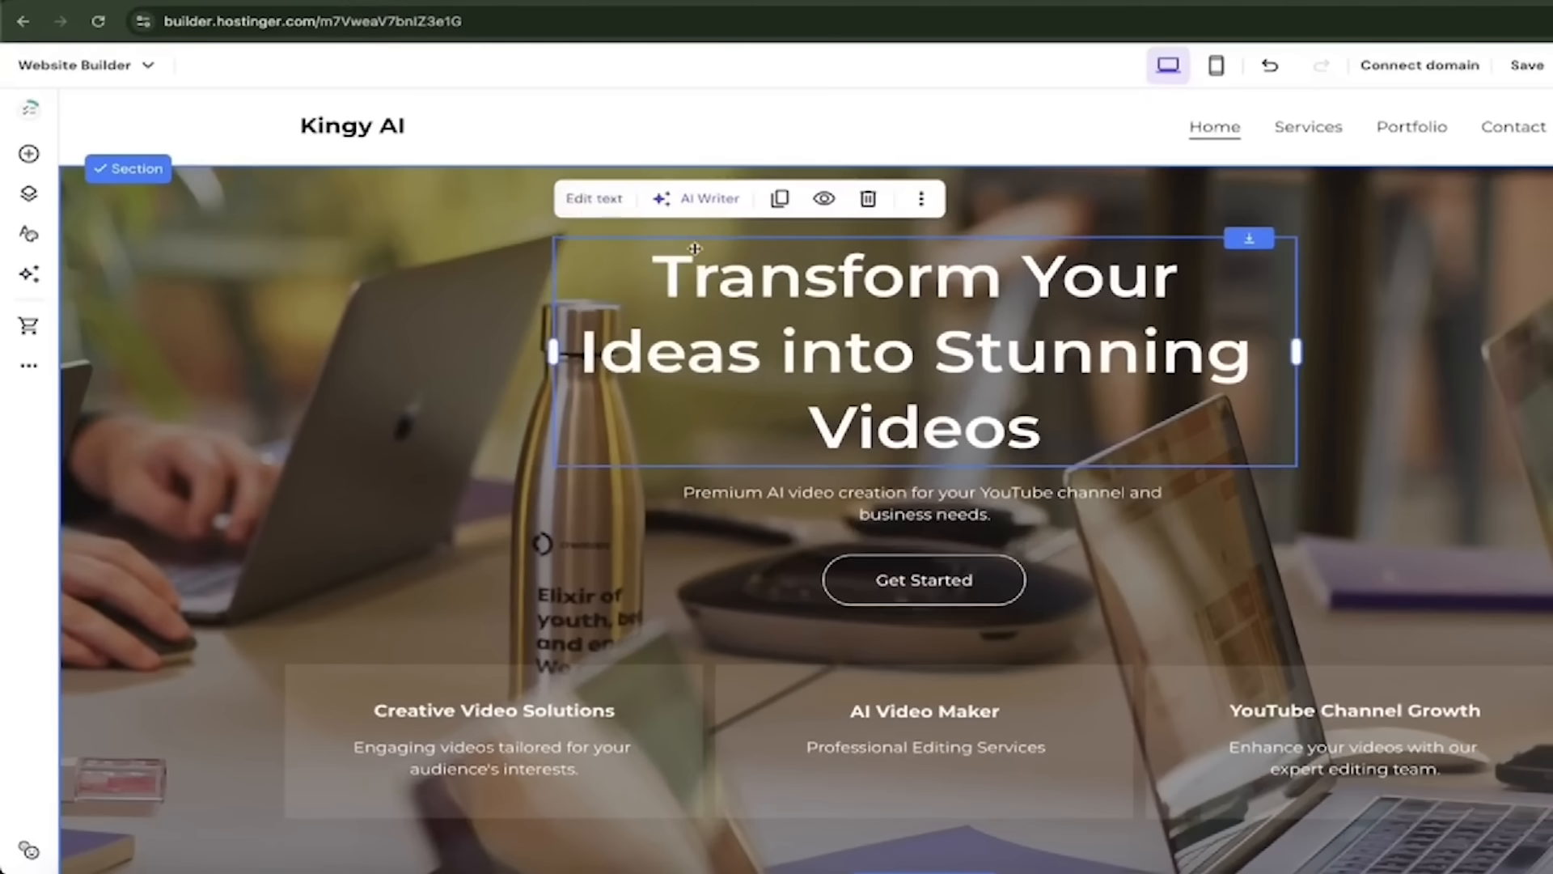
left_click(1007, 278)
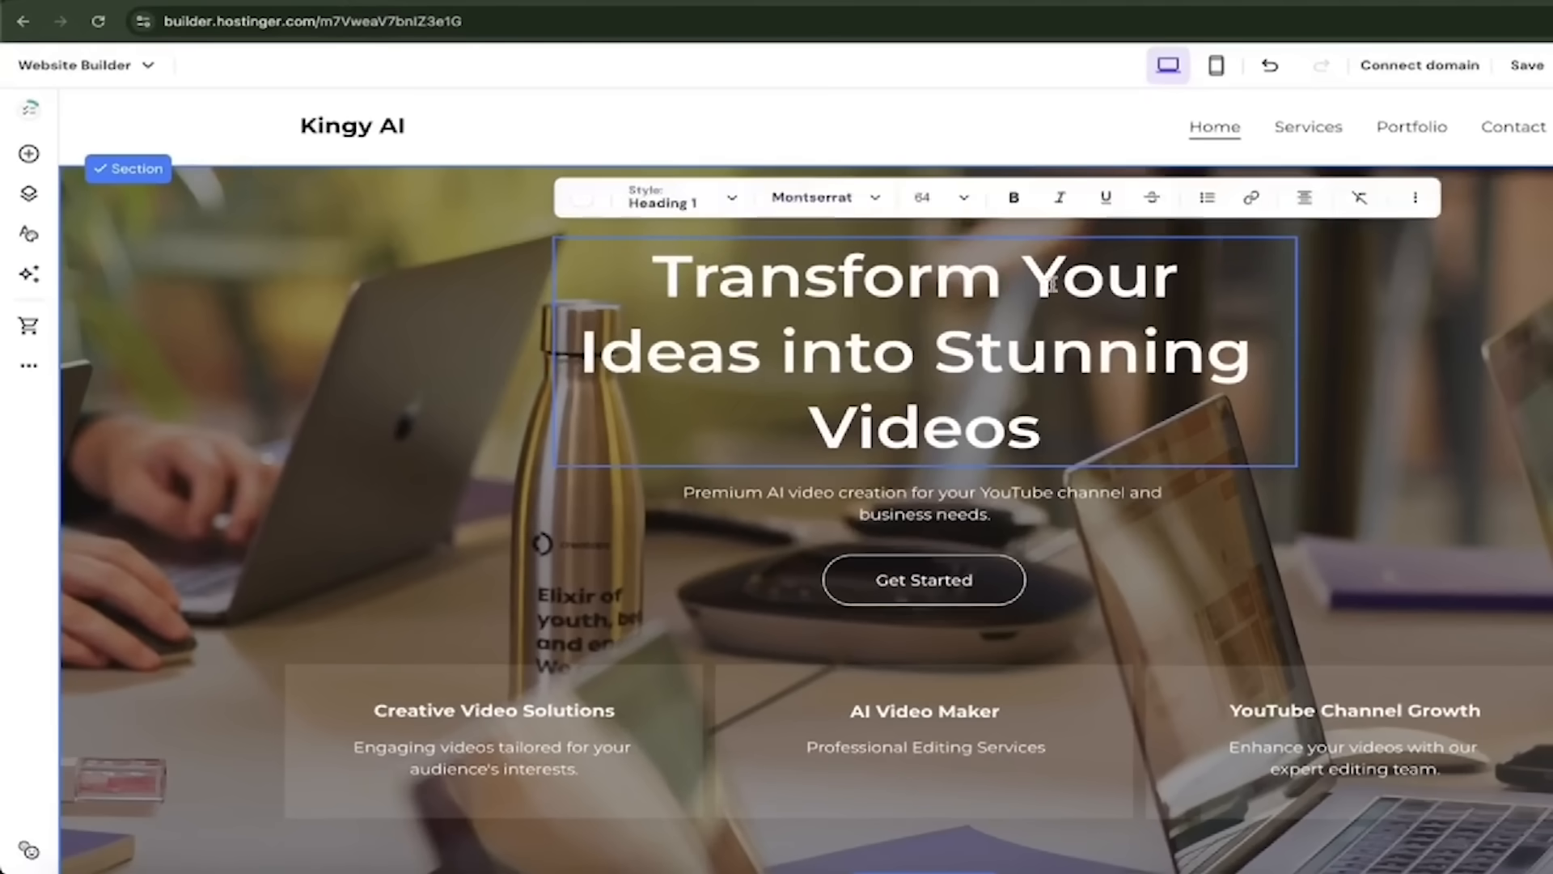
left_click_drag(1046, 277, 1175, 281)
type("KINGY AI's")
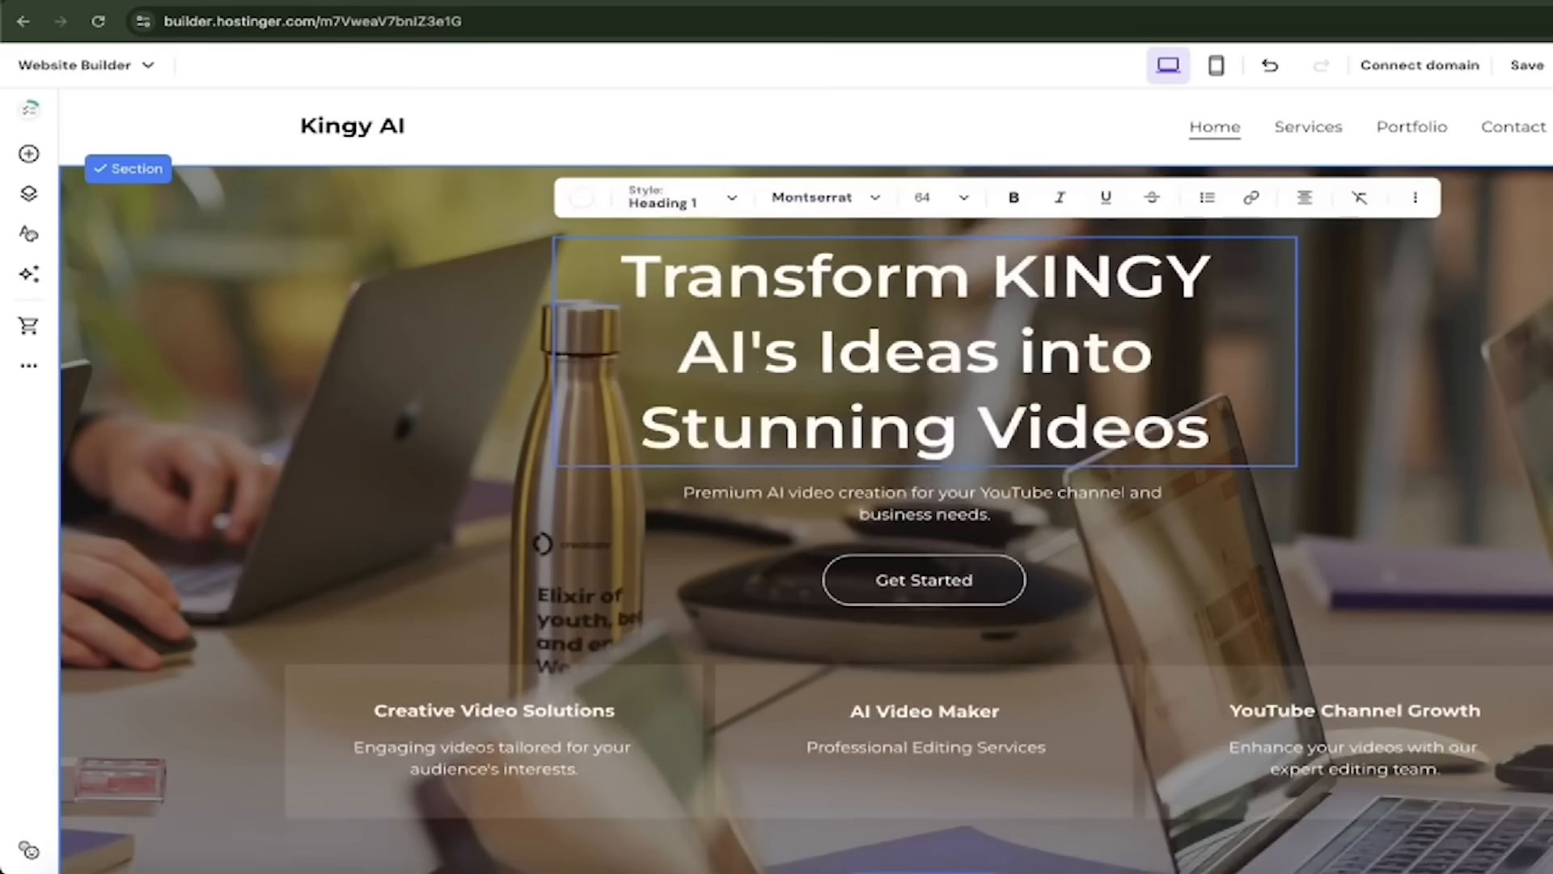
type(" VIDEOS")
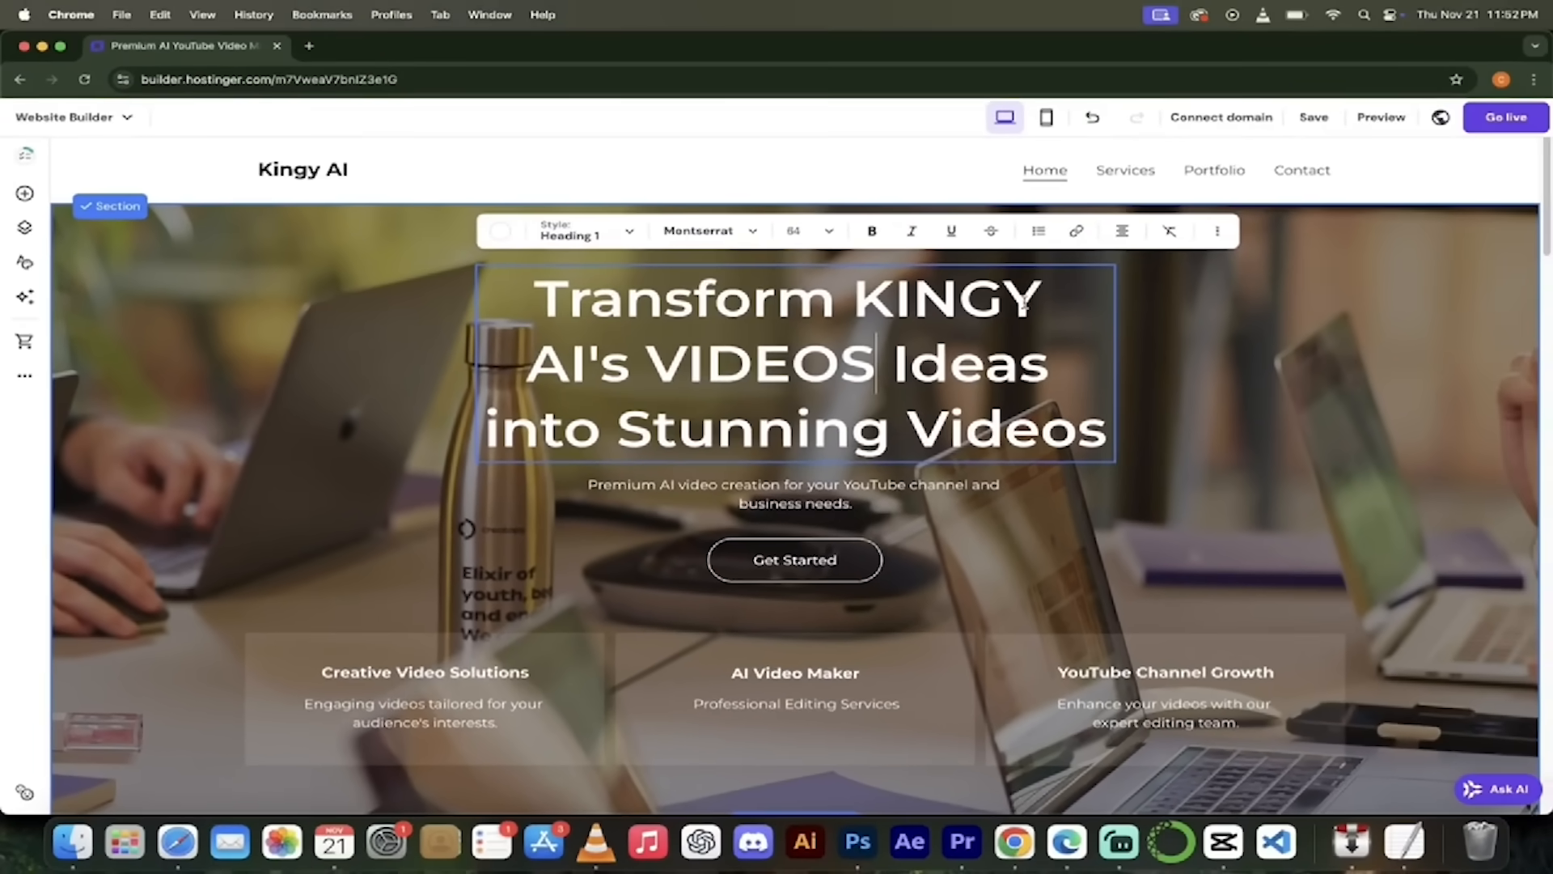
key("super+z")
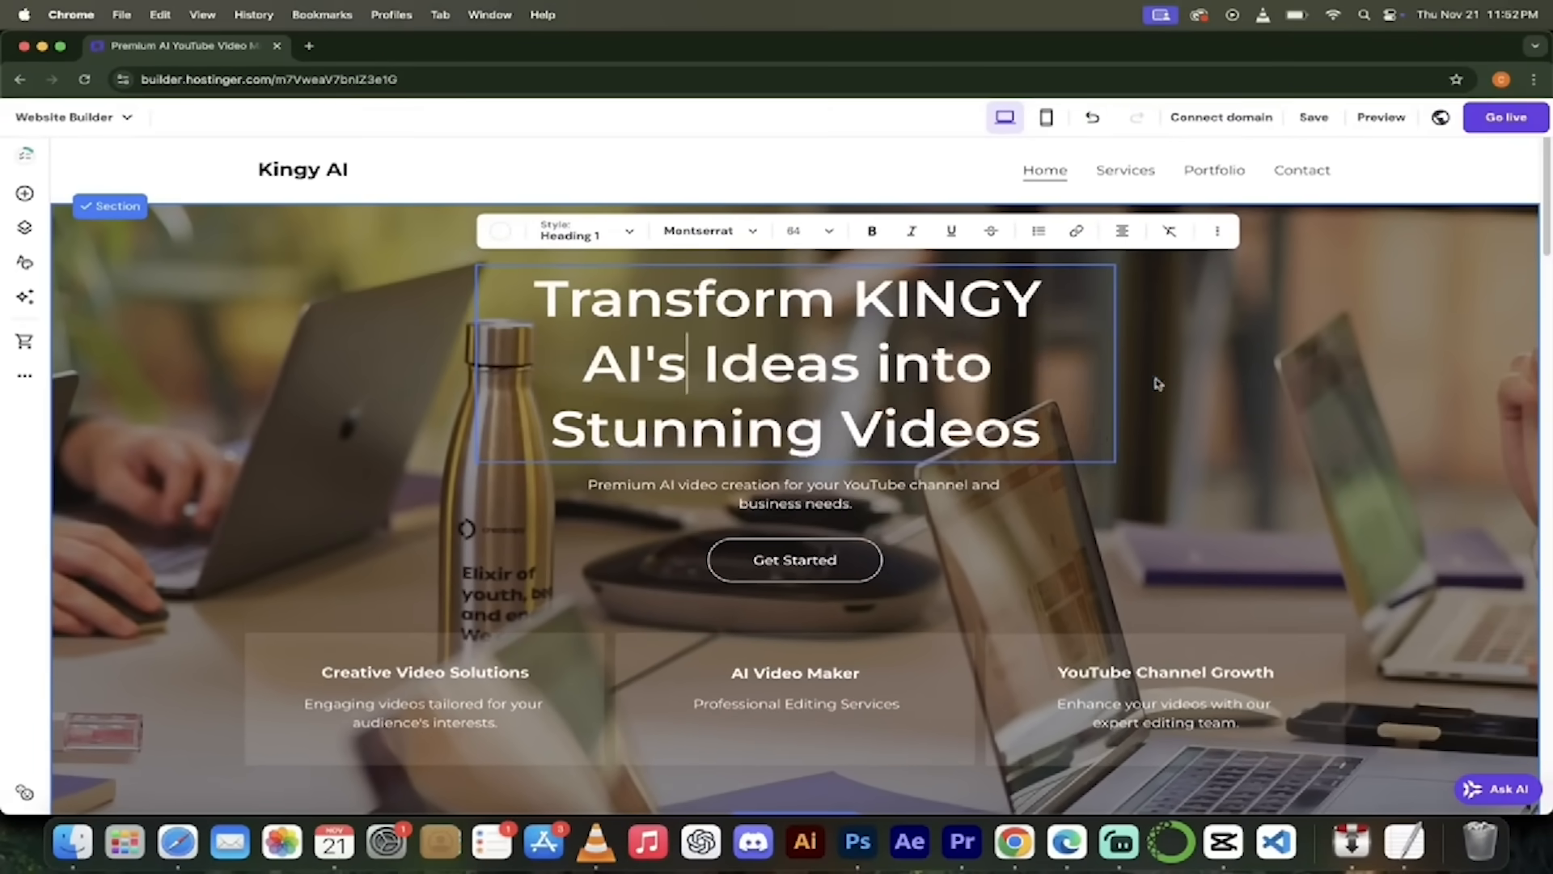
key("BackSpace")
key("BackSpace")
key("BackSpace")
key("BackSpace")
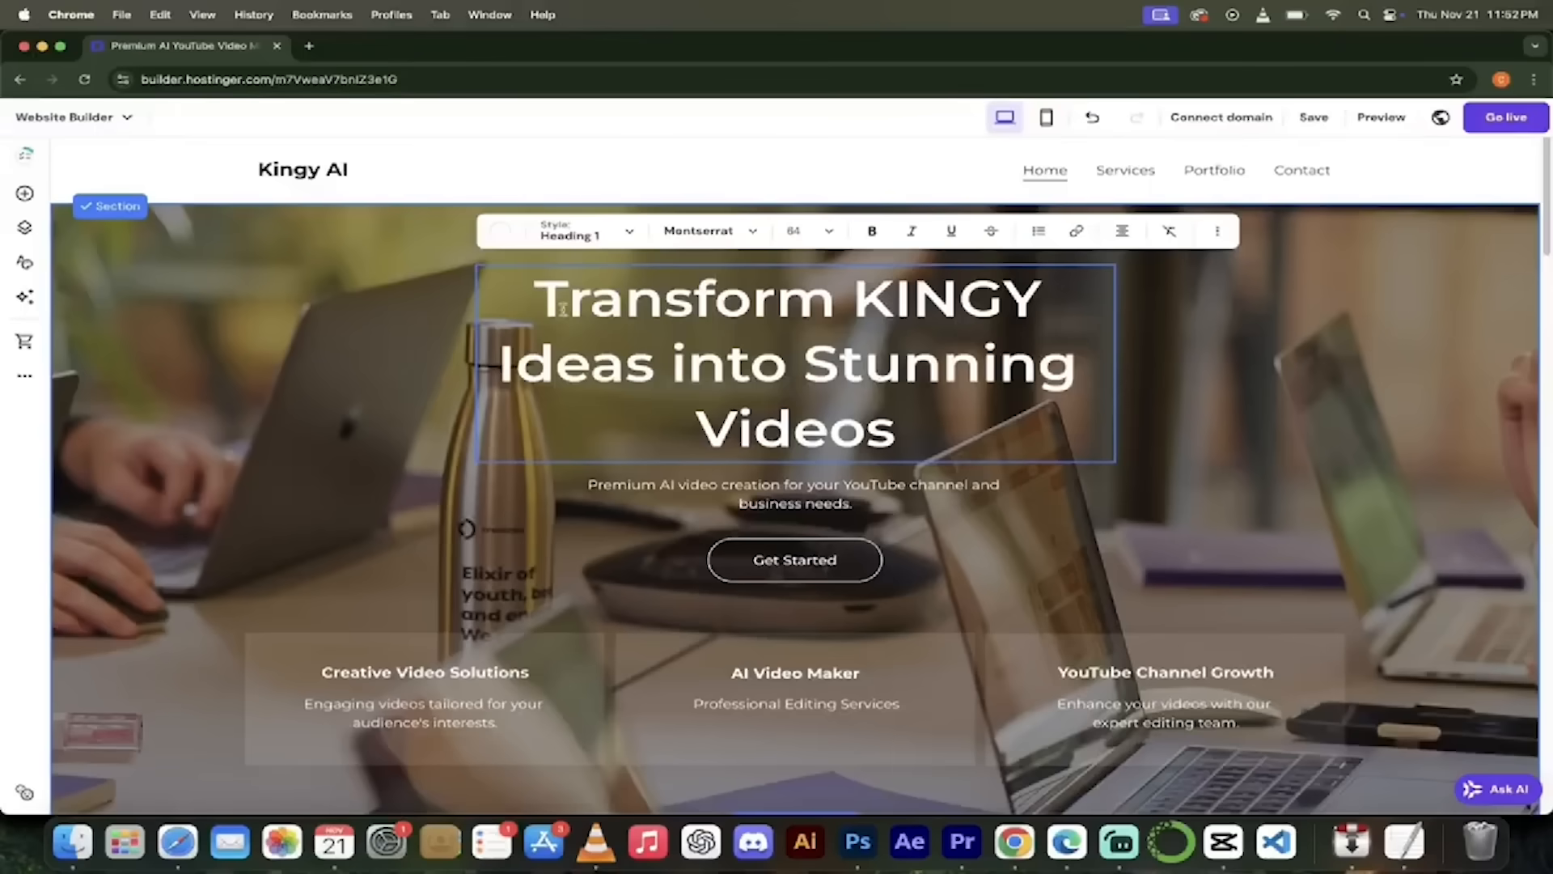
- Set the heading to size 48 in Montserrat and dismiss the setup card
left_click_drag(536, 306, 907, 410)
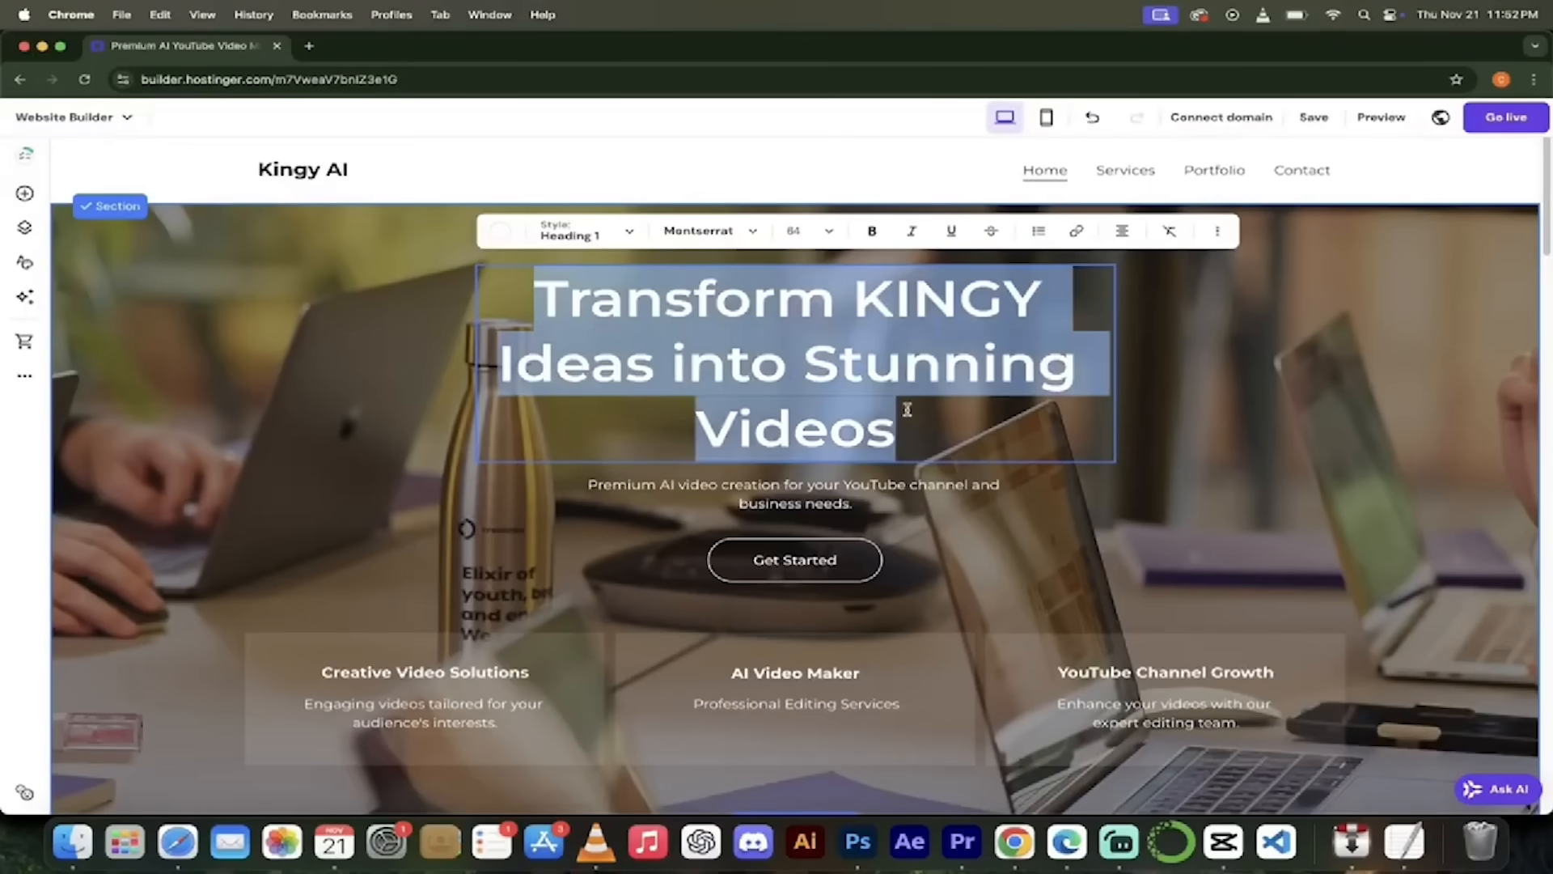
left_click(809, 231)
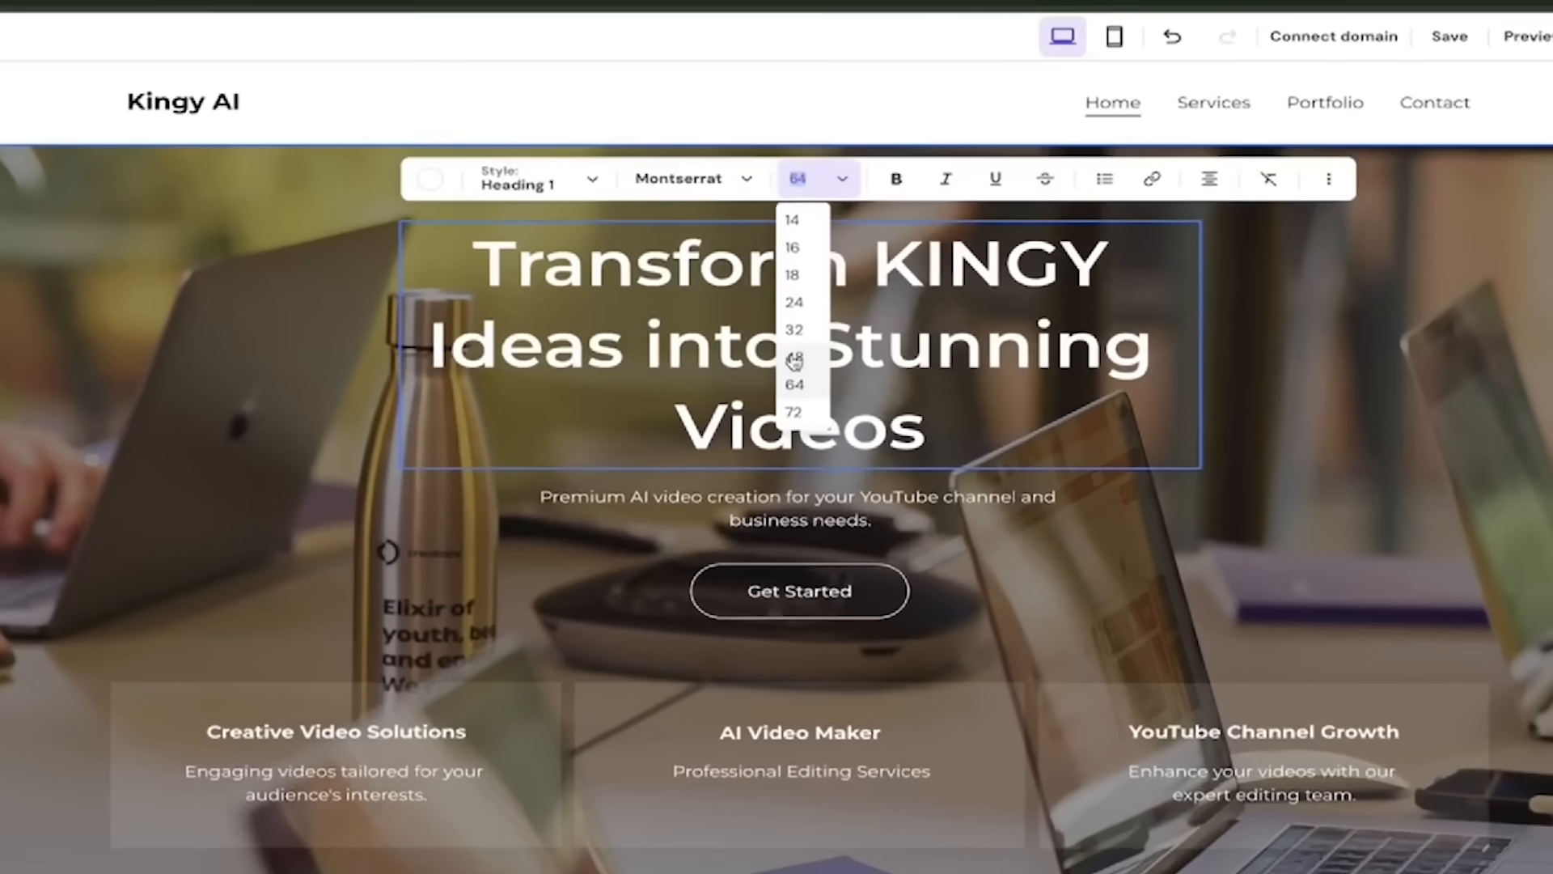
left_click(794, 359)
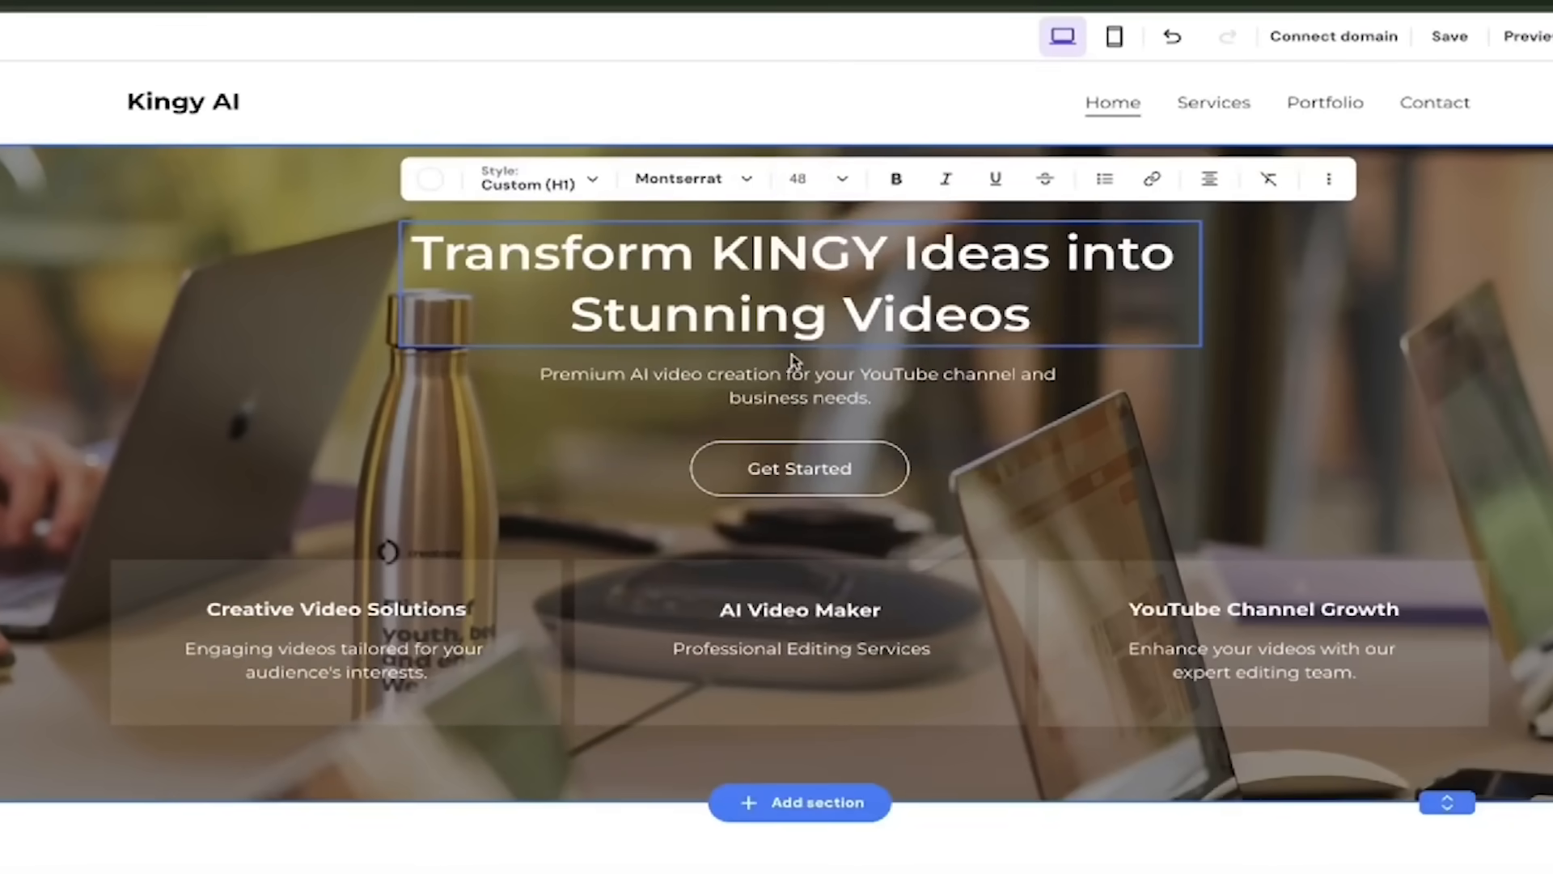
left_click(746, 179)
left_click(504, 251)
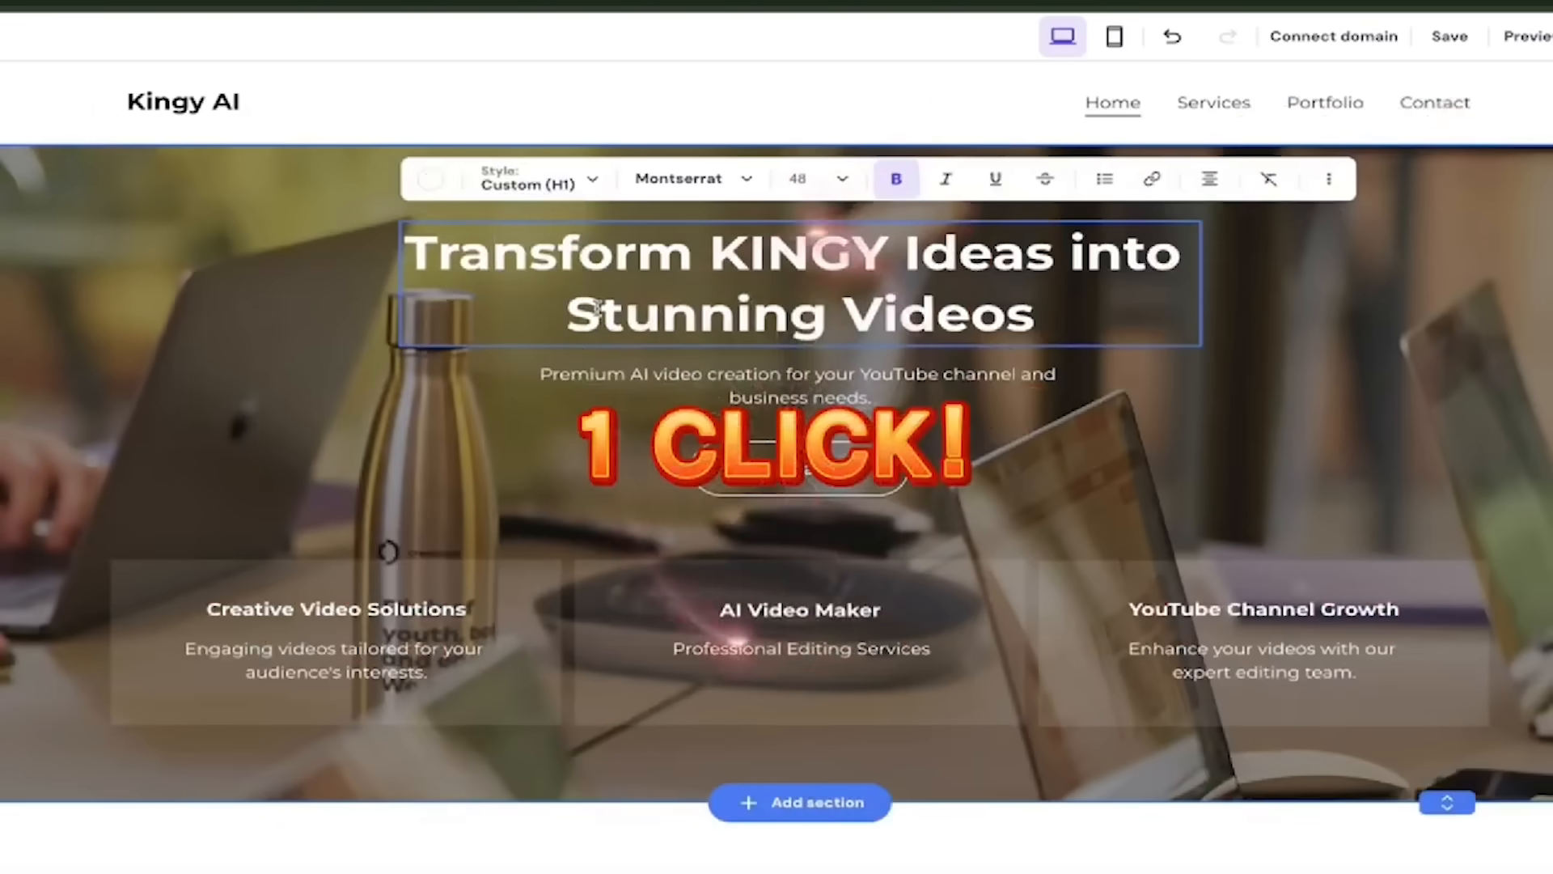
left_click(1056, 500)
left_click(809, 411)
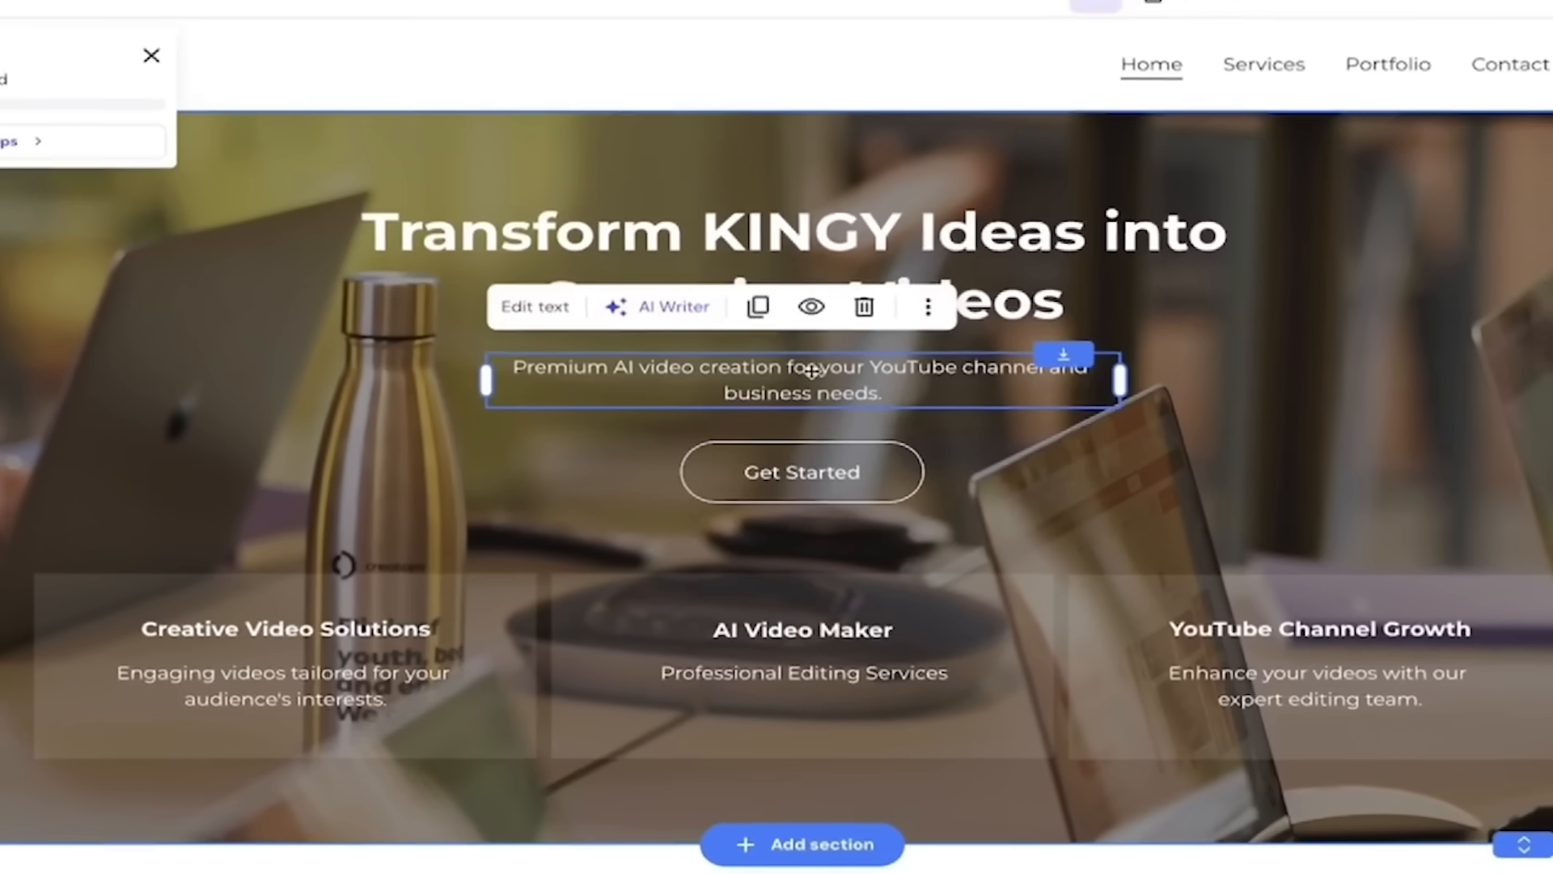
left_click(143, 55)
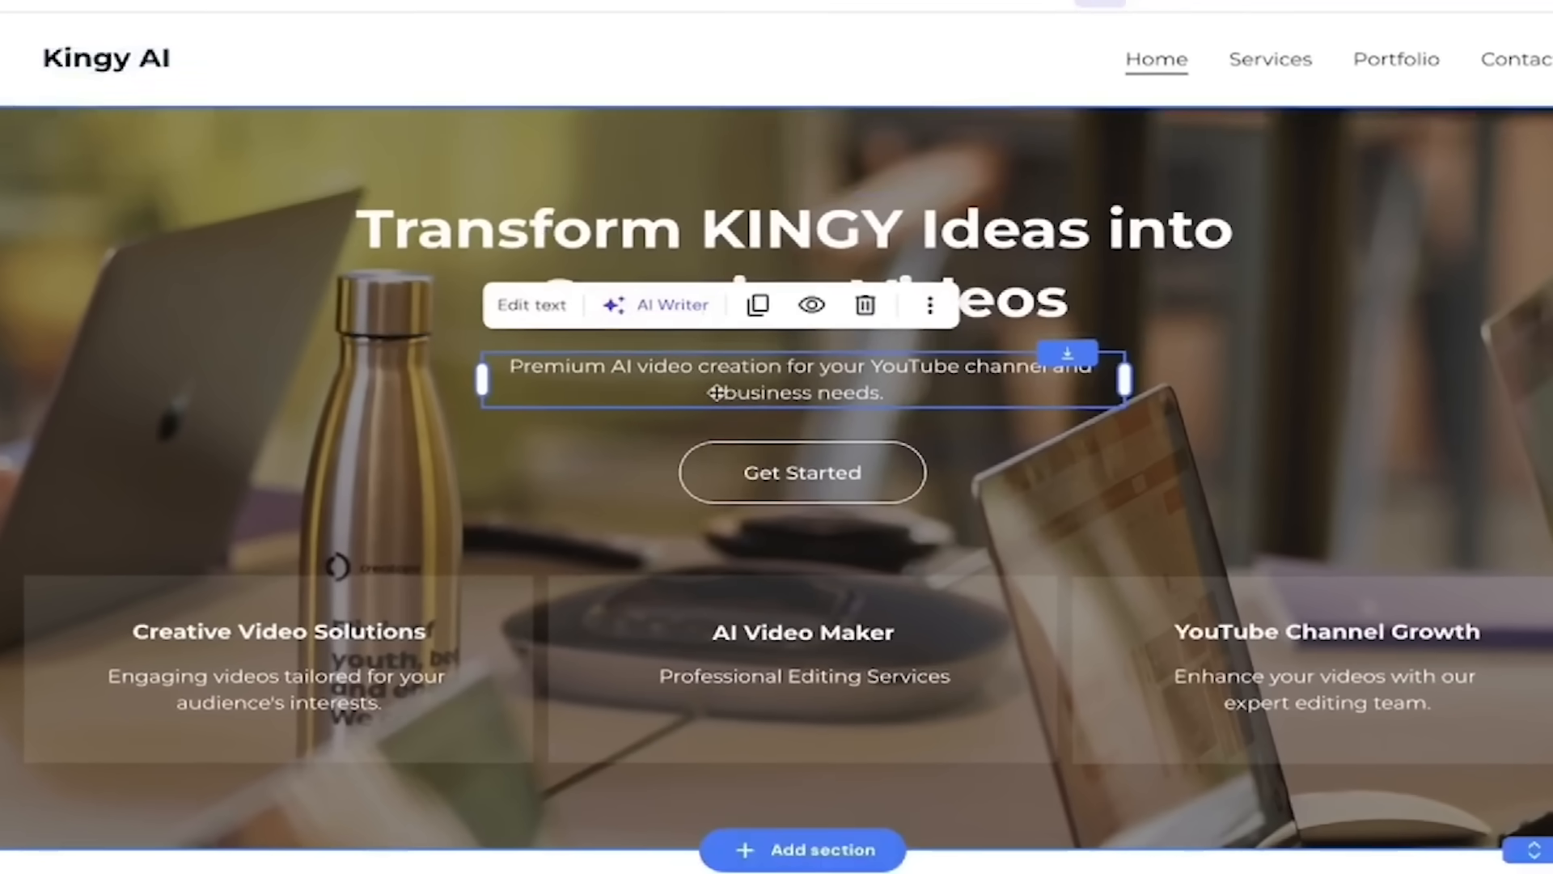
- Change the Get Started button label to 'Contact us' and set its link type to Page
left_click(809, 476)
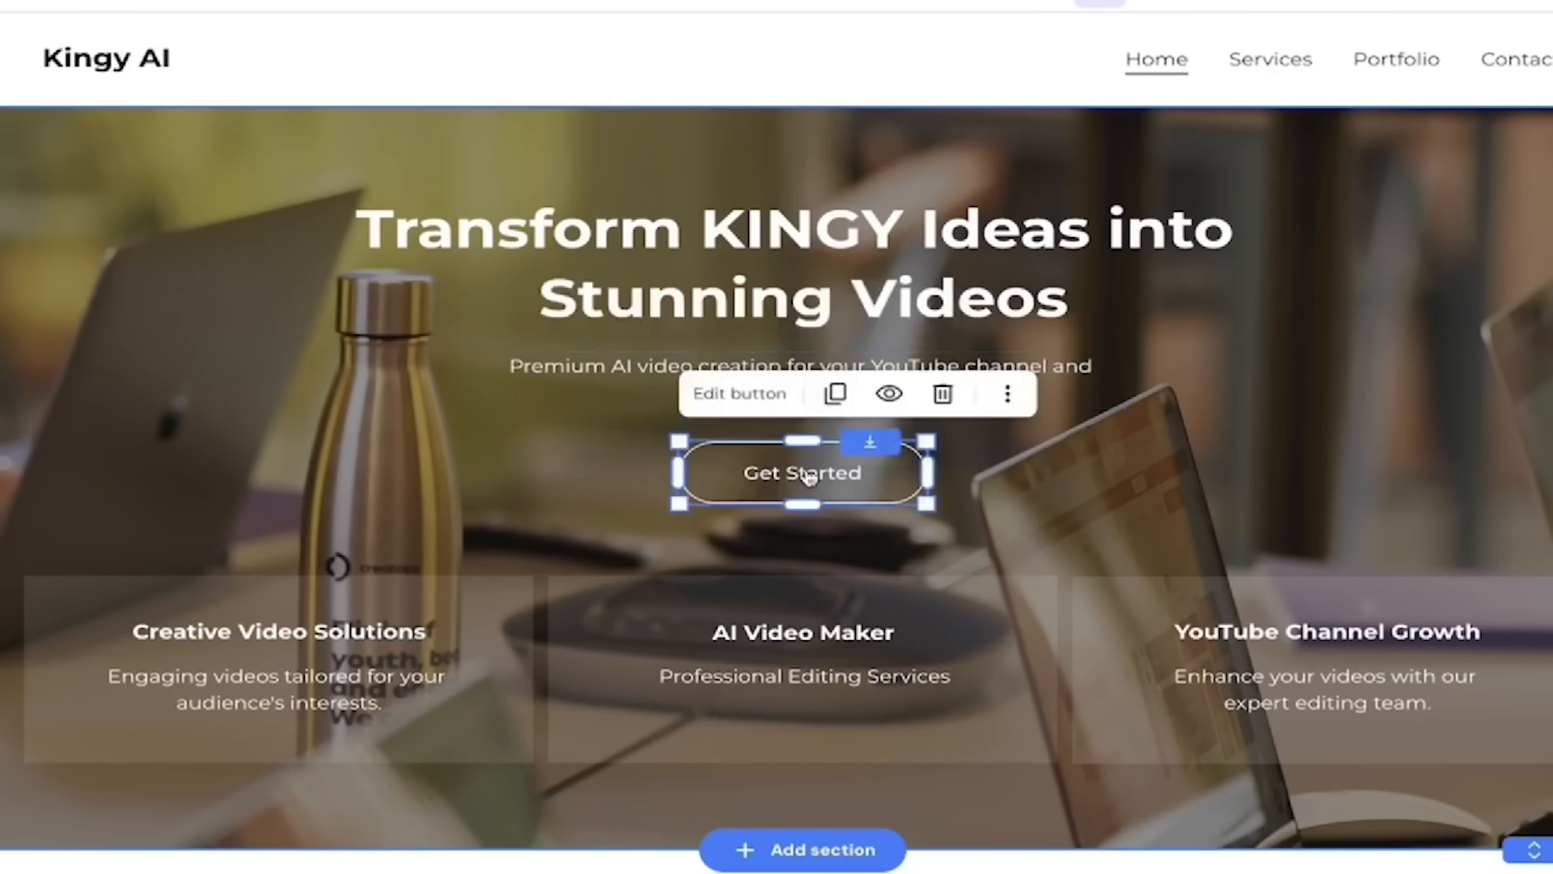
left_click(745, 397)
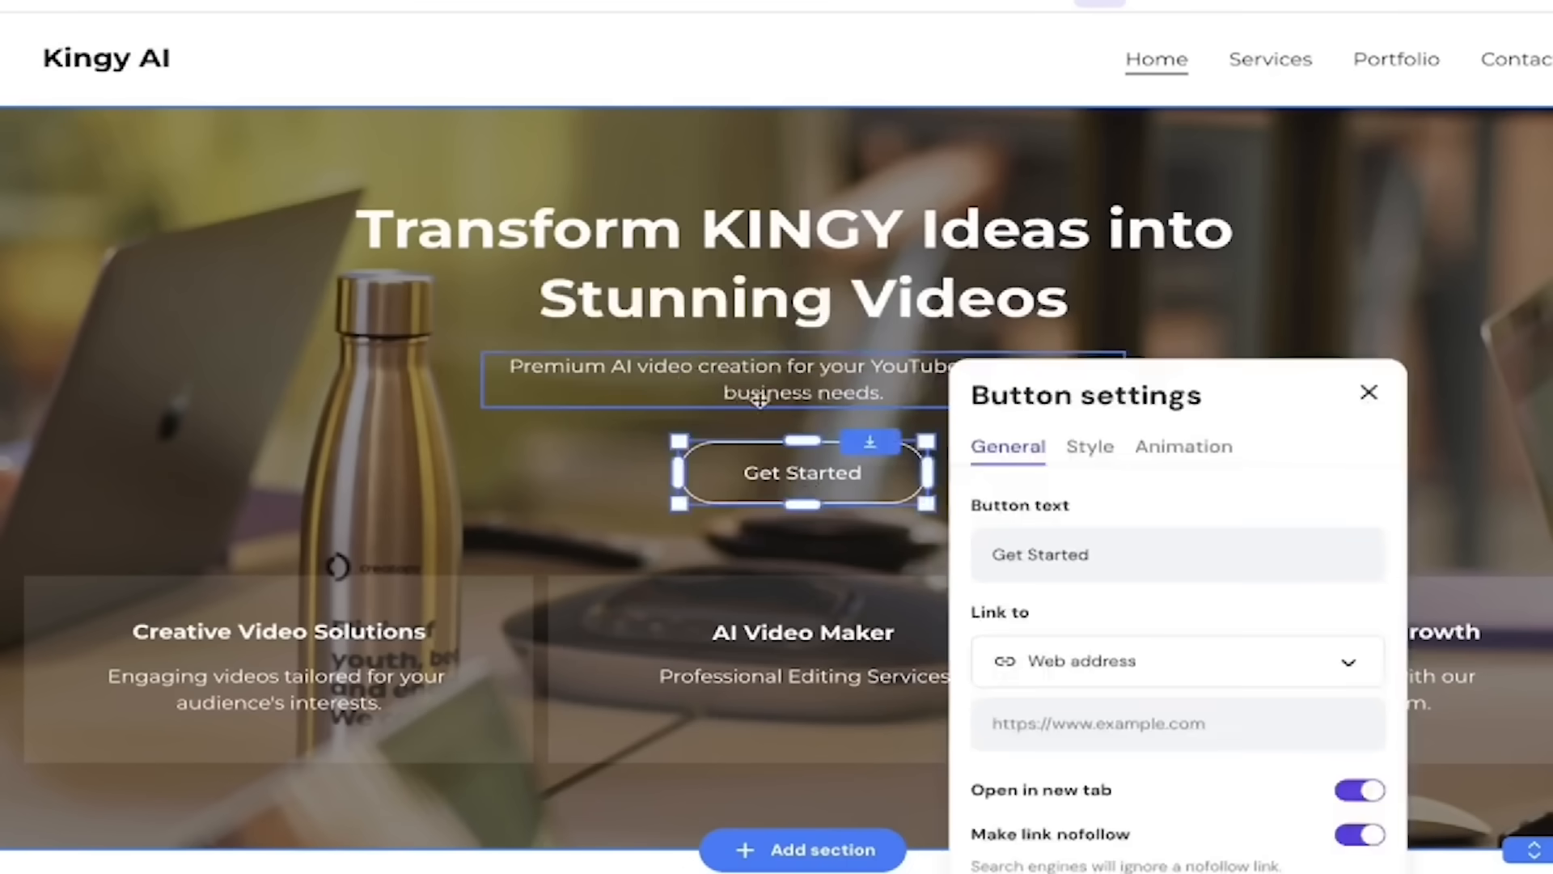
scroll(1025, 513, "down", 1)
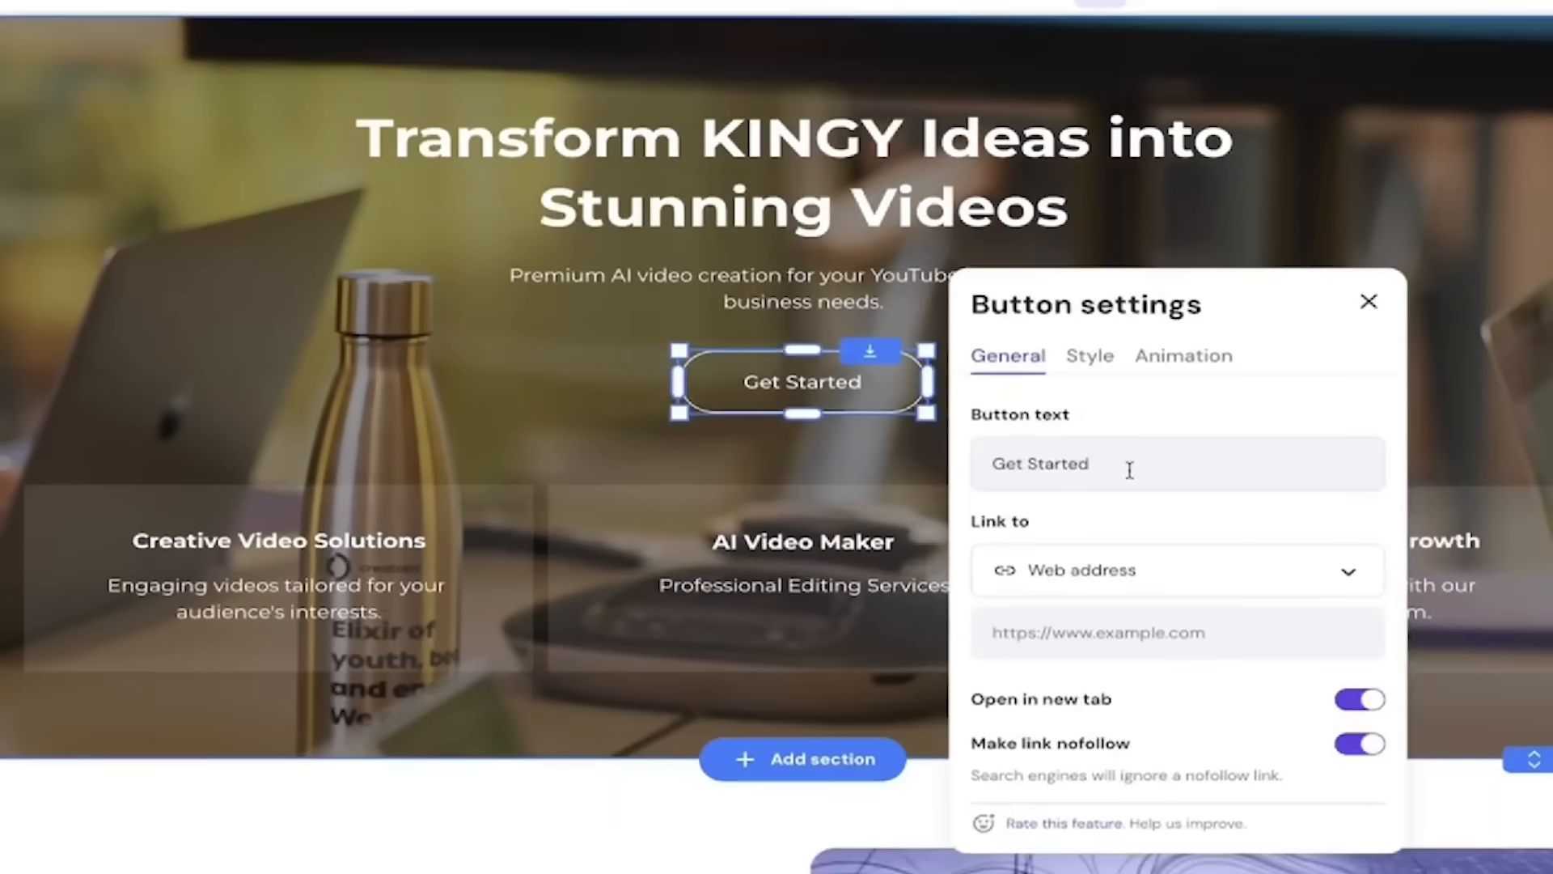
triple_click(1089, 469)
type("Contac")
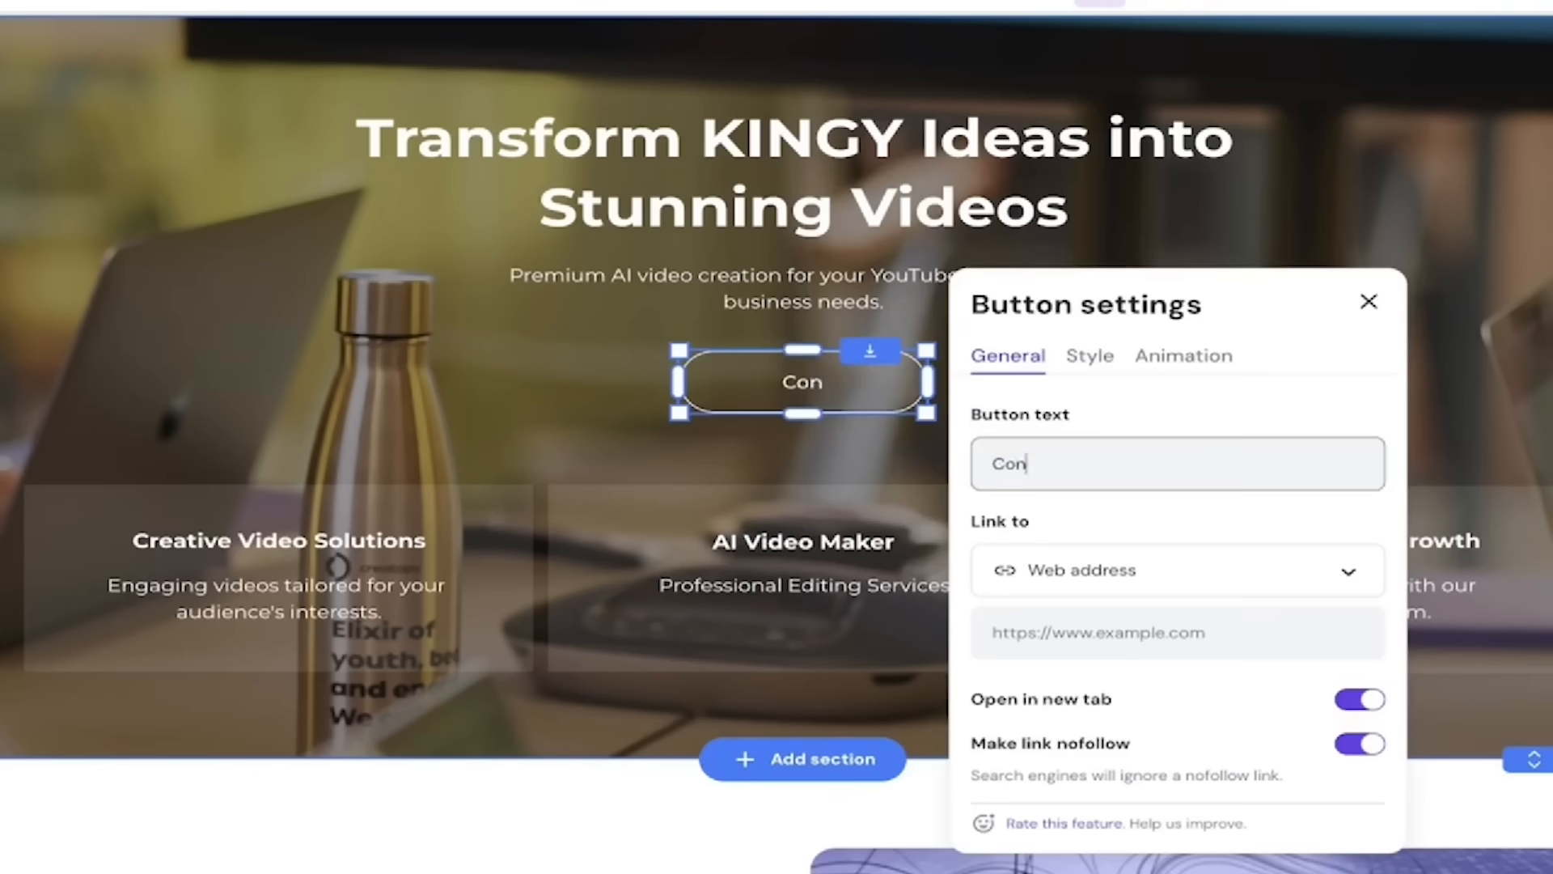
type("t us")
left_click(1139, 573)
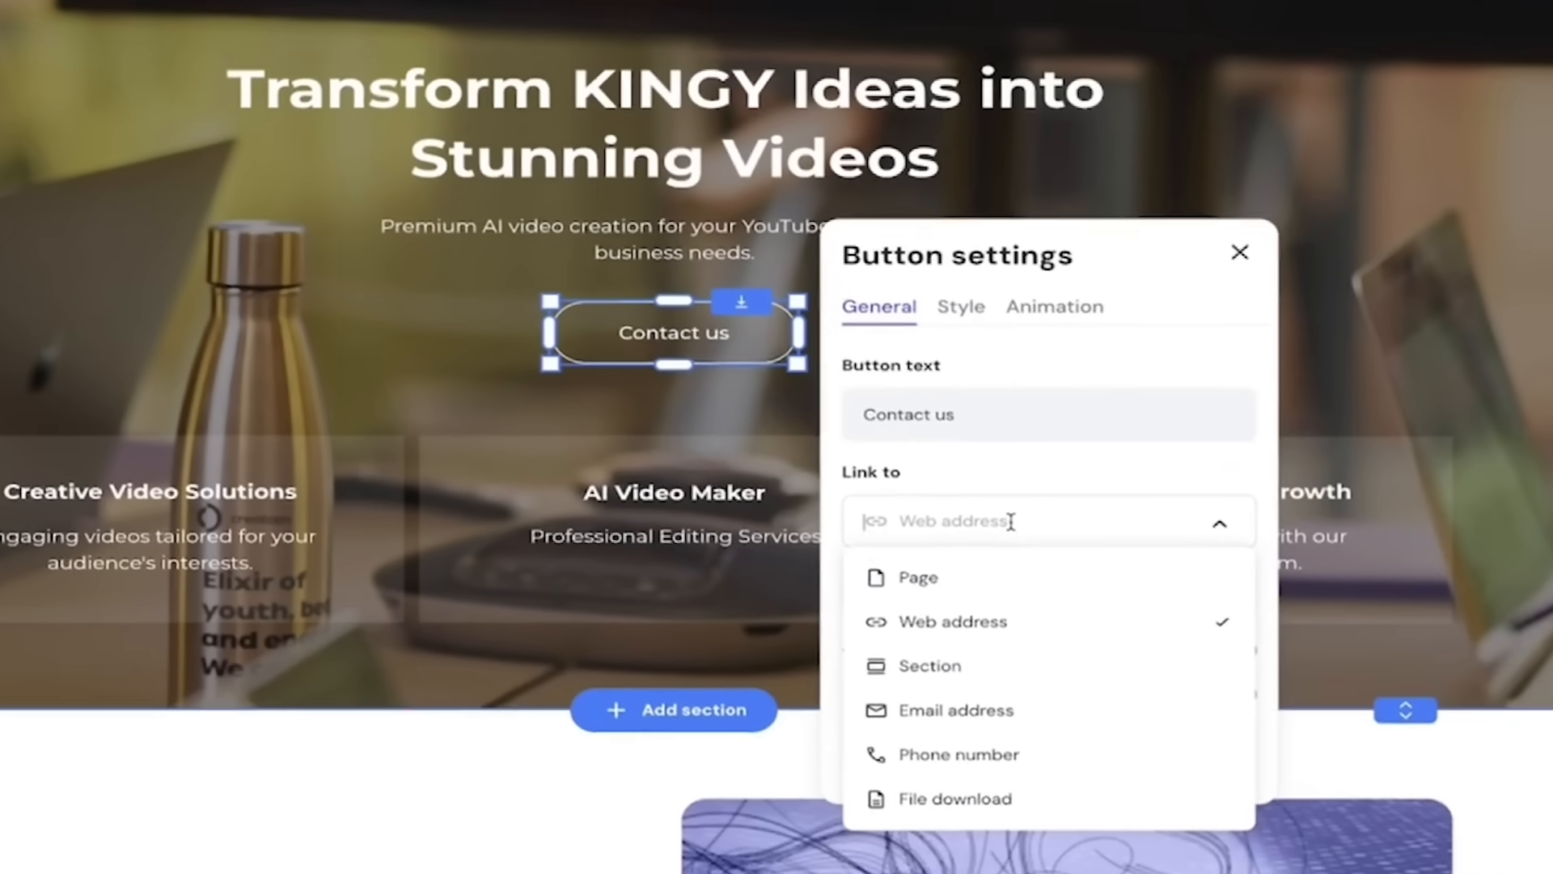
left_click(977, 576)
left_click(937, 595)
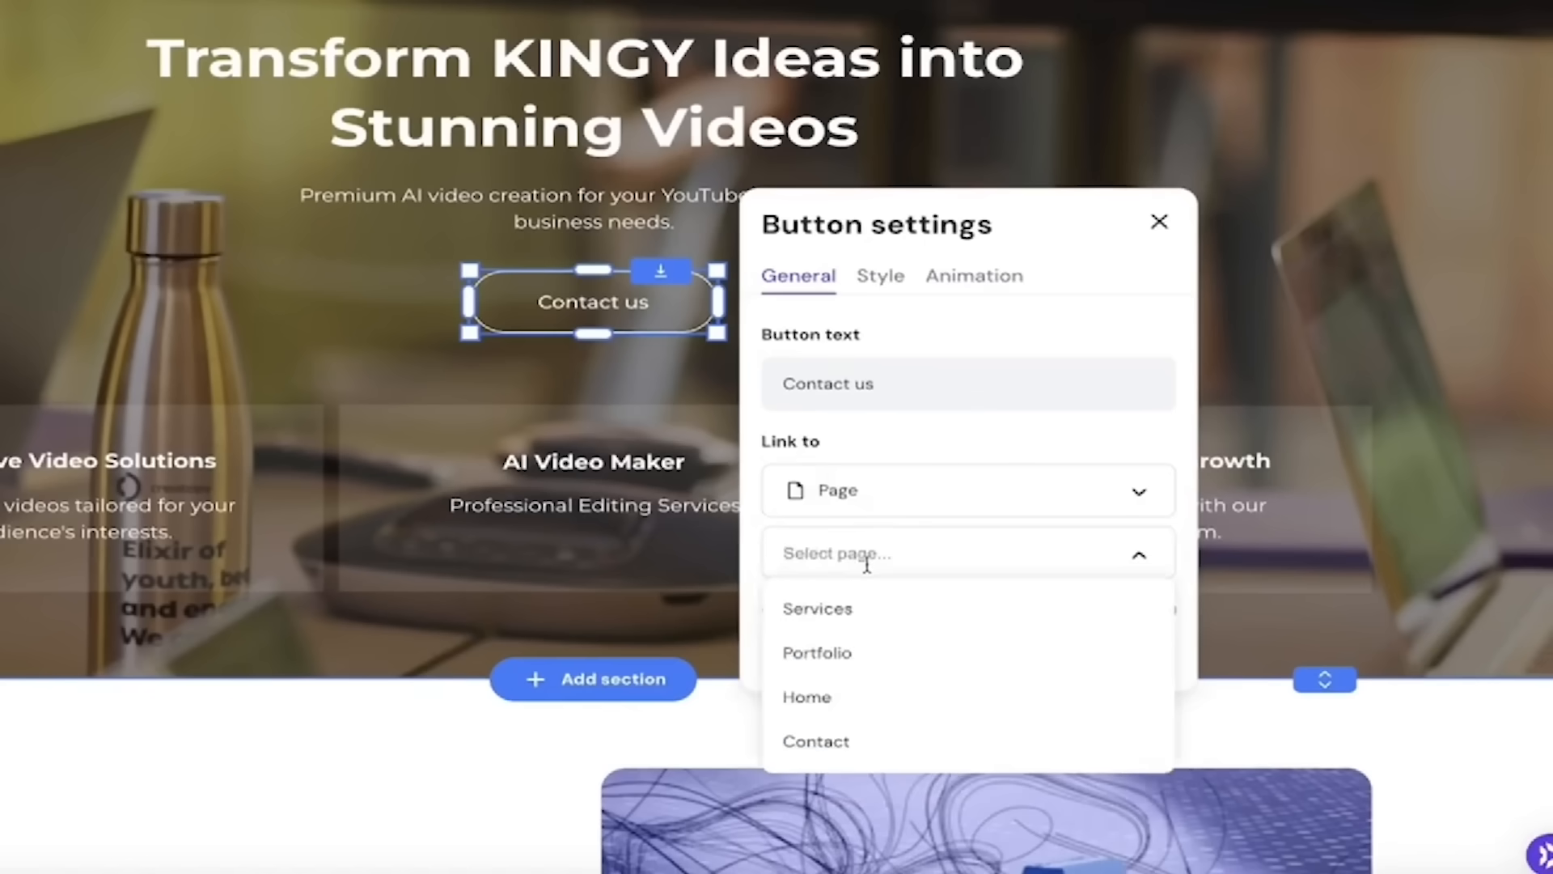
type("kingy.ai")
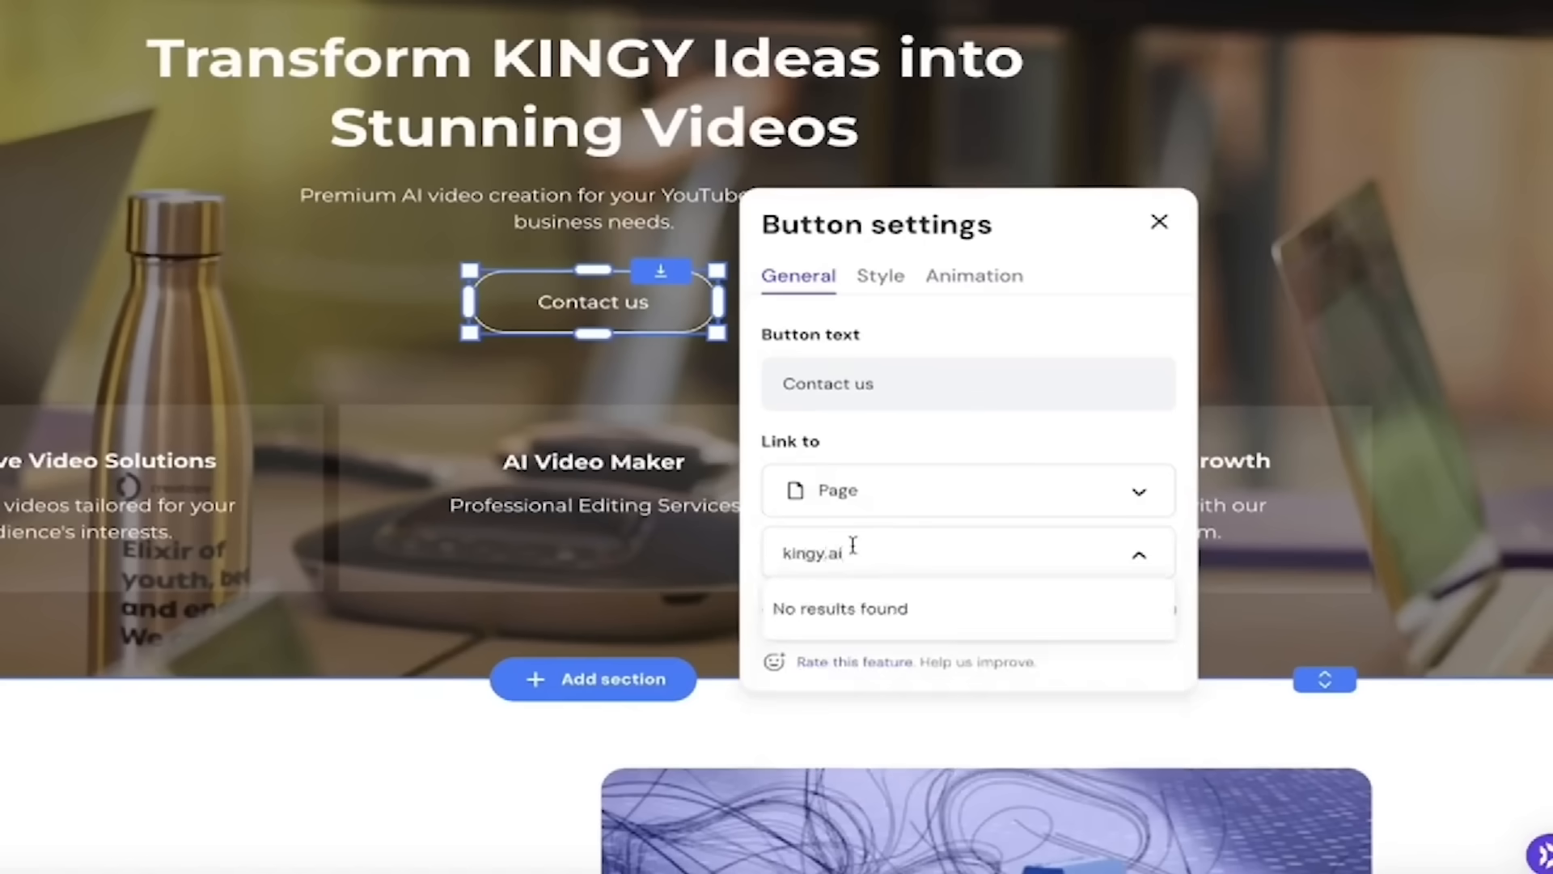
left_click(755, 536)
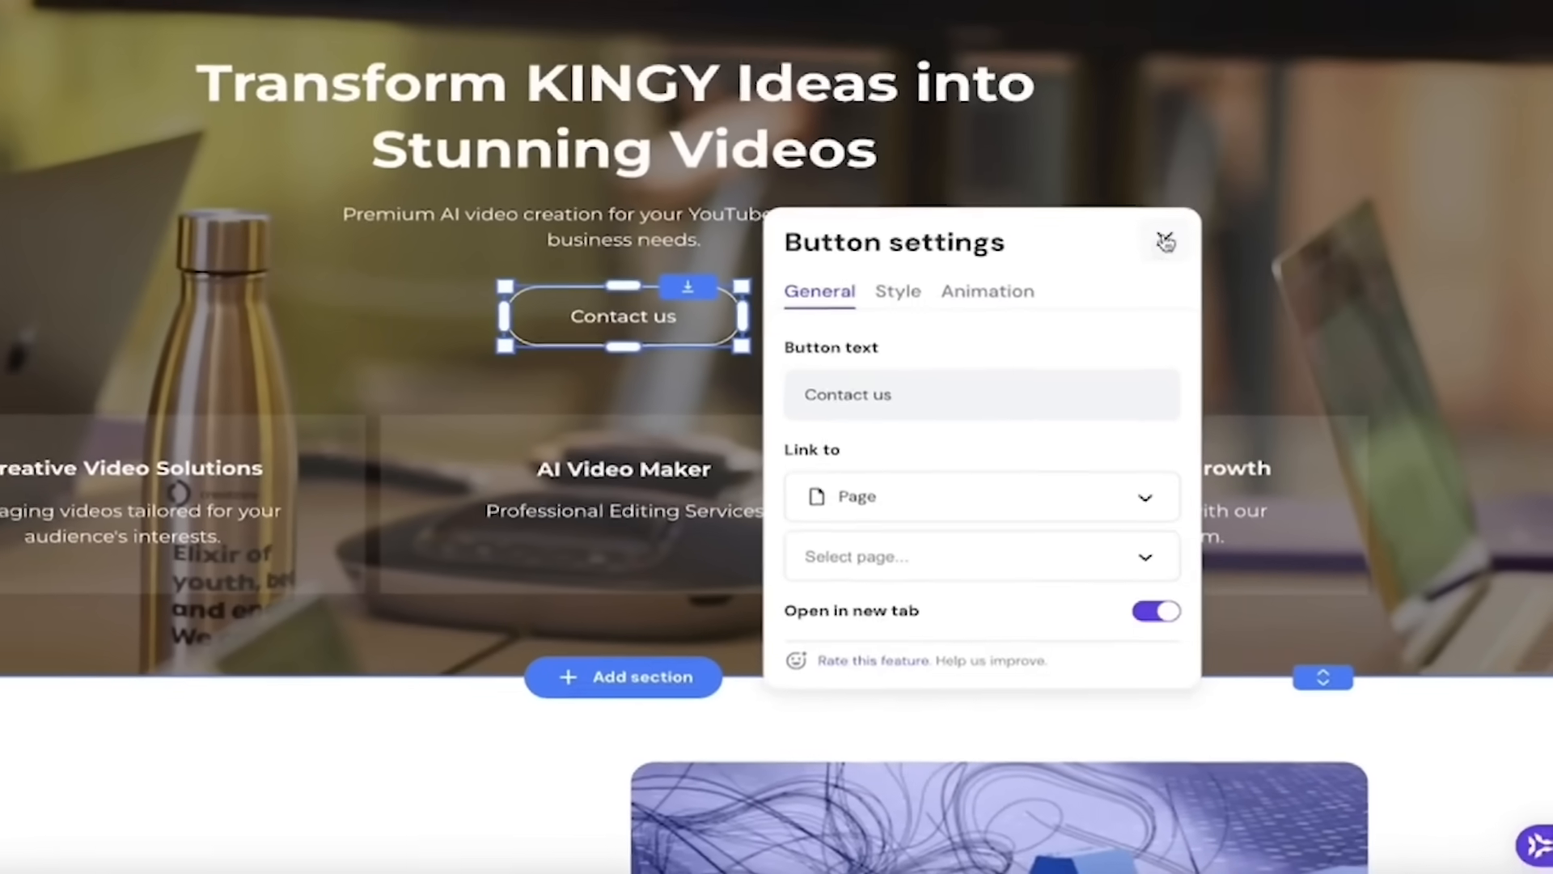
left_click(1159, 221)
left_click(1272, 111)
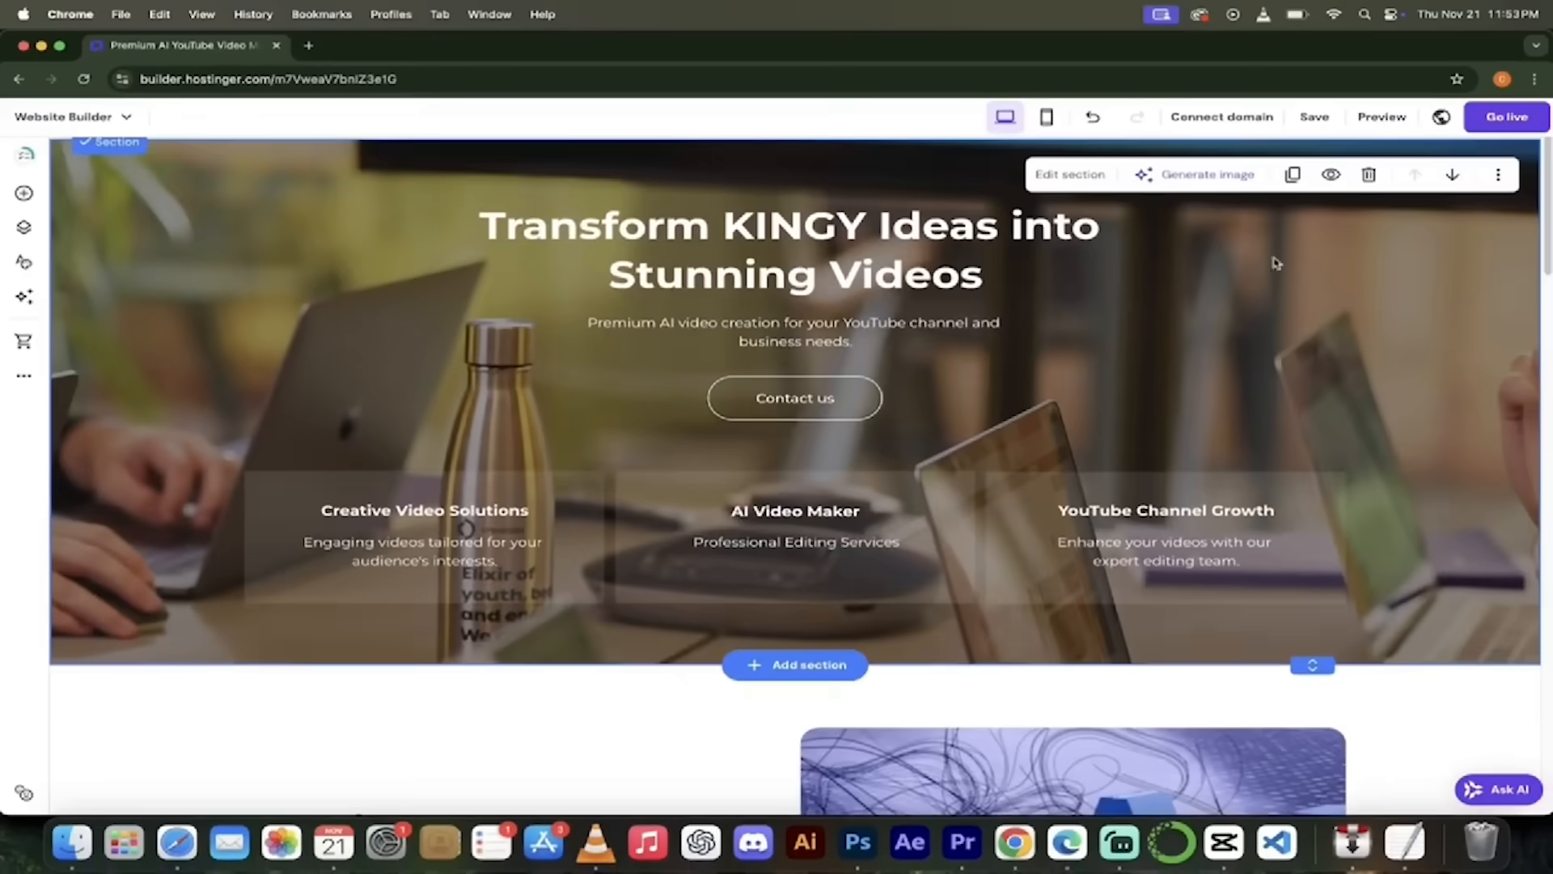
- Set the AI image's corner radius to about 168 px
scroll(738, 489, "down", 10)
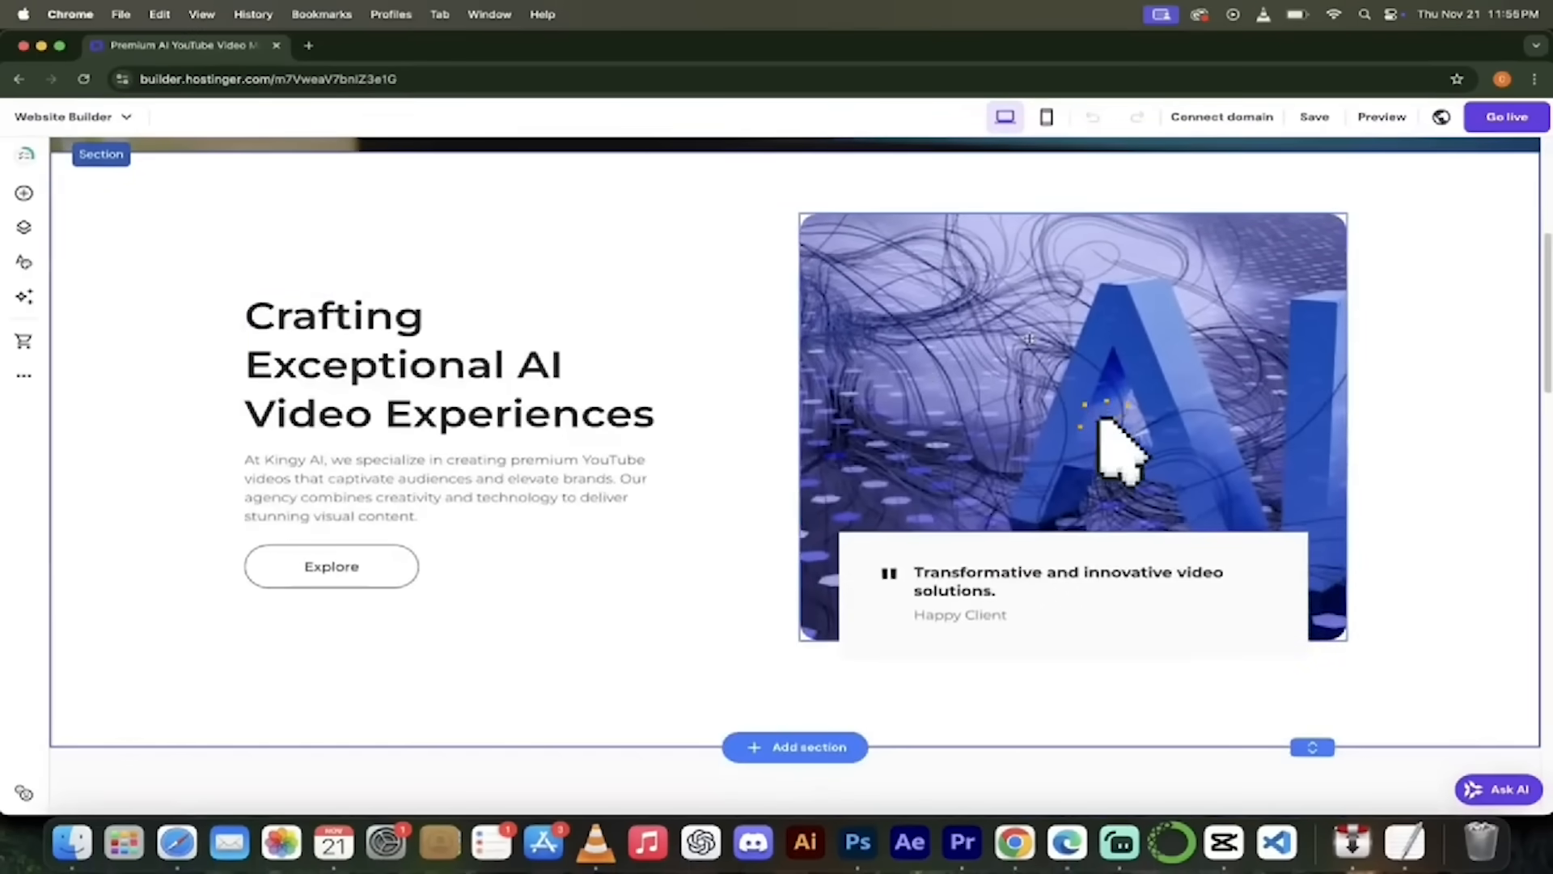
left_click(992, 372)
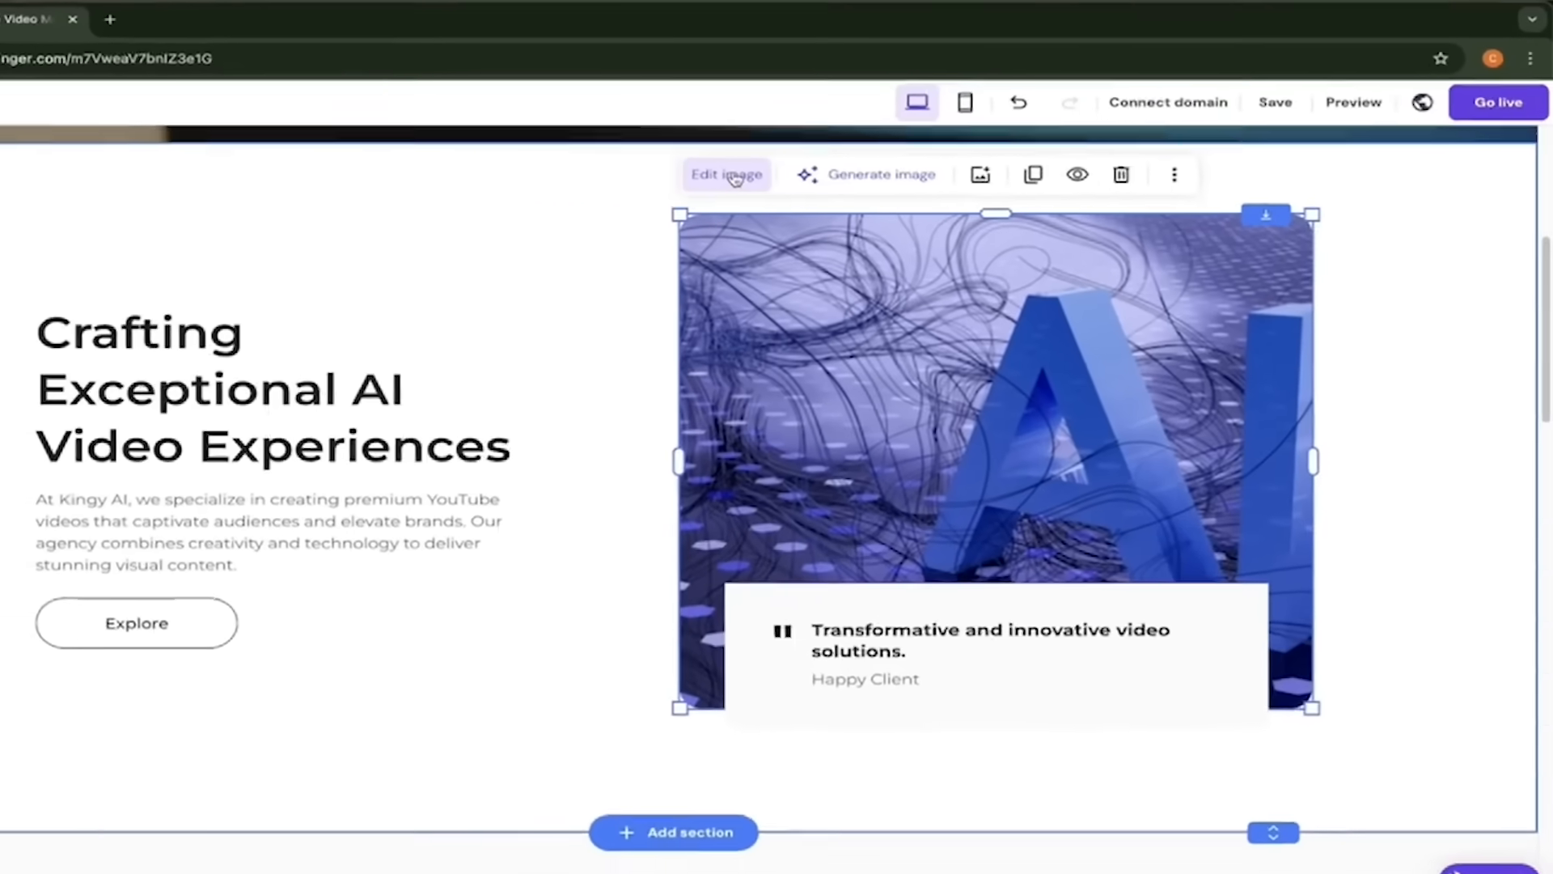
left_click(846, 179)
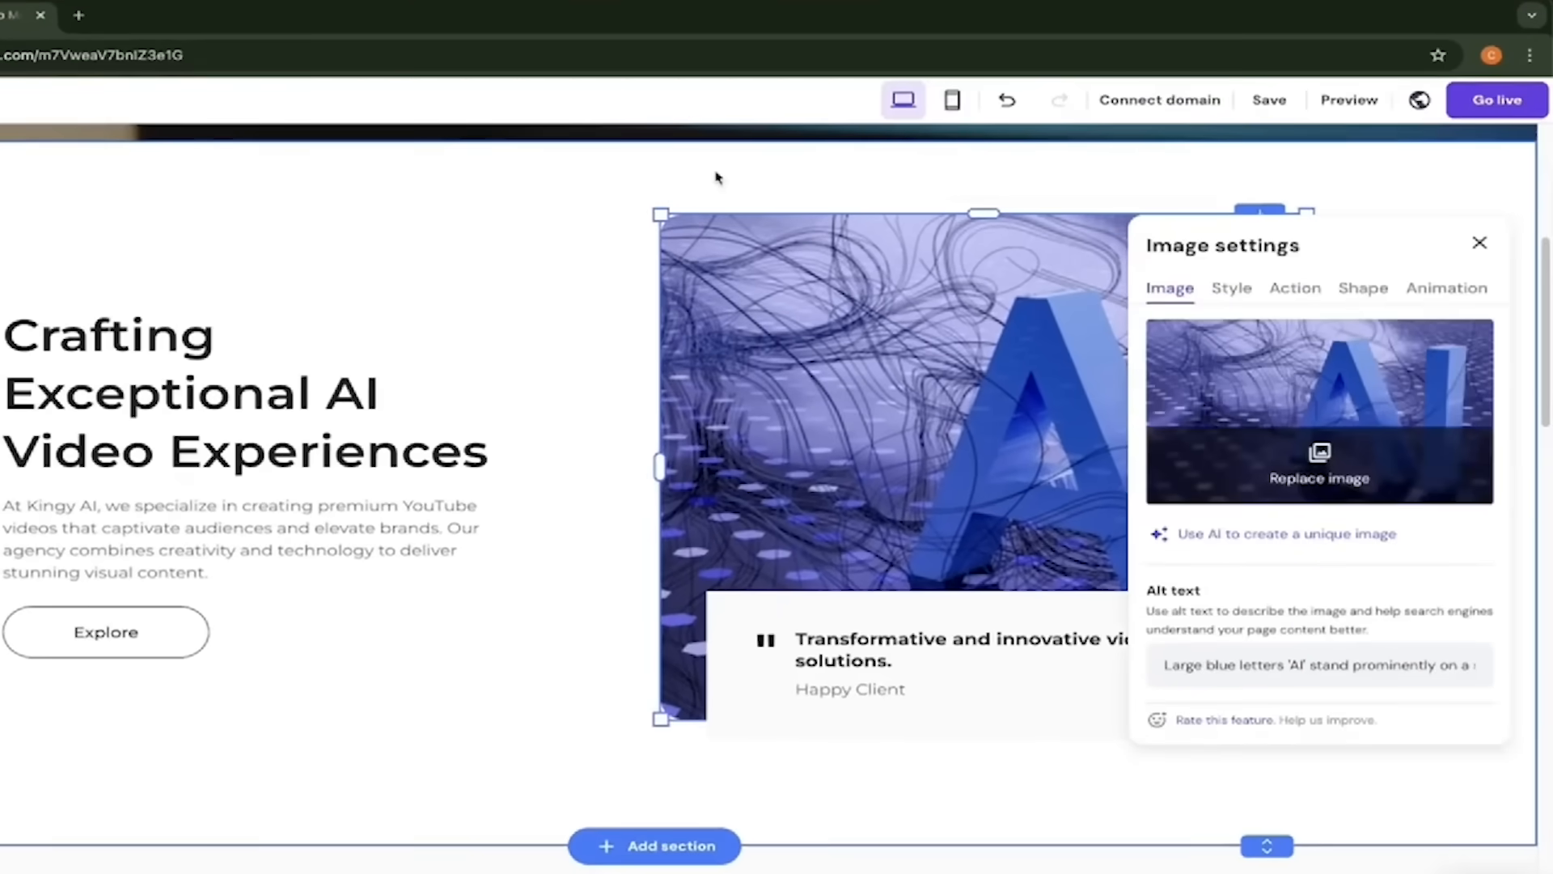
scroll(1266, 395, "down", 1)
scroll(1266, 395, "up", 1)
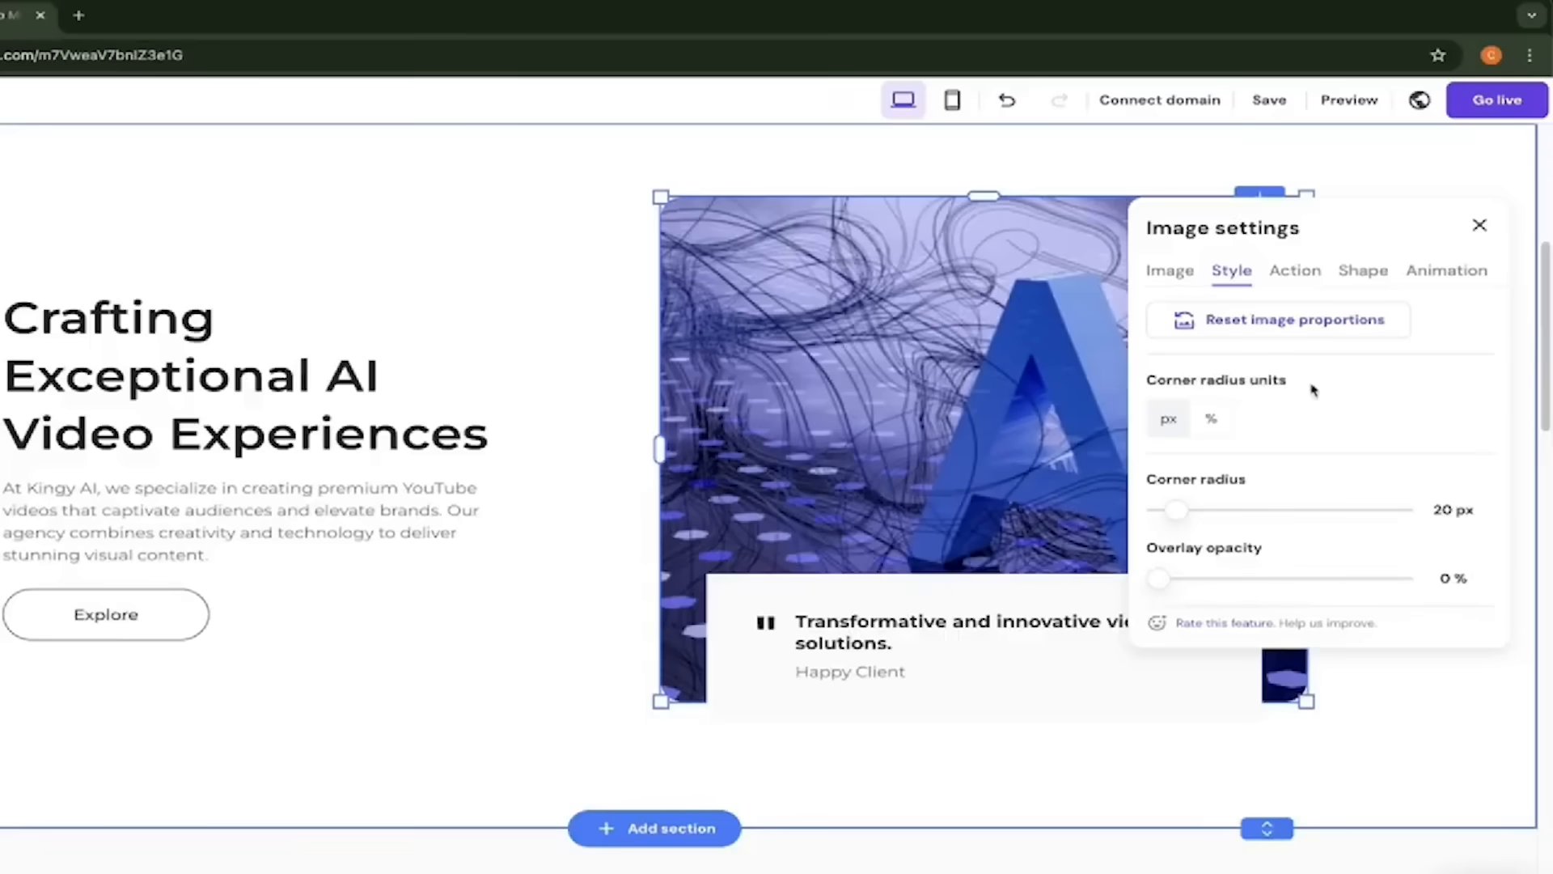
scroll(1310, 411, "down", 1)
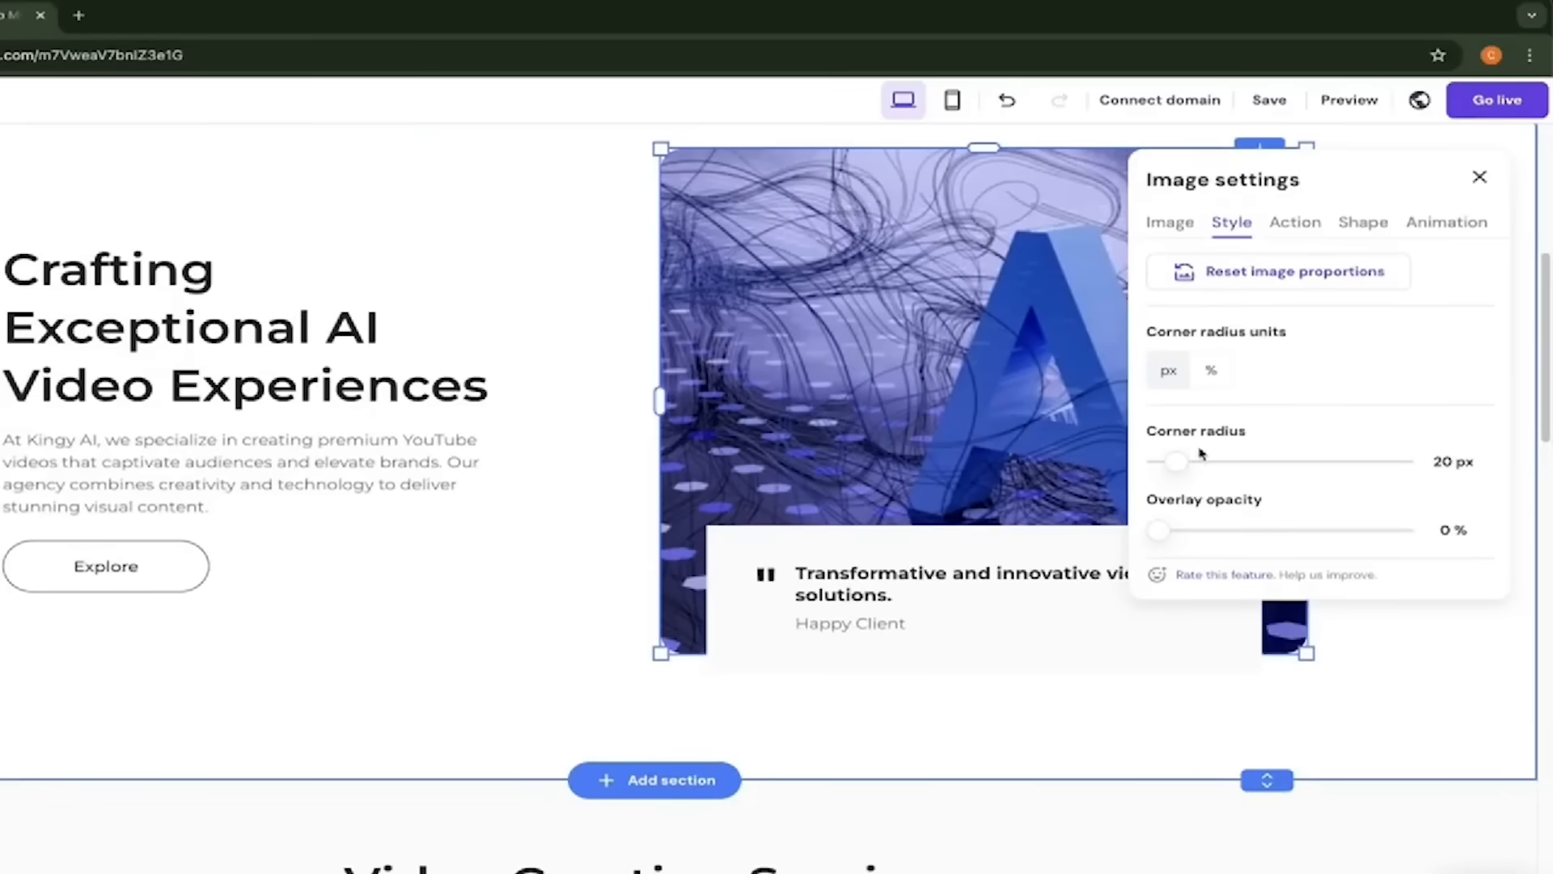
left_click_drag(1179, 461, 1315, 487)
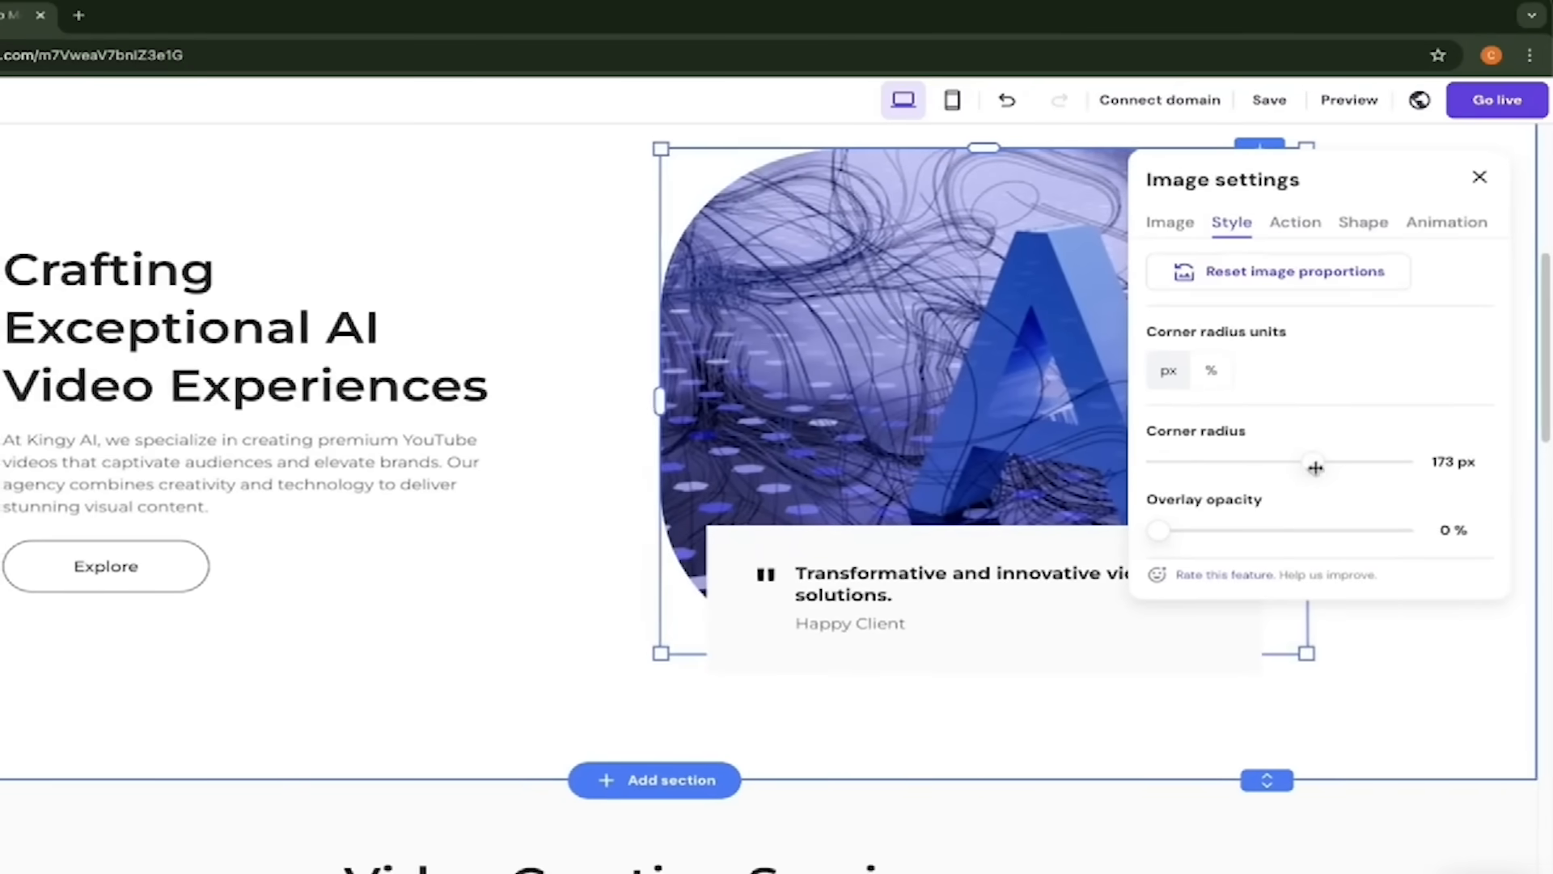
mouse_move(1314, 462)
left_mouse_down()
mouse_move(1245, 462)
mouse_move(1308, 461)
left_mouse_up()
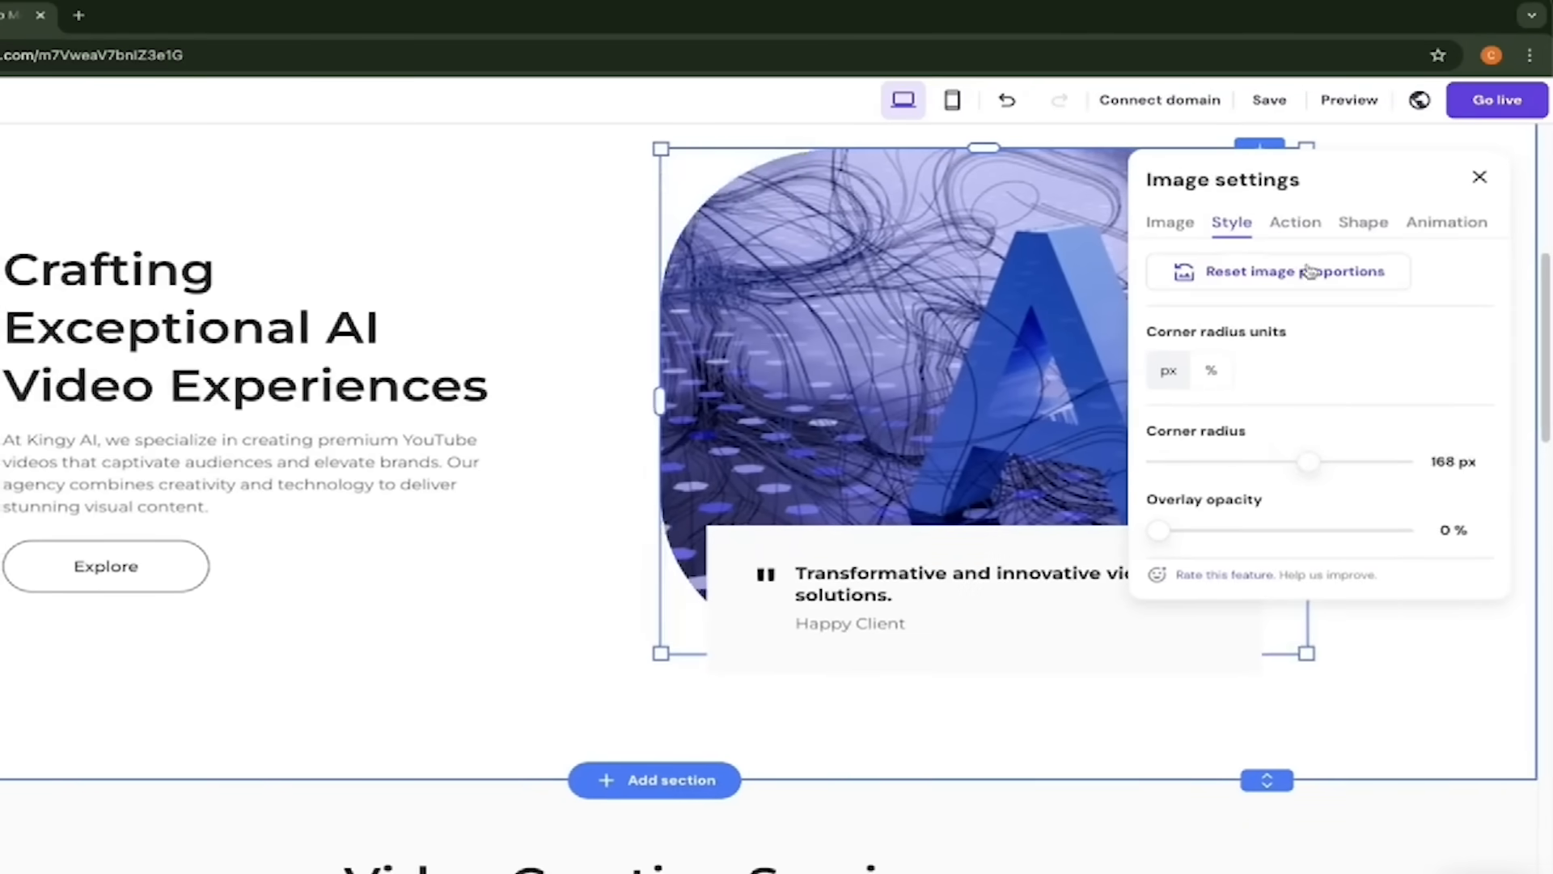
- Make clicking the AI image open a link
left_click(1294, 221)
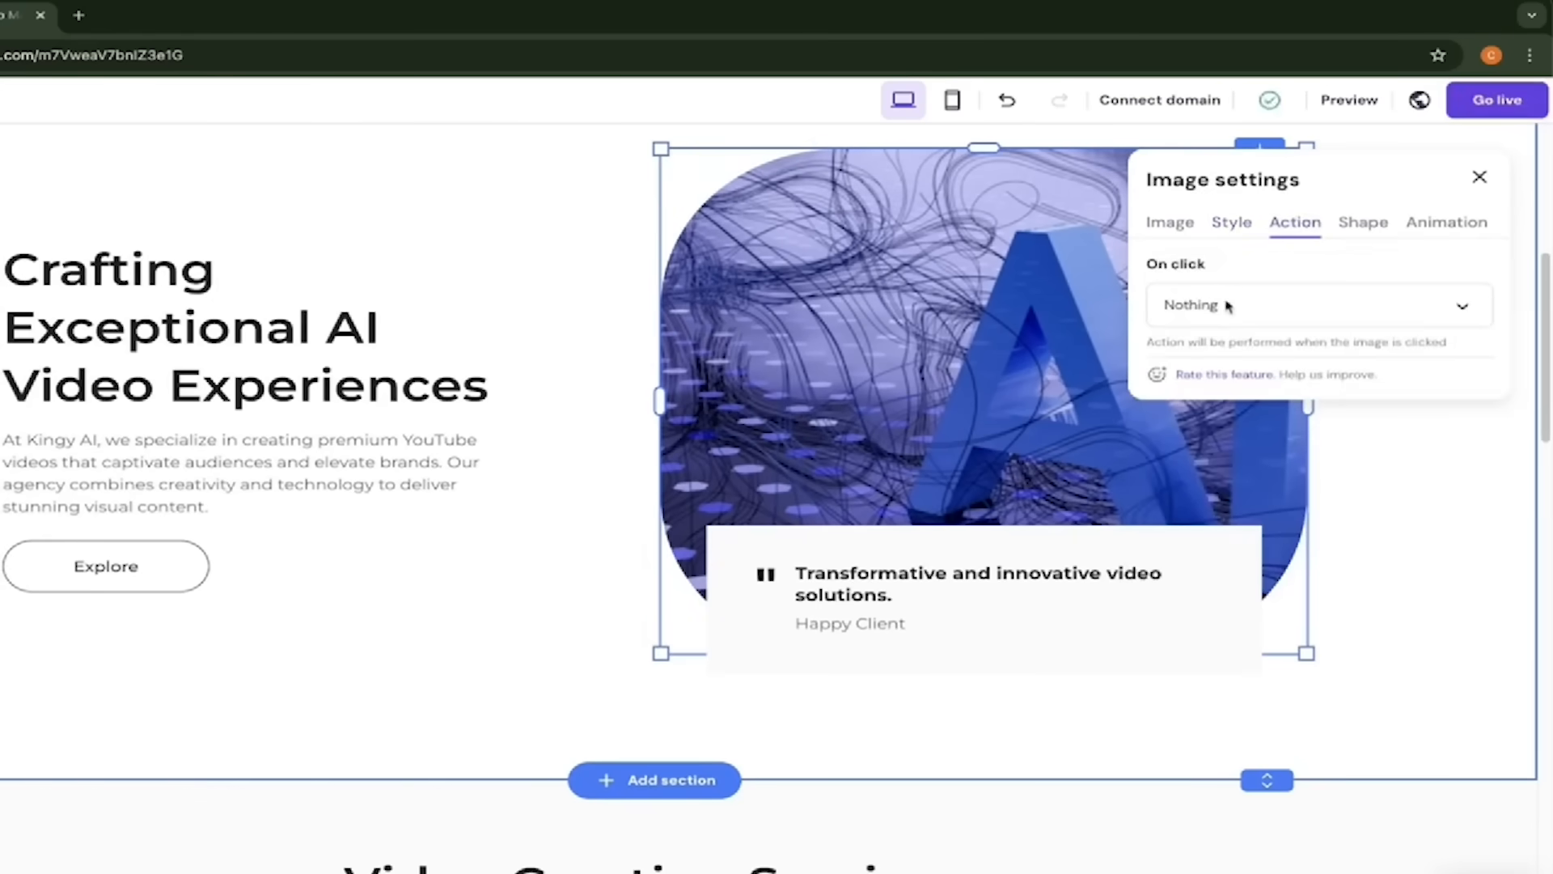
left_click(1463, 310)
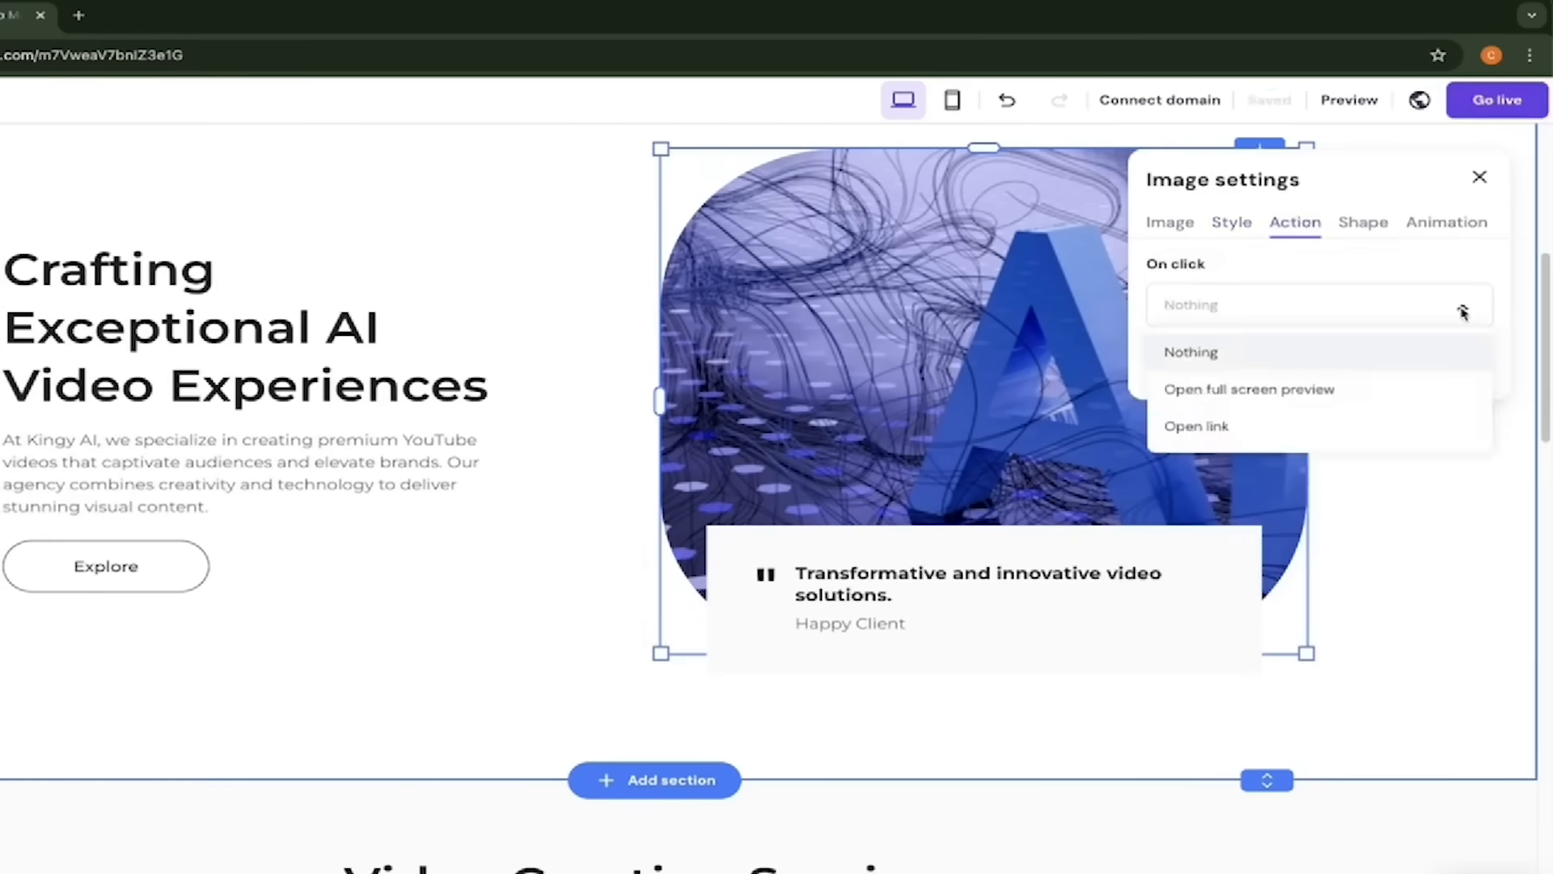
left_click(1246, 436)
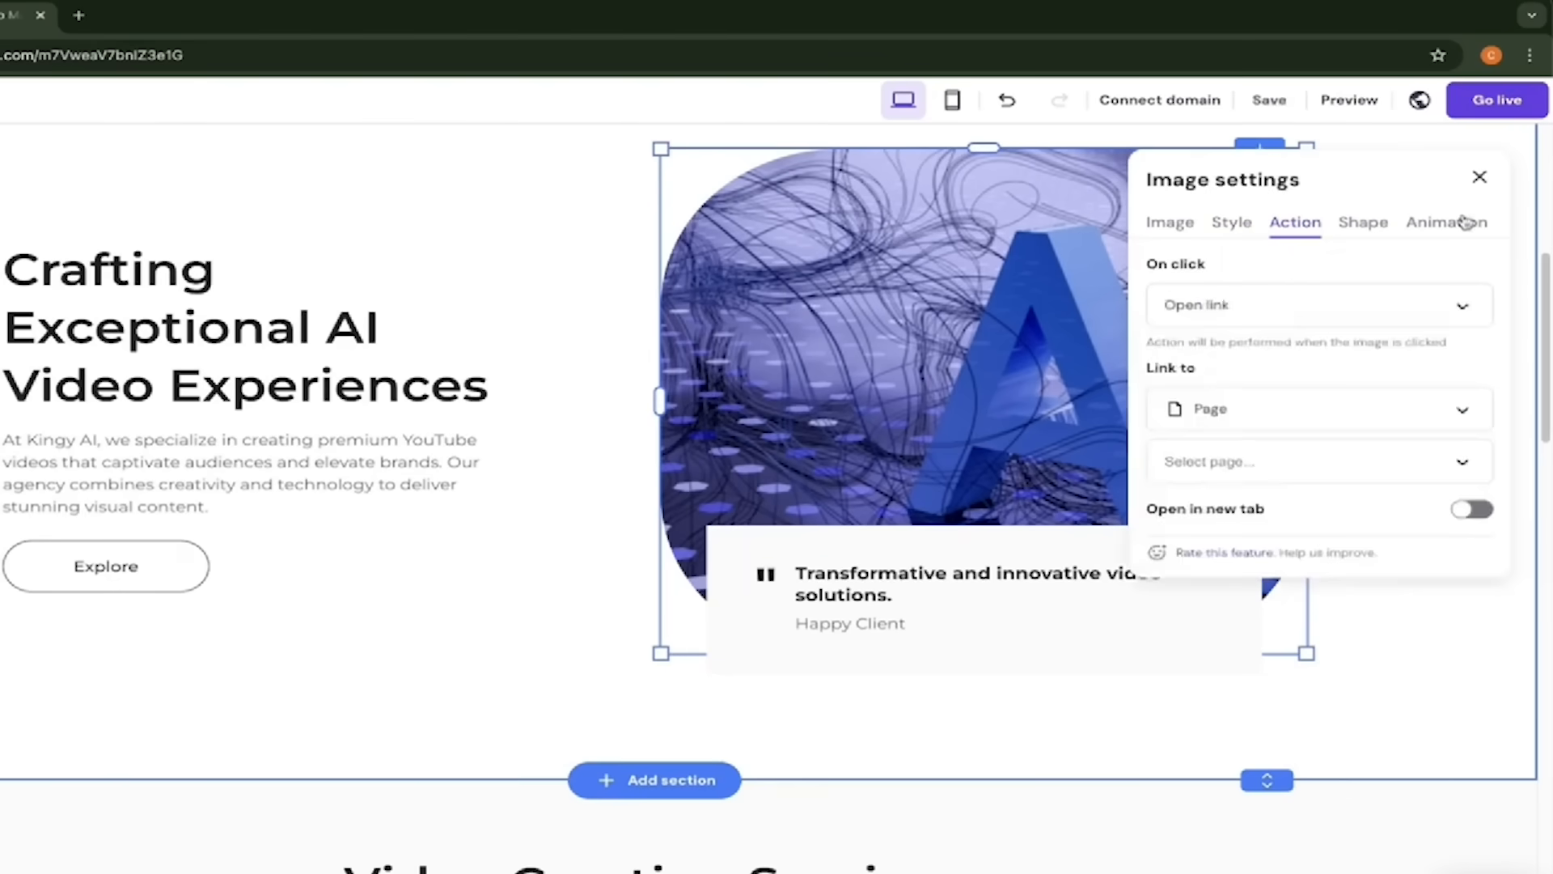
left_click(1486, 183)
scroll(1016, 301, "down", 2)
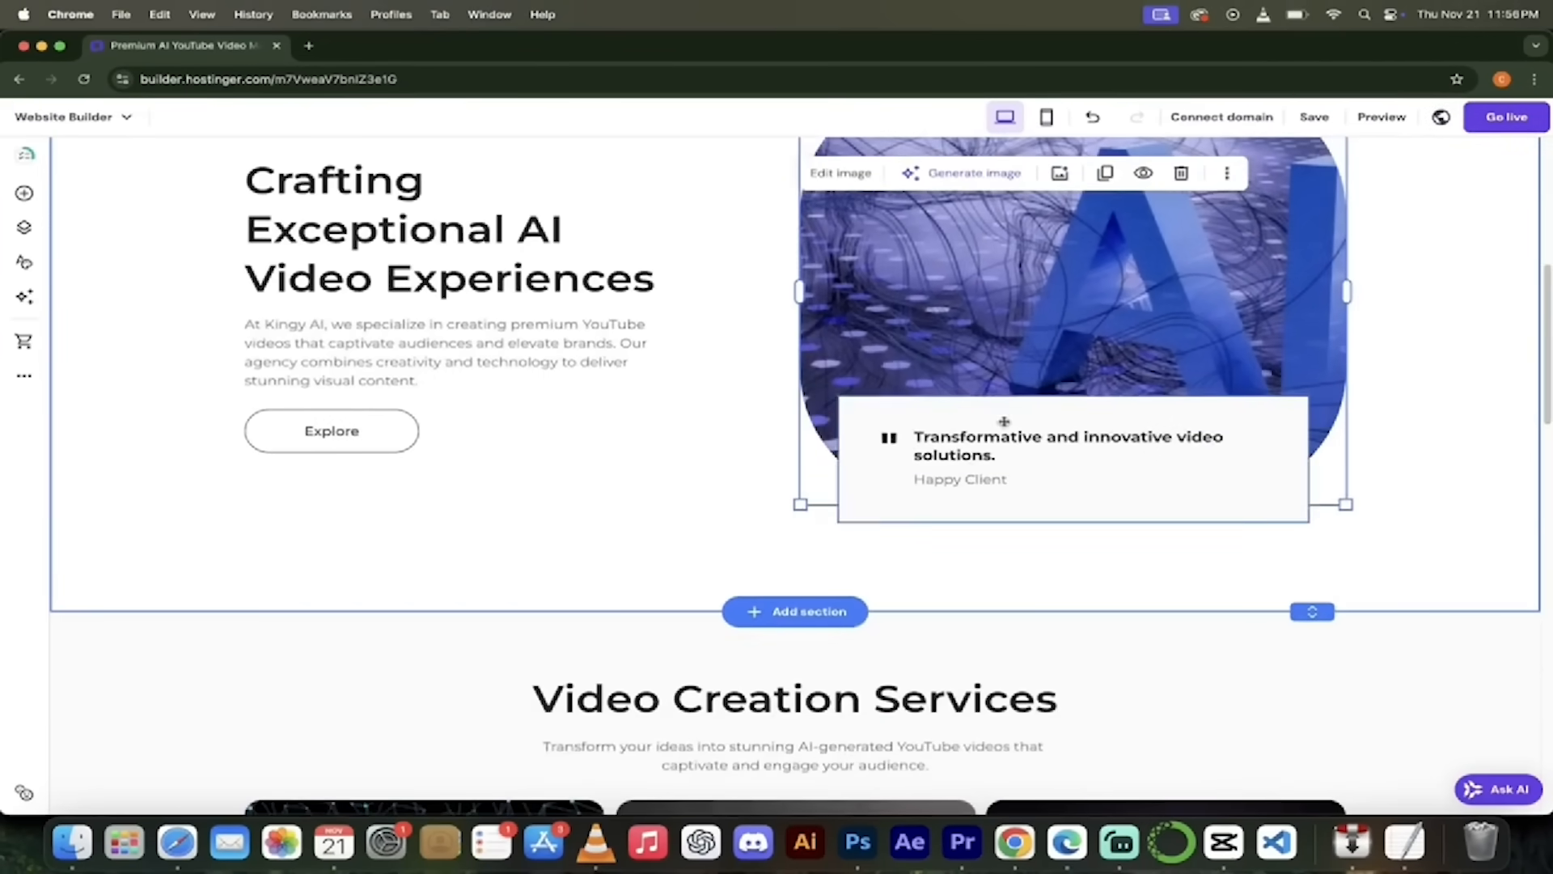
- Change the testimonial's 'Happy Client' caption to the client's full name
scroll(1001, 478, "down", 2)
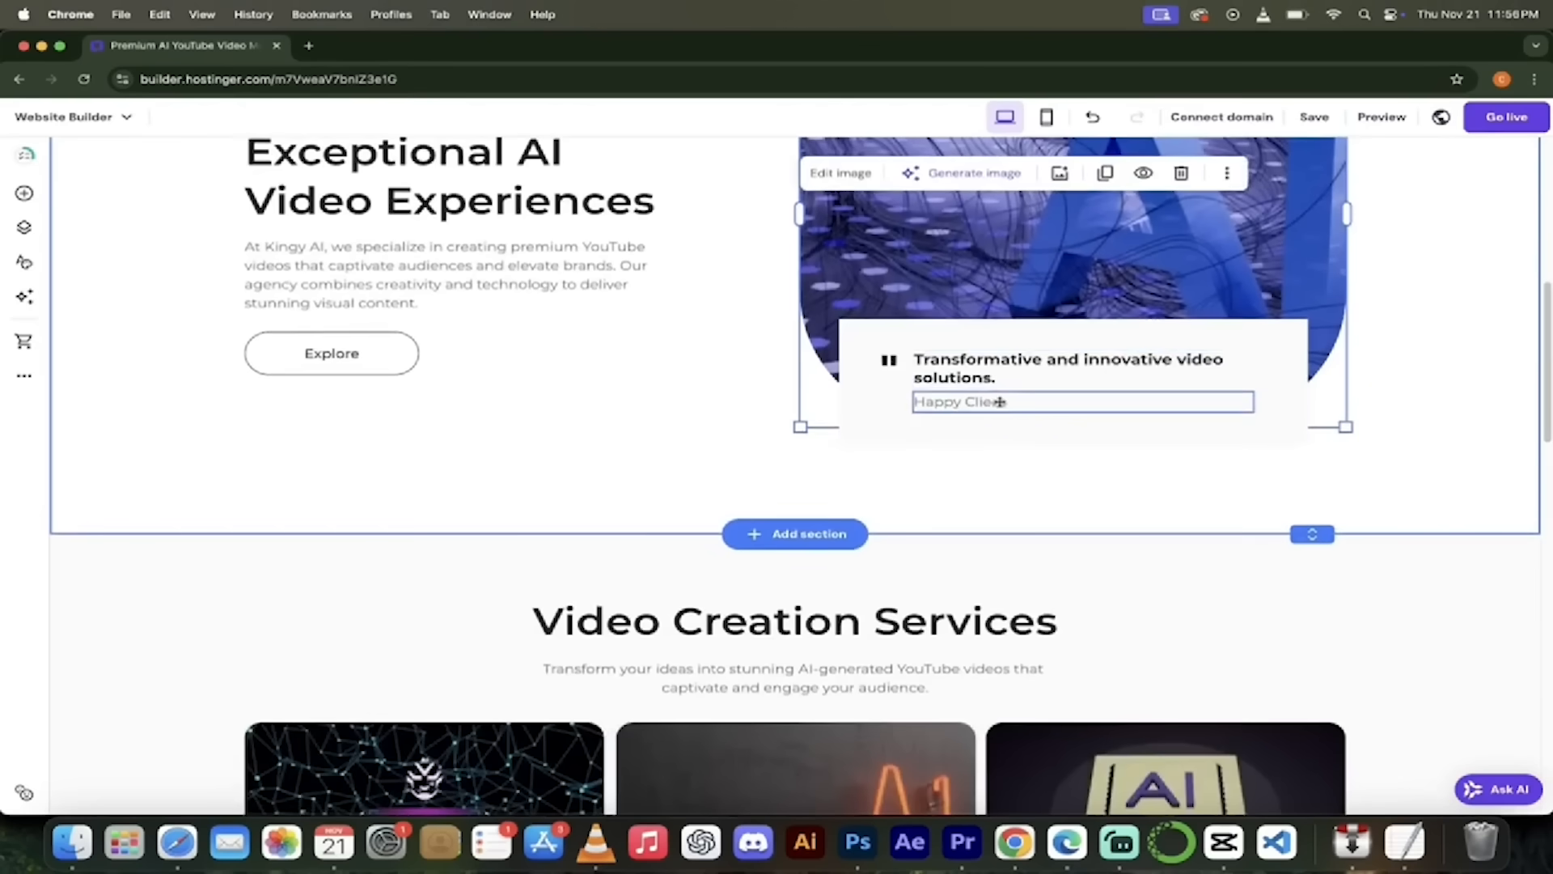
left_click(1009, 402)
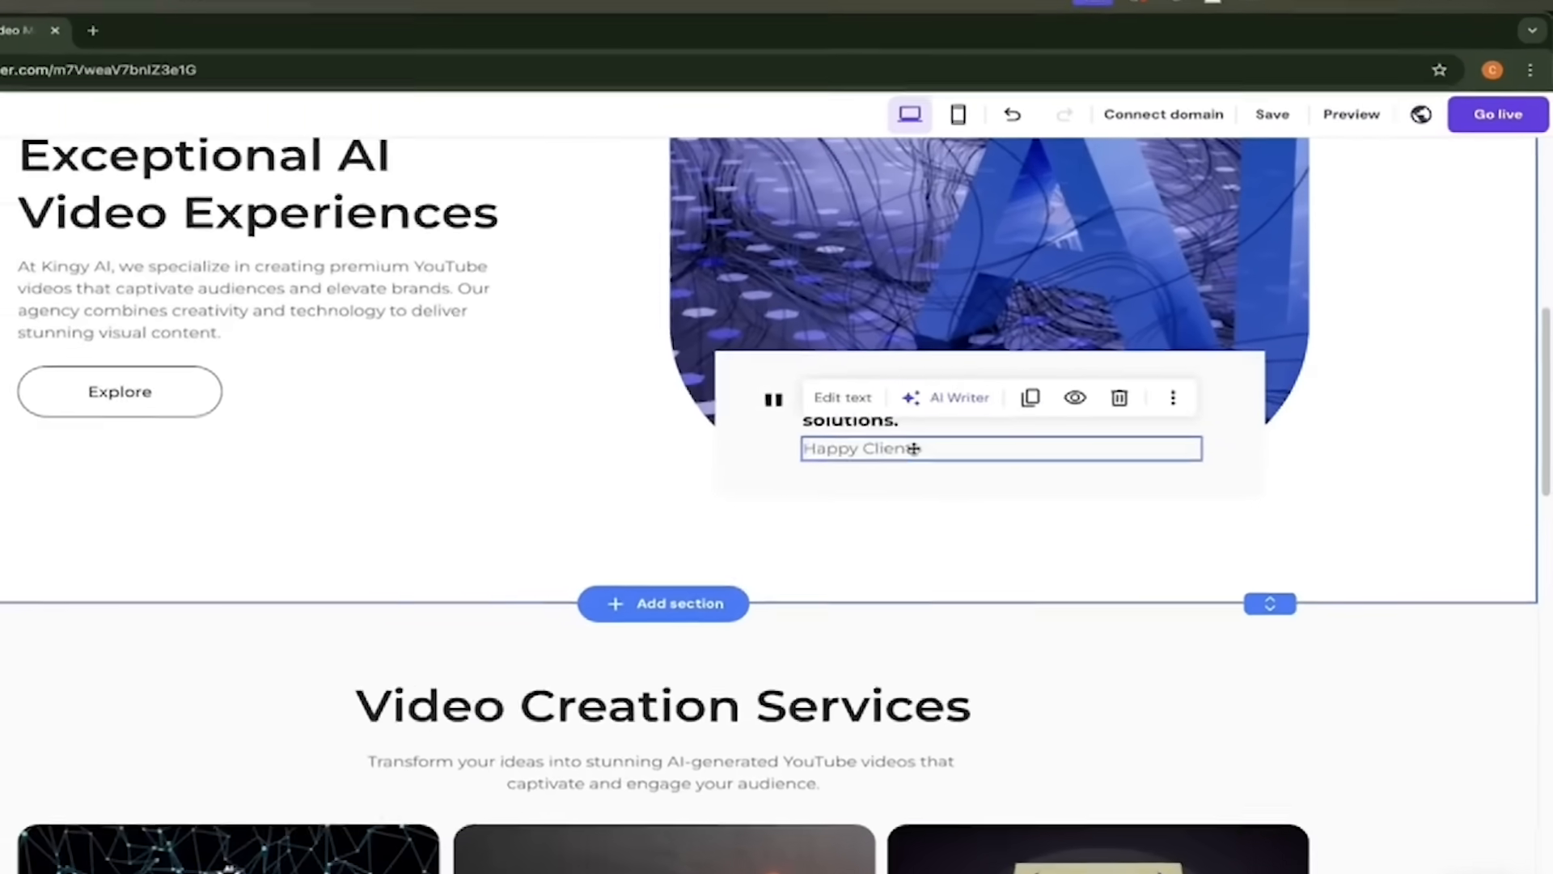
left_click(1009, 403)
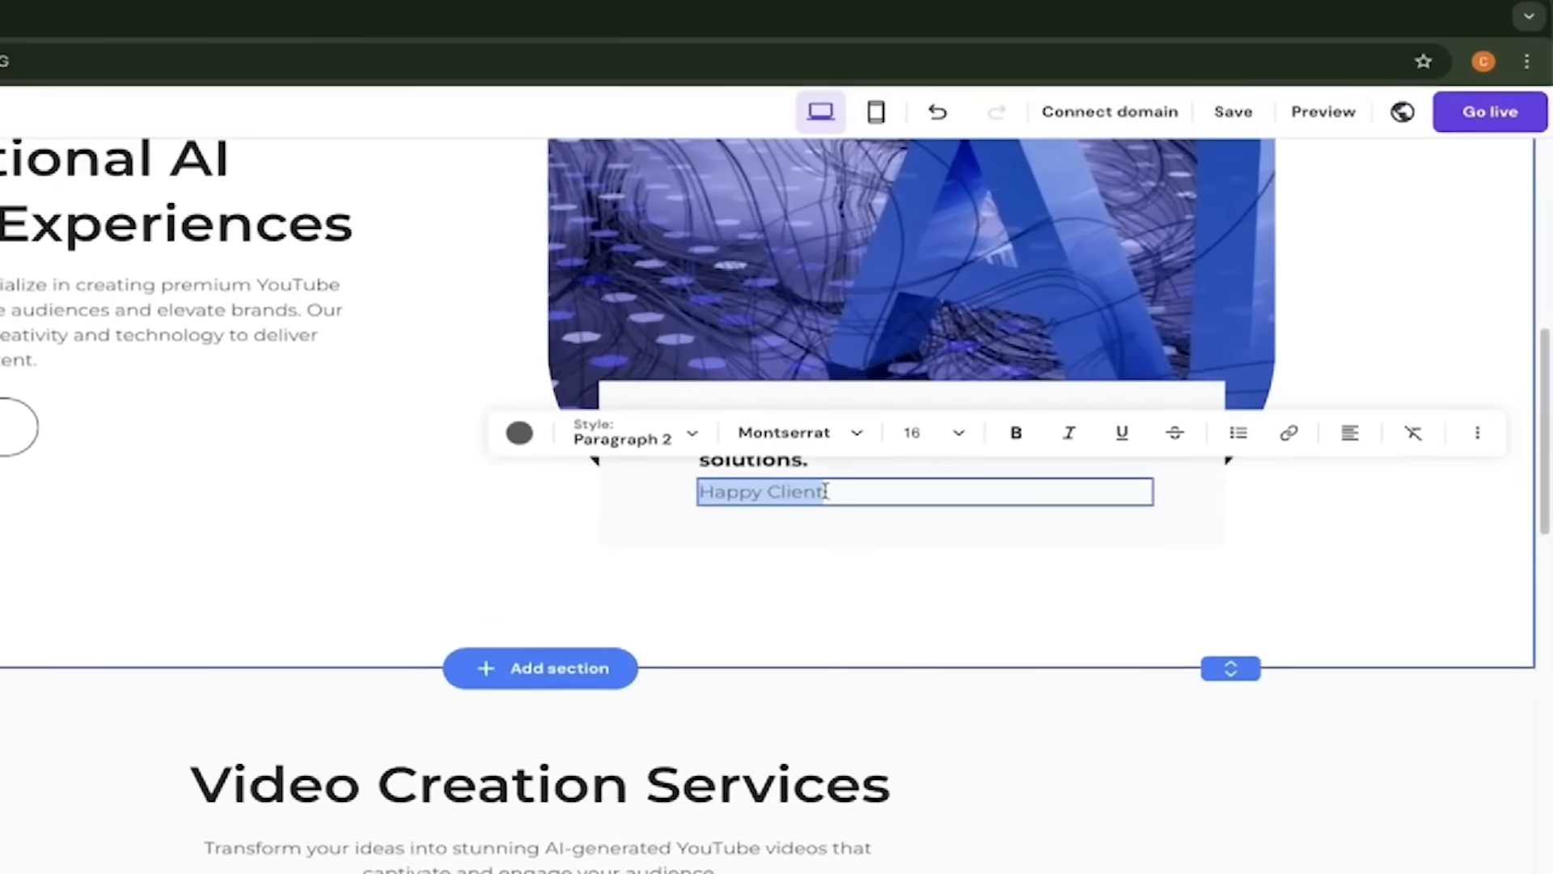
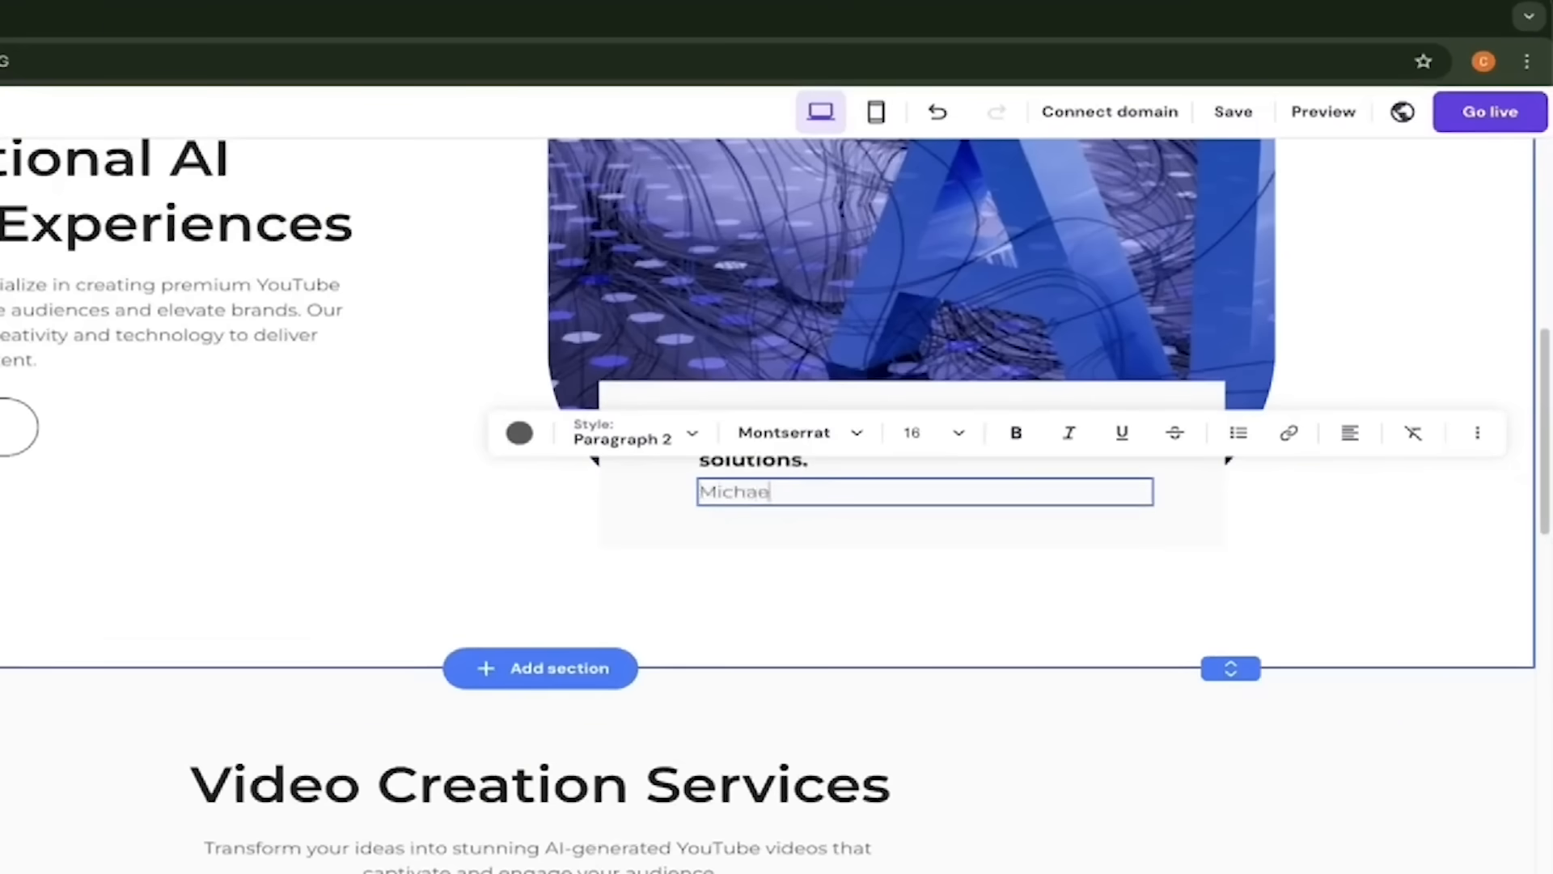
left_click(490, 576)
scroll(545, 495, "down", 5)
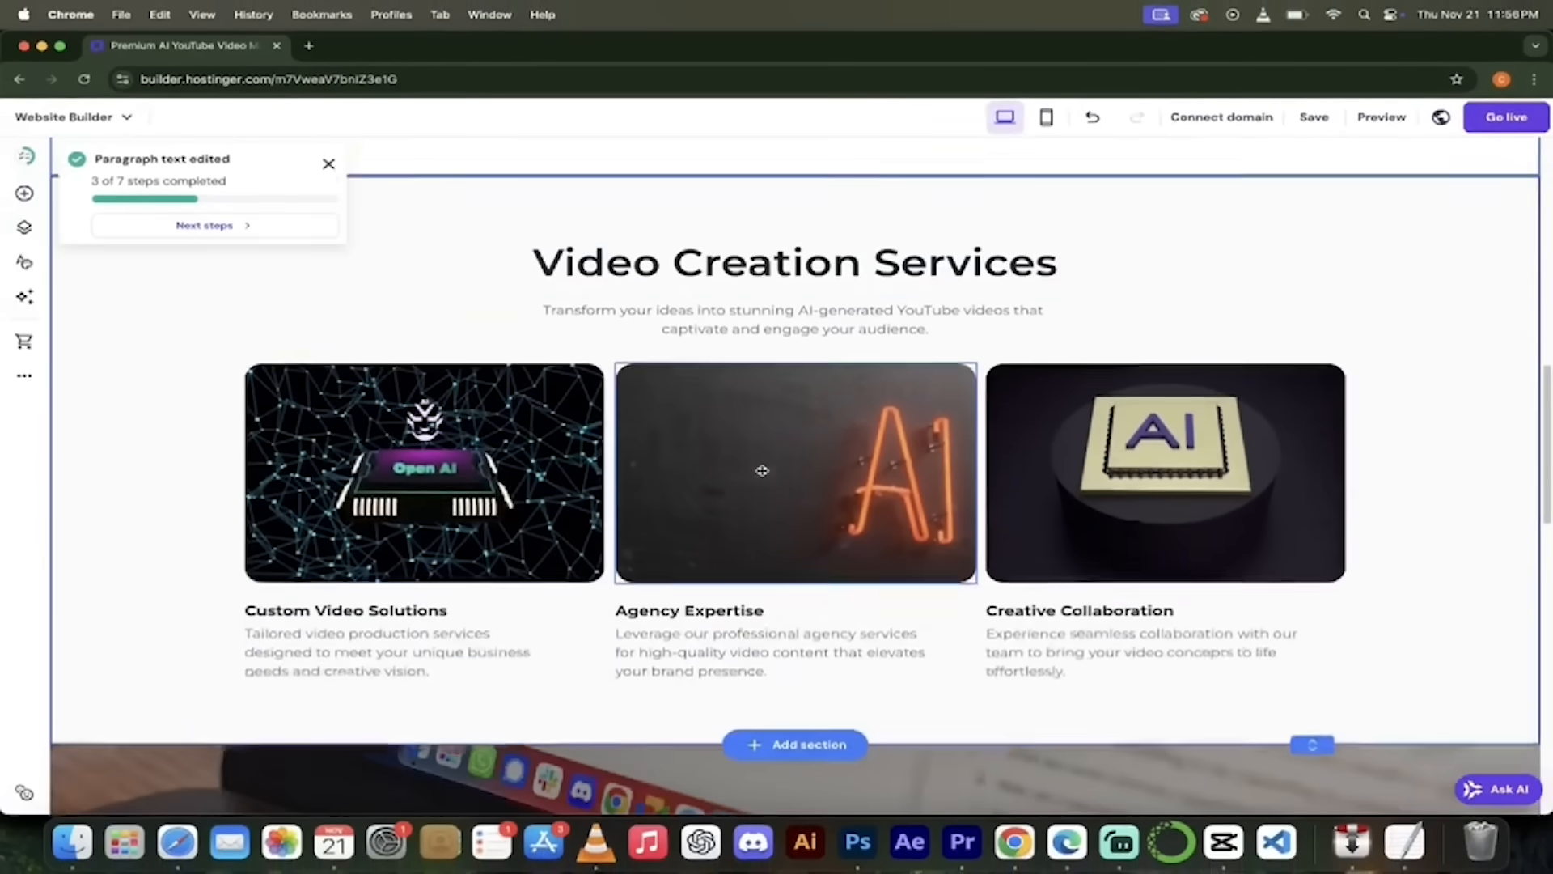
left_click(511, 430)
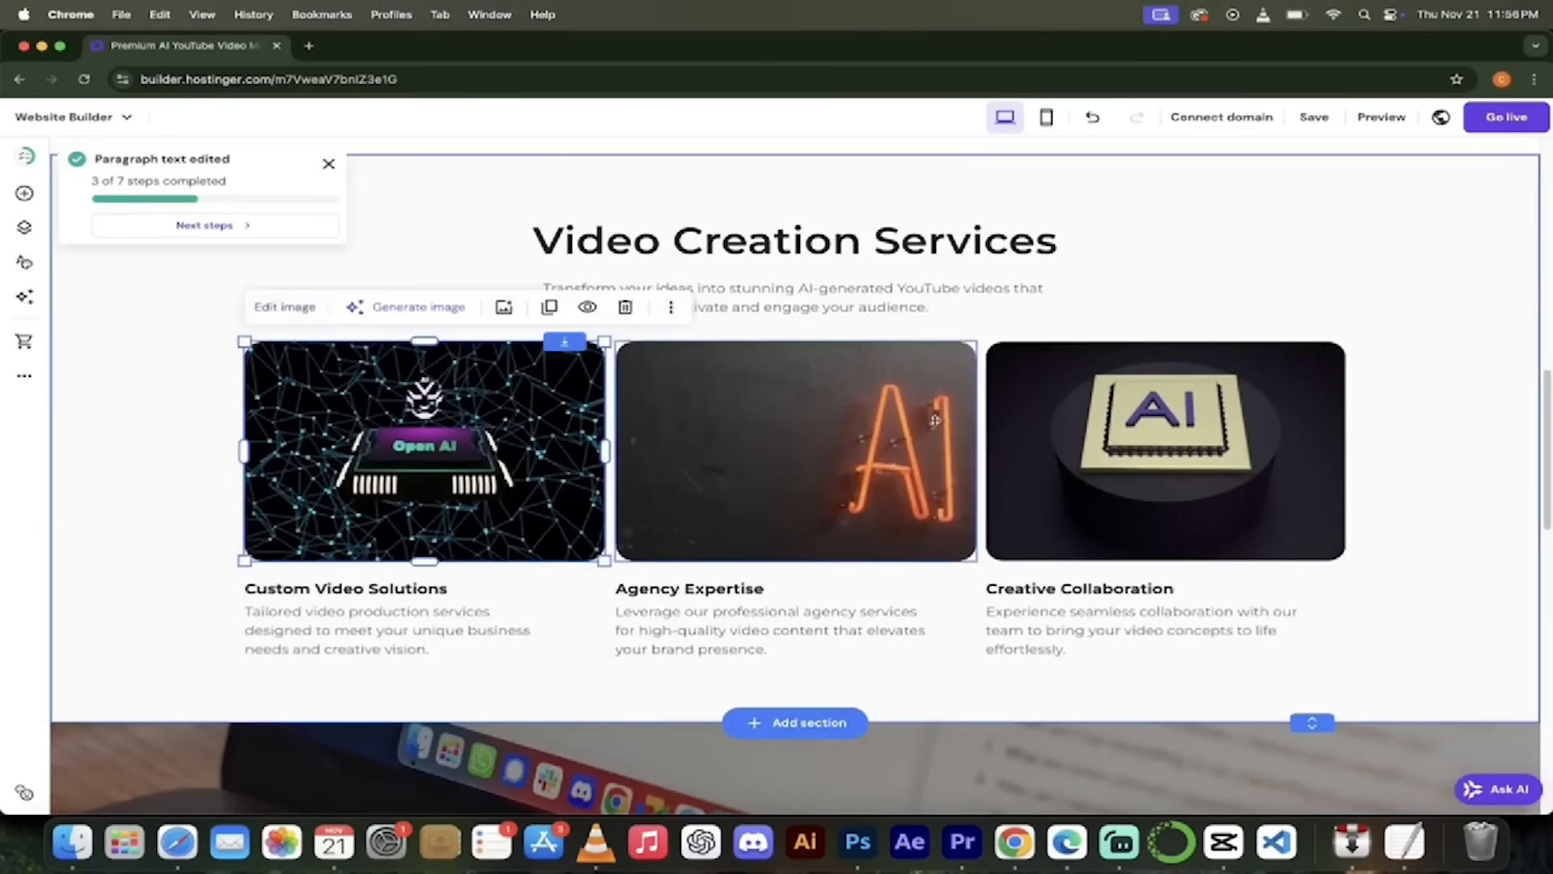
- Scroll the Kingy AI page down to the footer and back, then save all edits
scroll(979, 436, "down", 4)
scroll(979, 436, "down", 2)
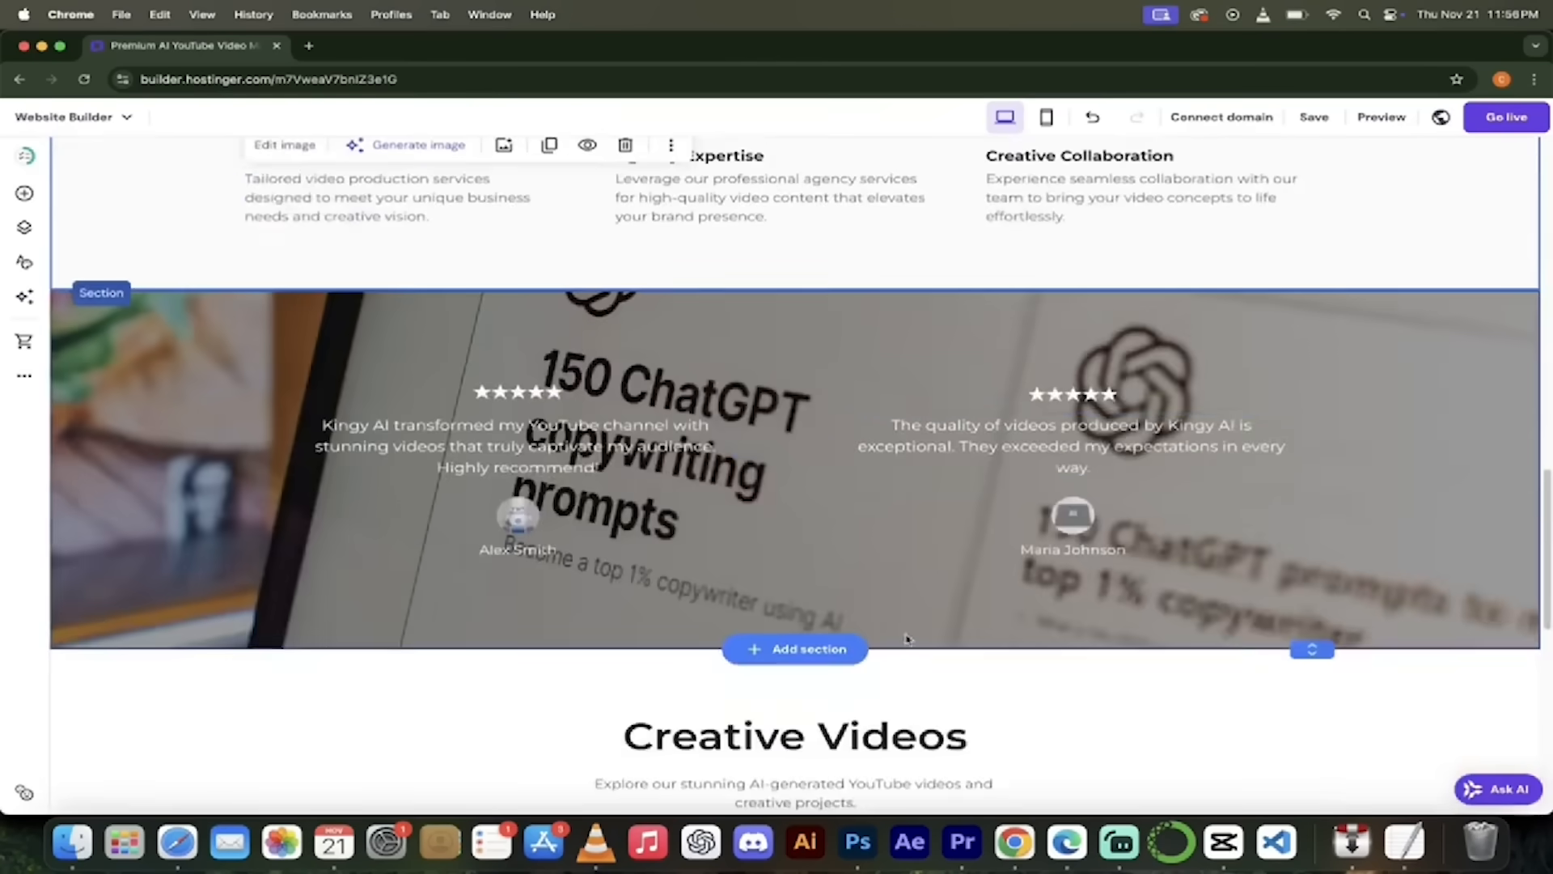
scroll(907, 636, "down", 4)
scroll(906, 635, "down", 3)
scroll(906, 635, "up", 20)
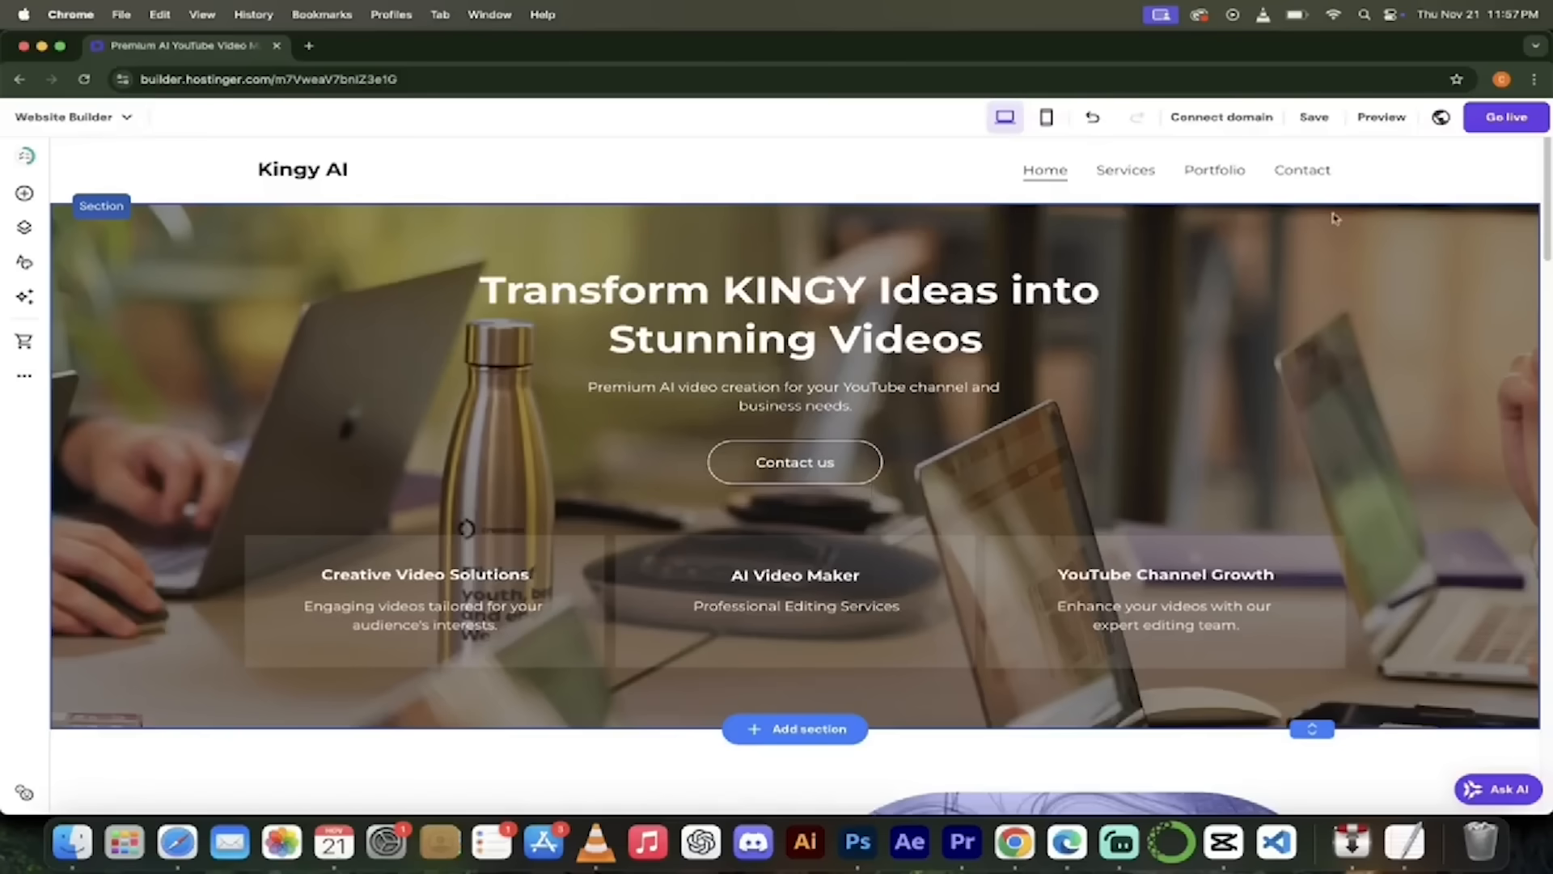
left_click(1312, 120)
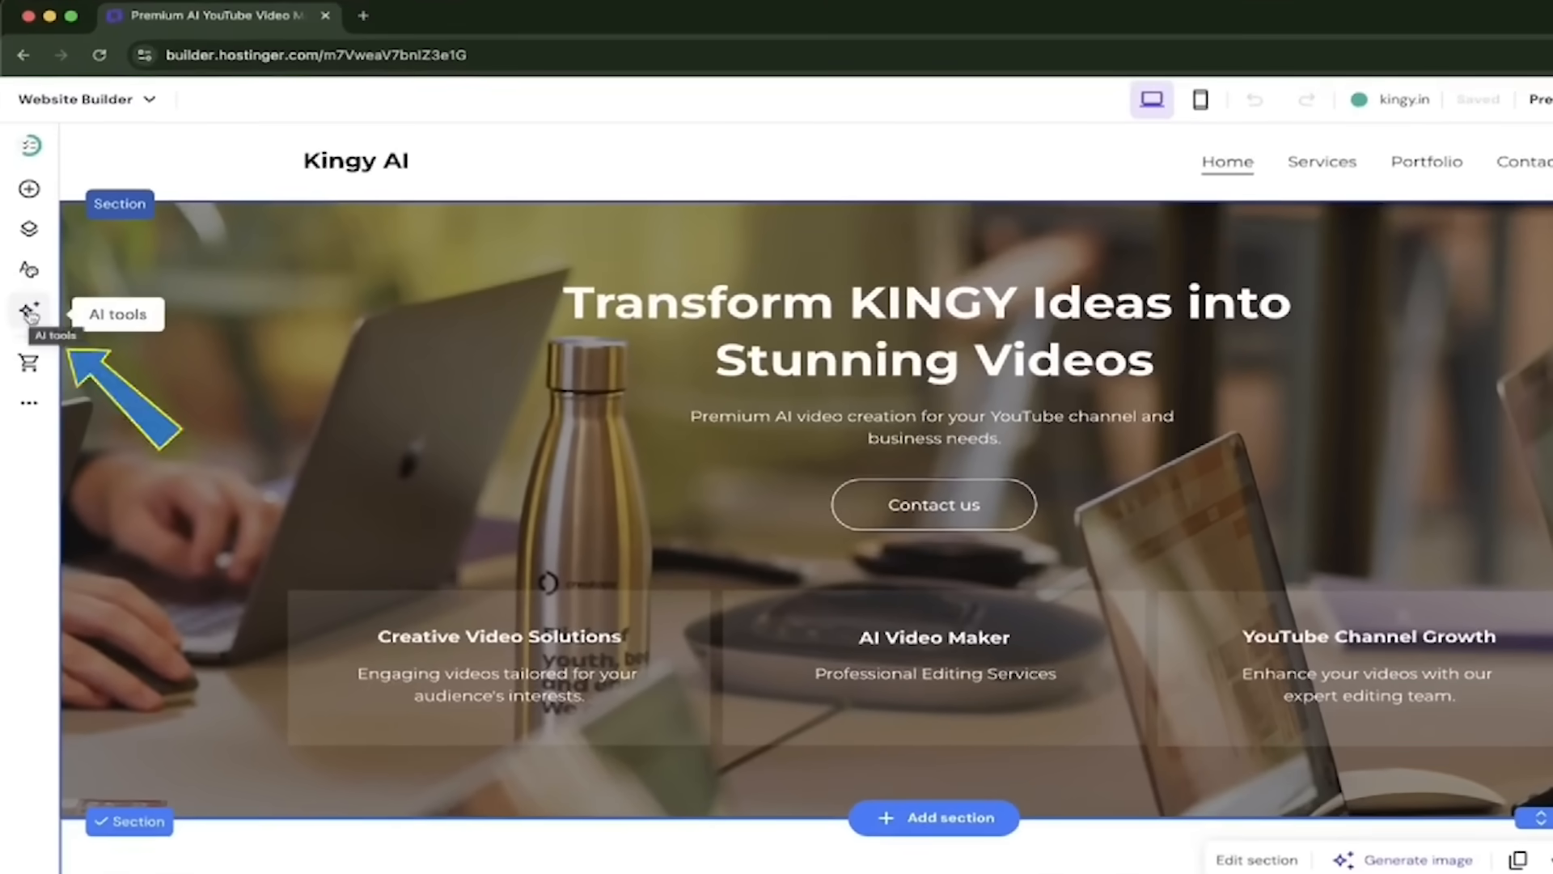
left_click(32, 314)
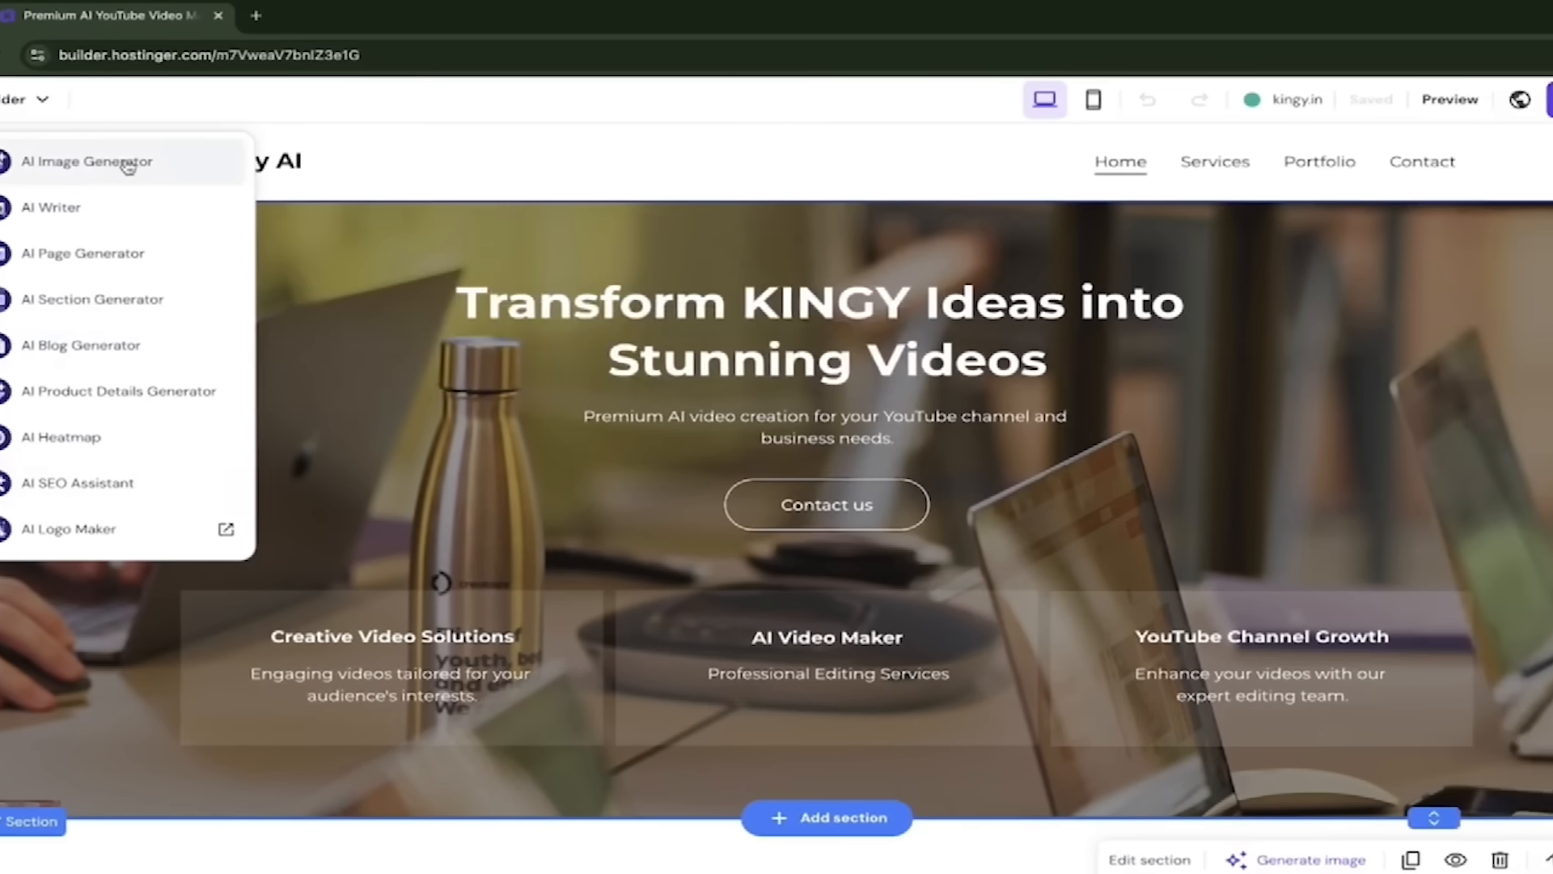
left_click(235, 164)
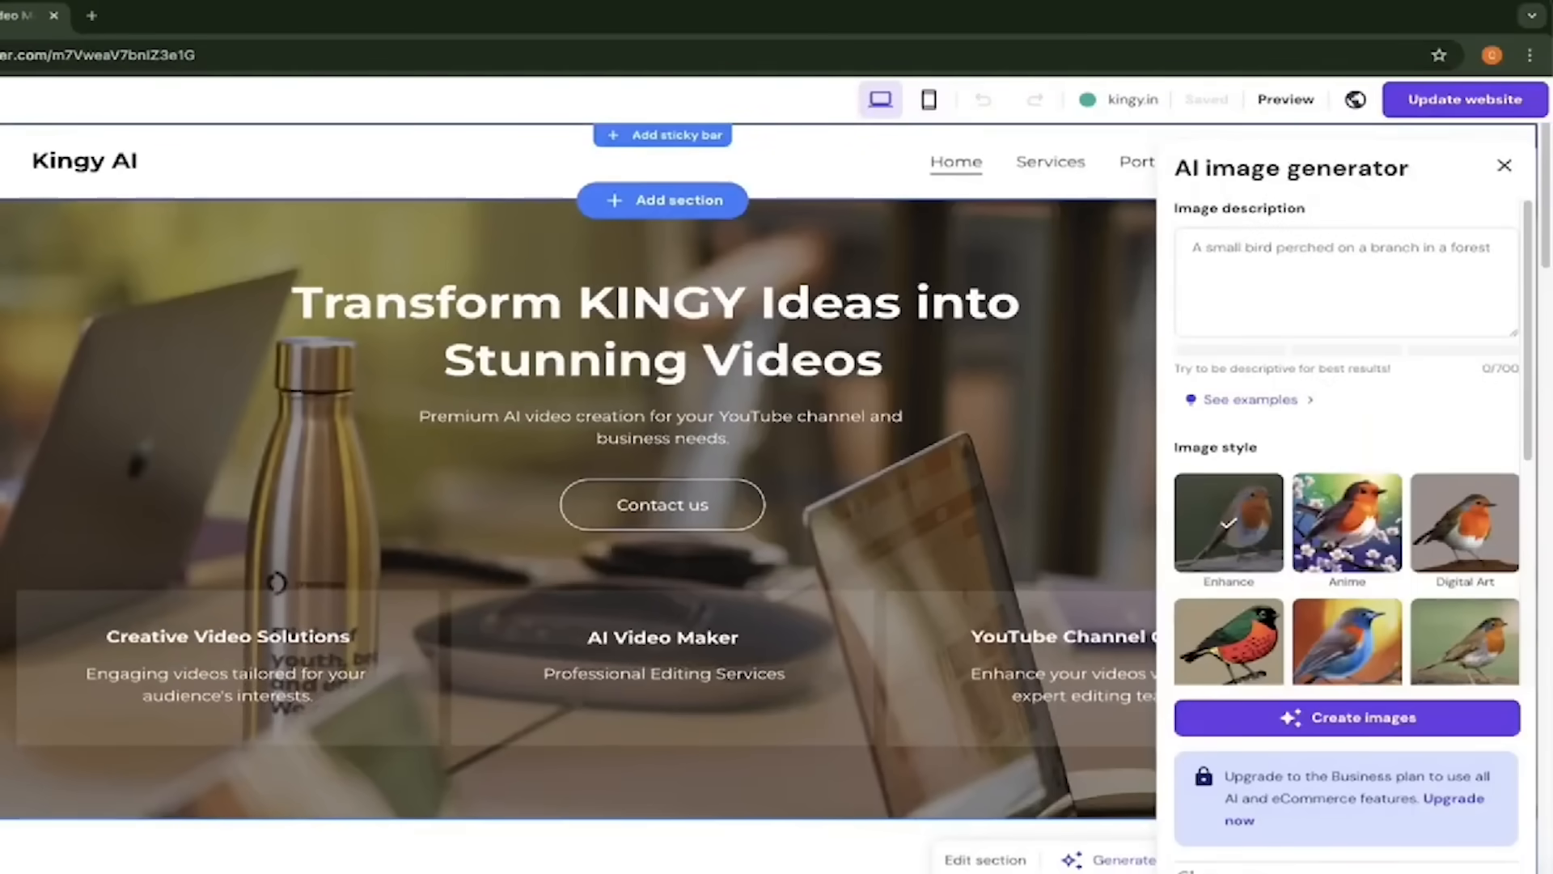
left_click(29, 309)
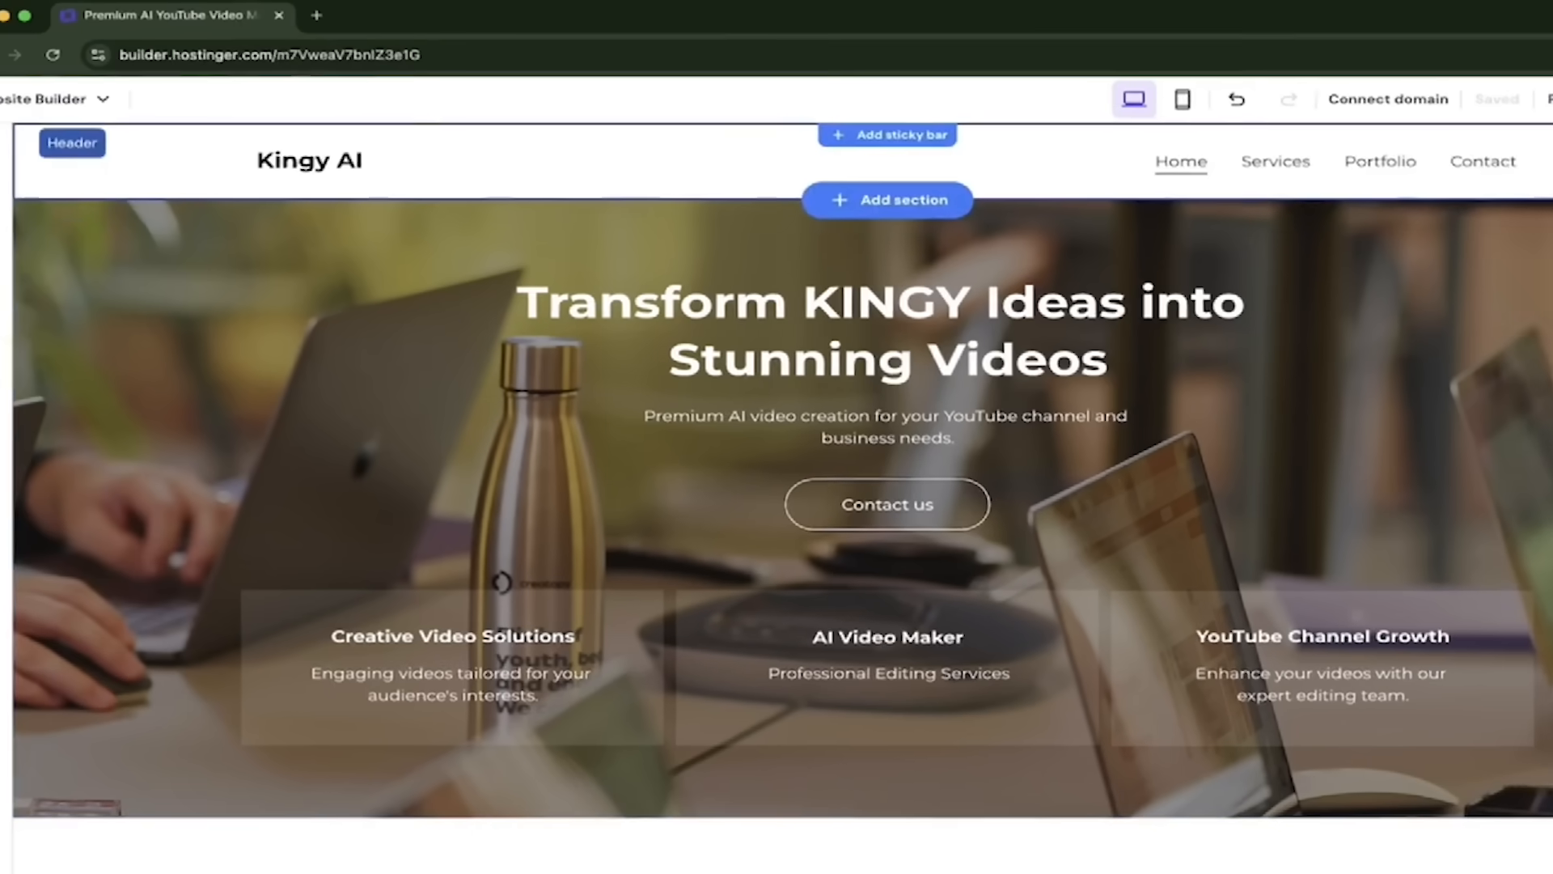
- Publish the Kingy AI site live and begin connecting a custom domain
left_click(1526, 97)
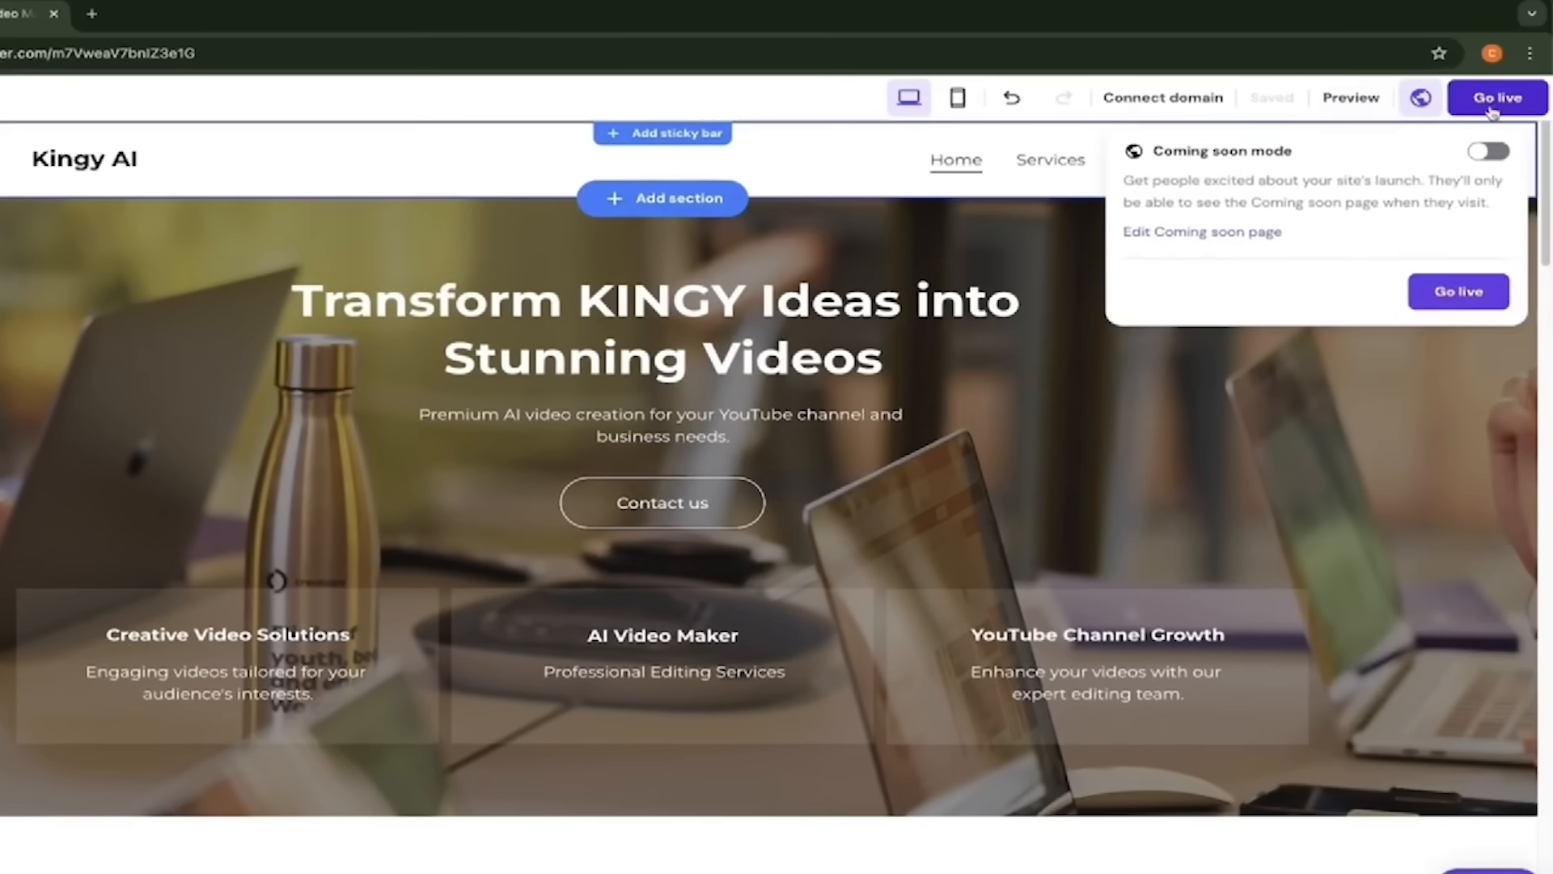
left_click(1493, 111)
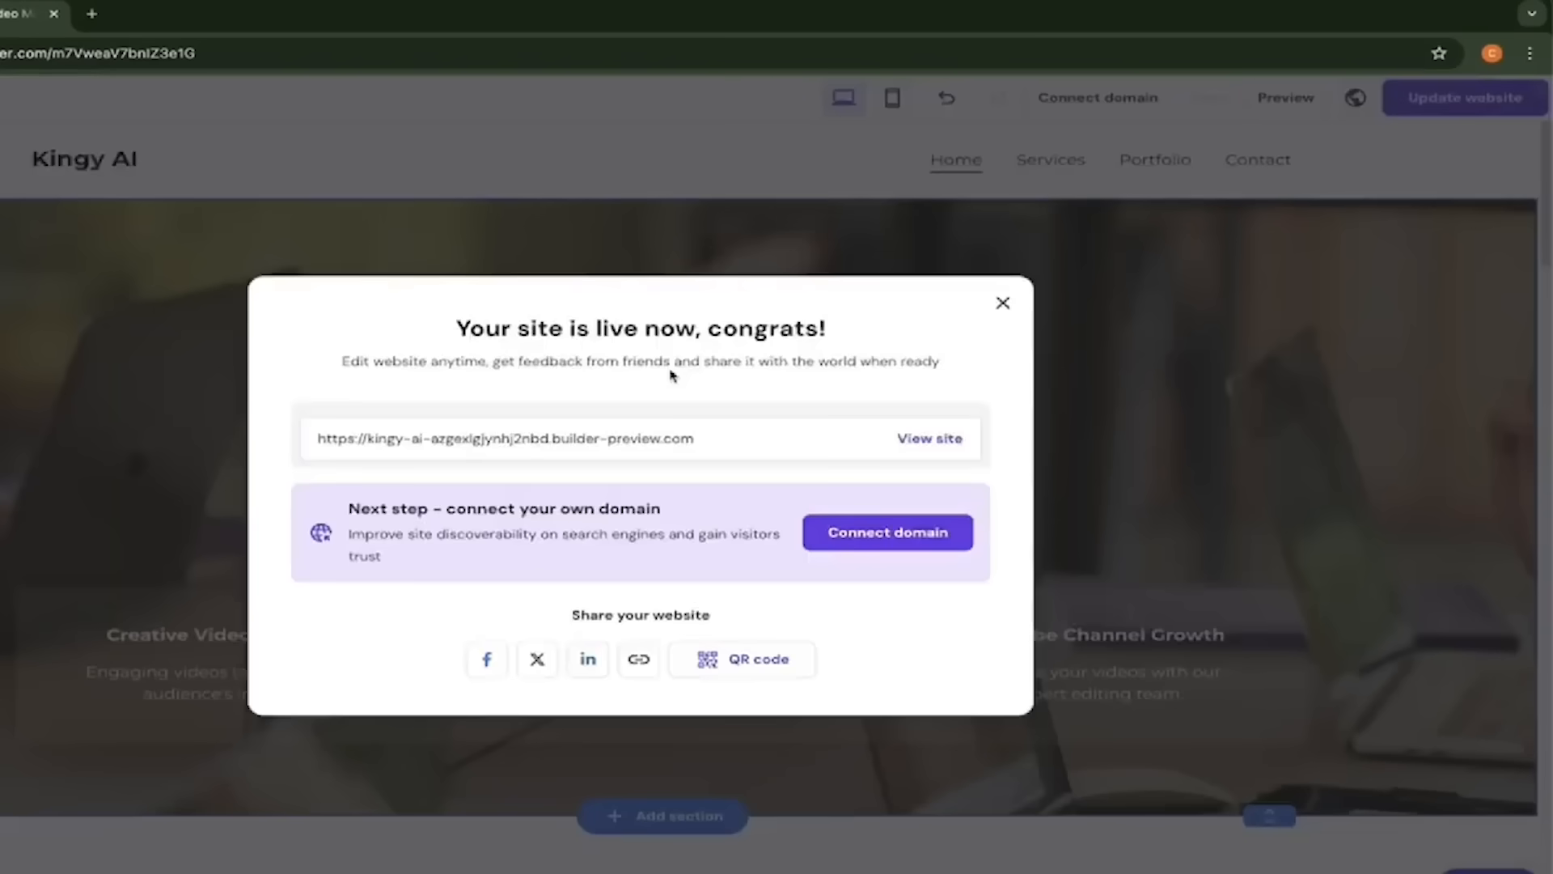
left_click(888, 537)
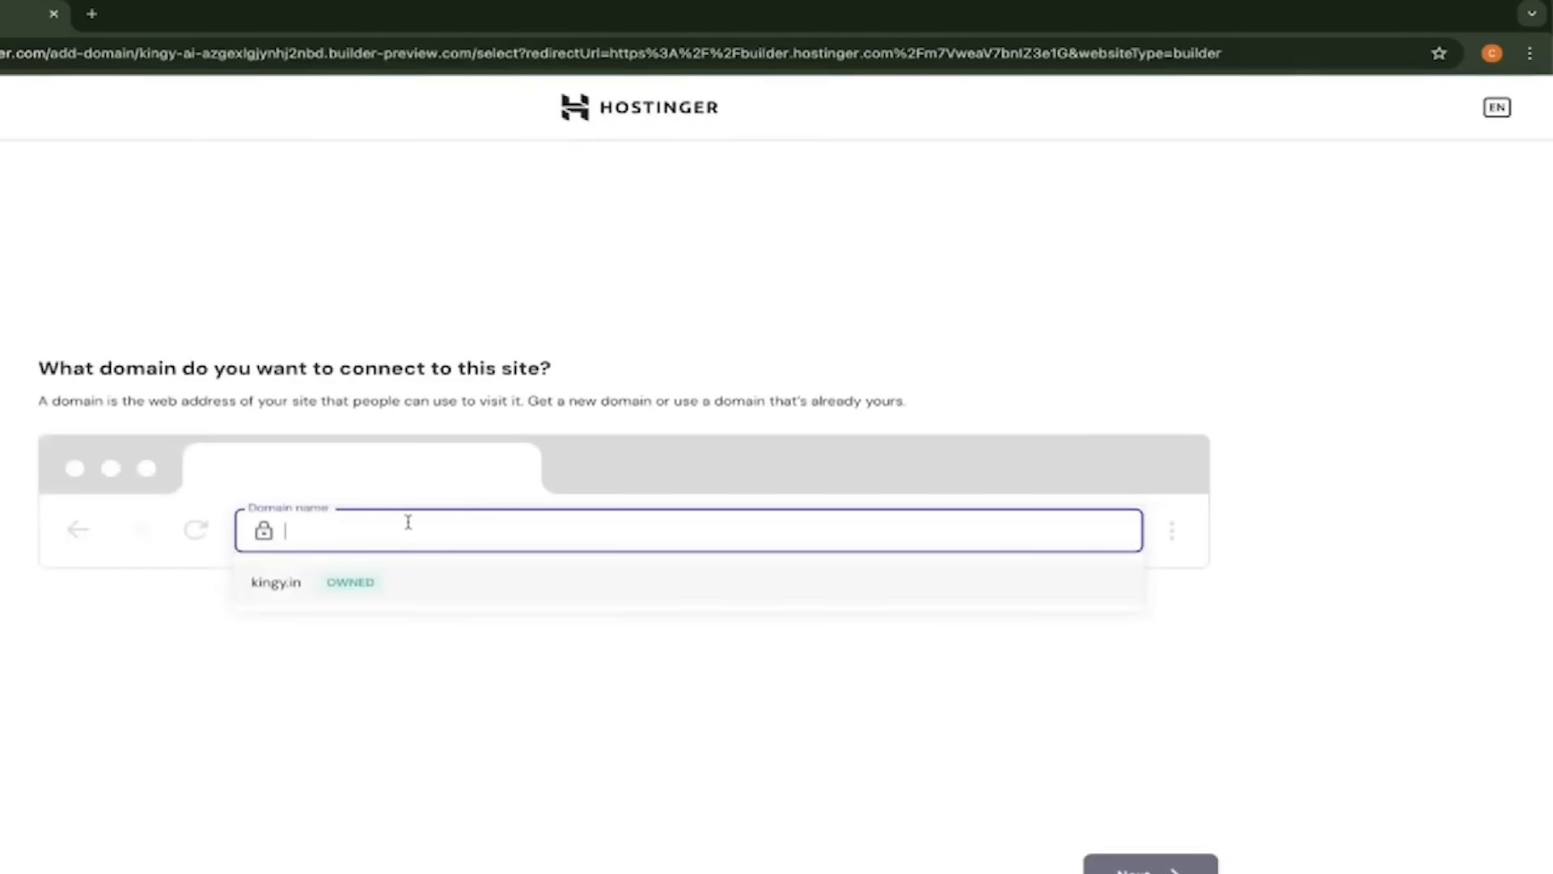
- Connect the owned kingy.in domain to the site, then return to the Website Builder editor
type("kingy.in")
left_click(277, 583)
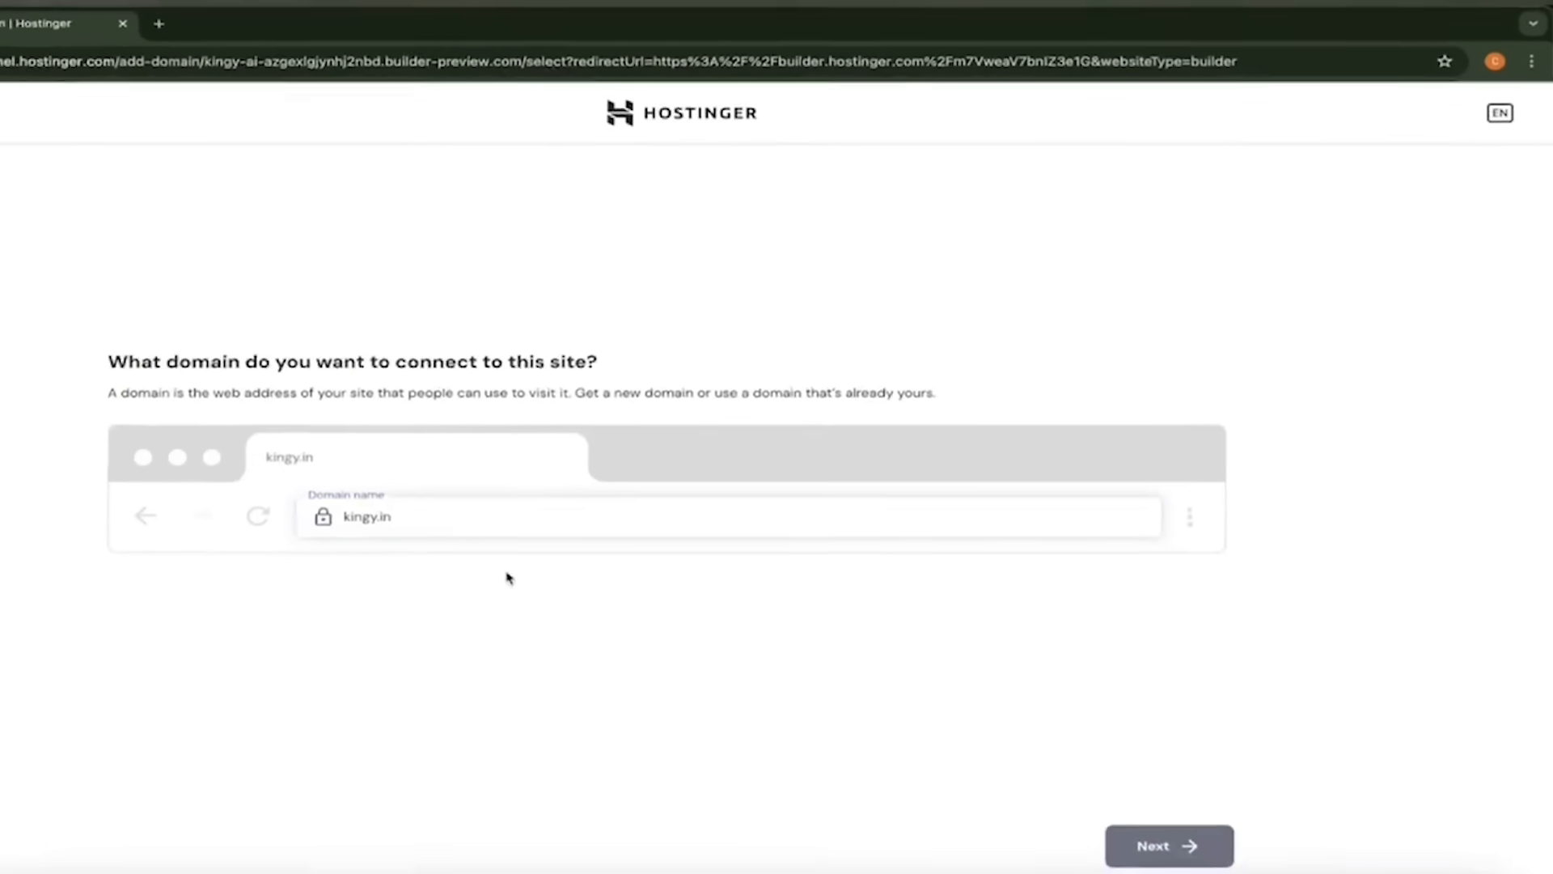
left_click(1169, 845)
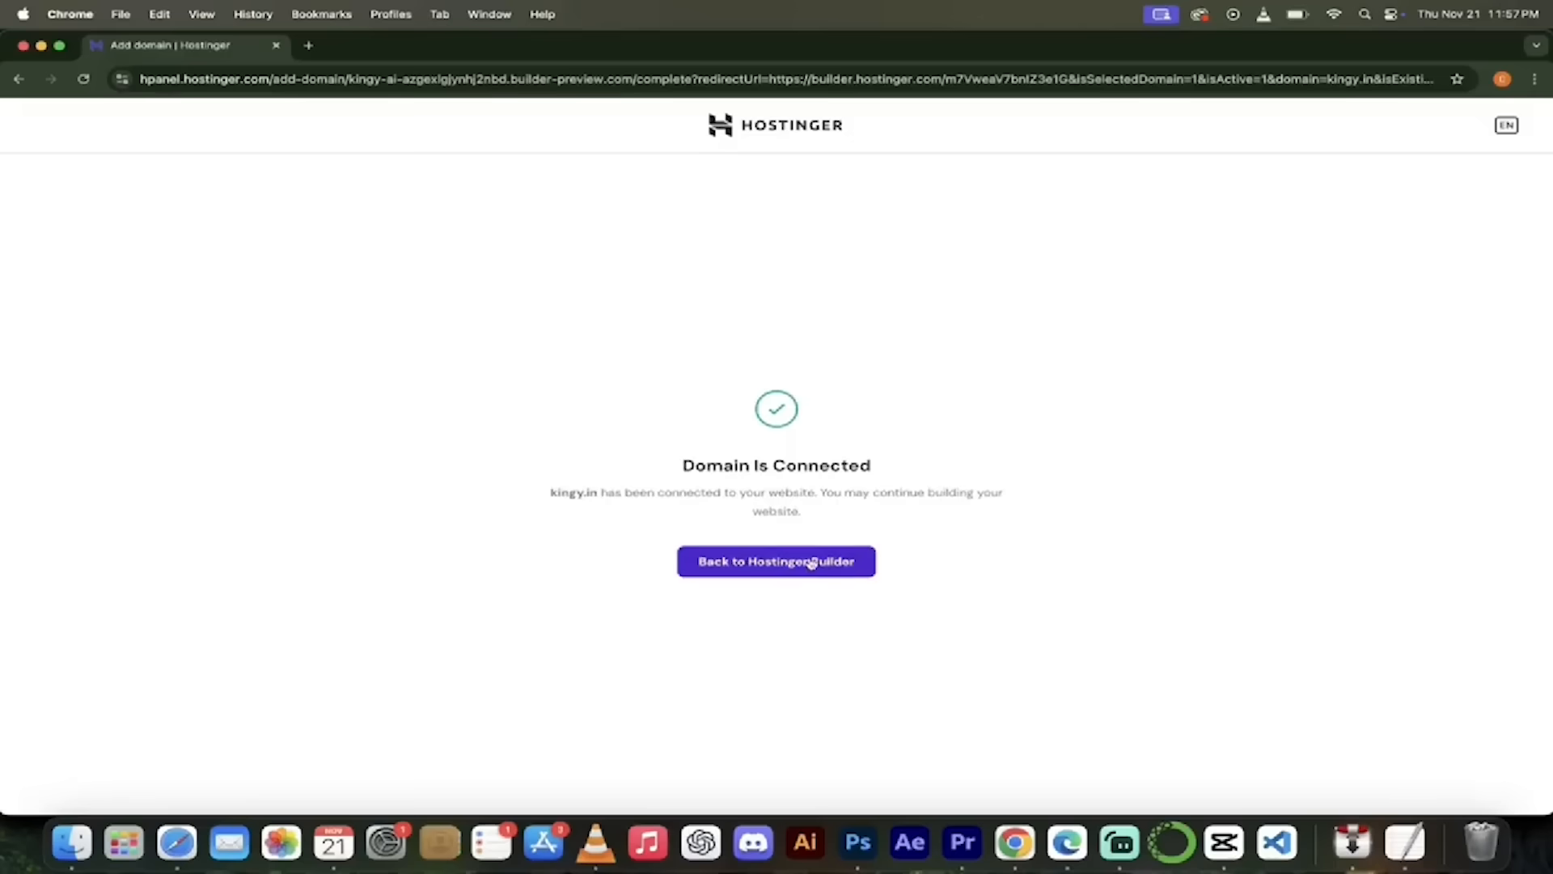
left_click(812, 563)
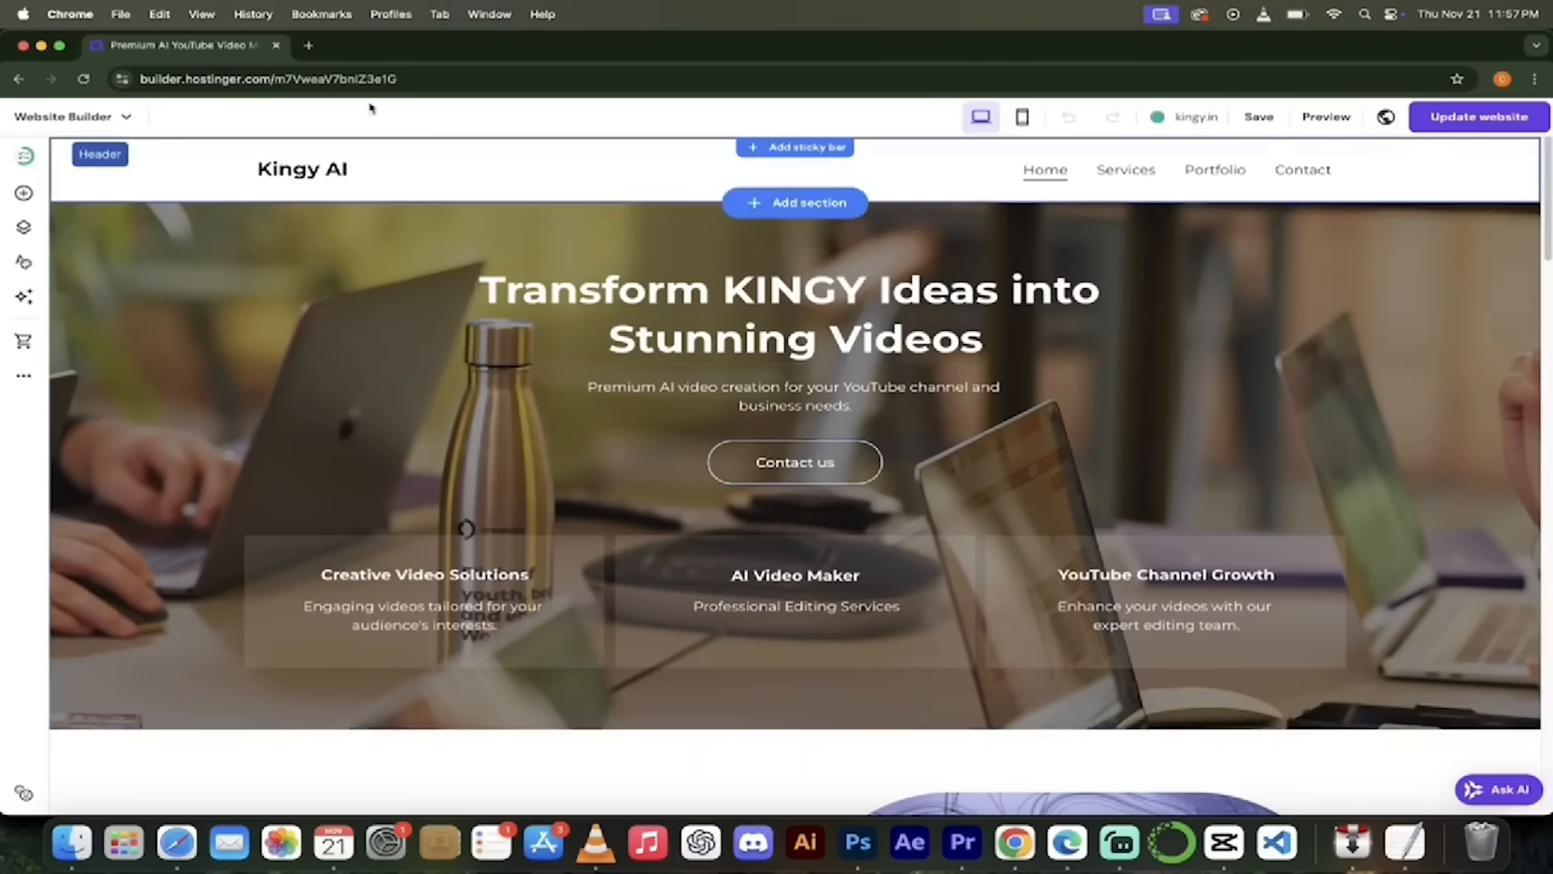
- Load kingy.in in a new Chrome tab and scroll to the Crafting Exceptional AI section
left_click(314, 49)
type("kingy")
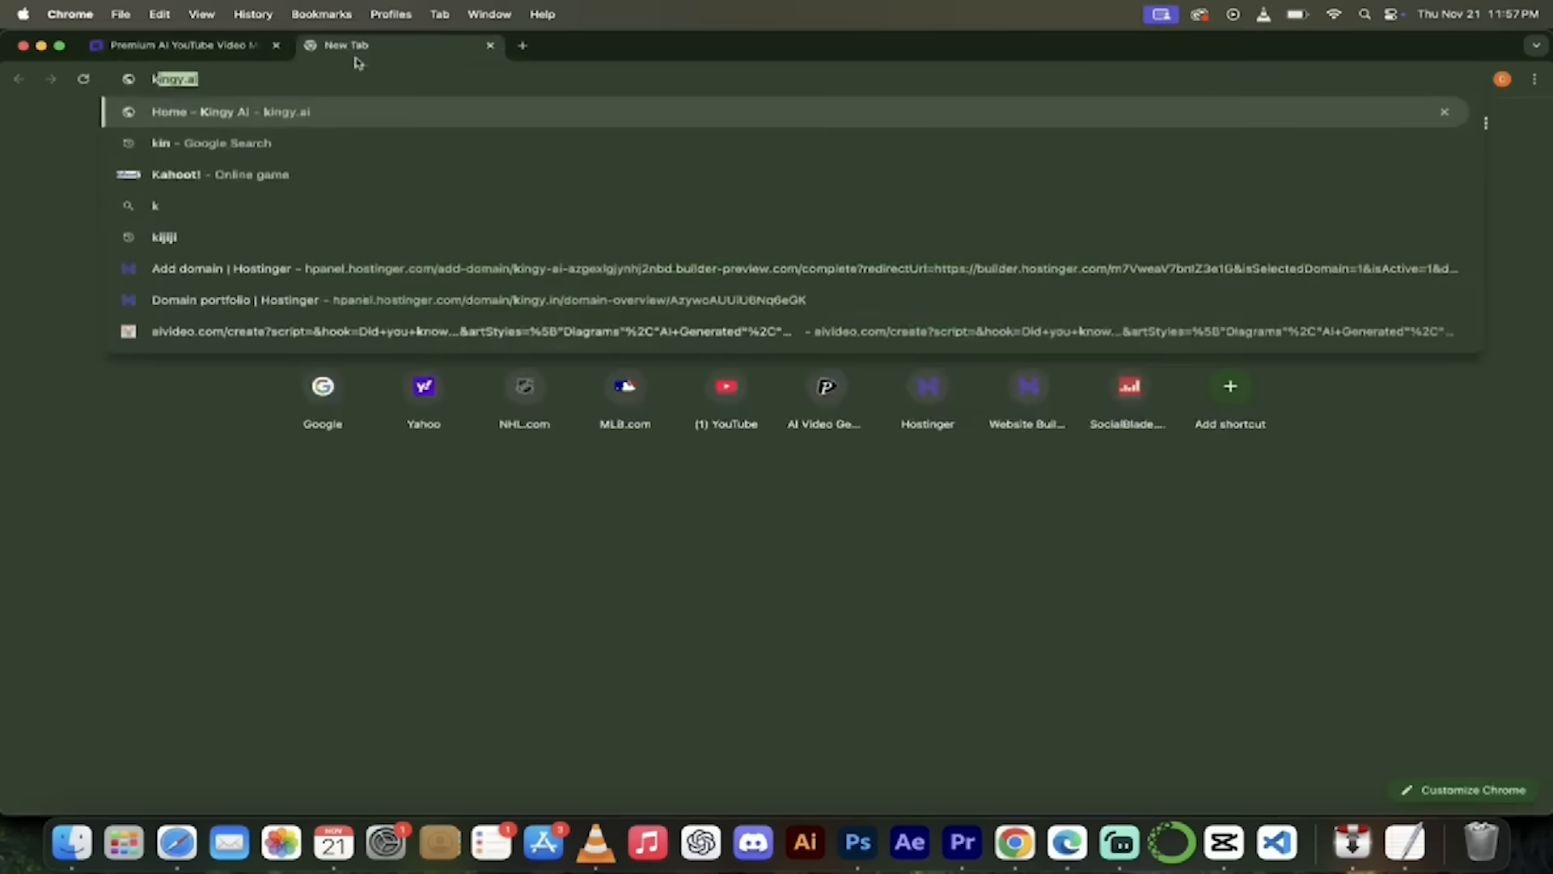
type(".in")
key("Return")
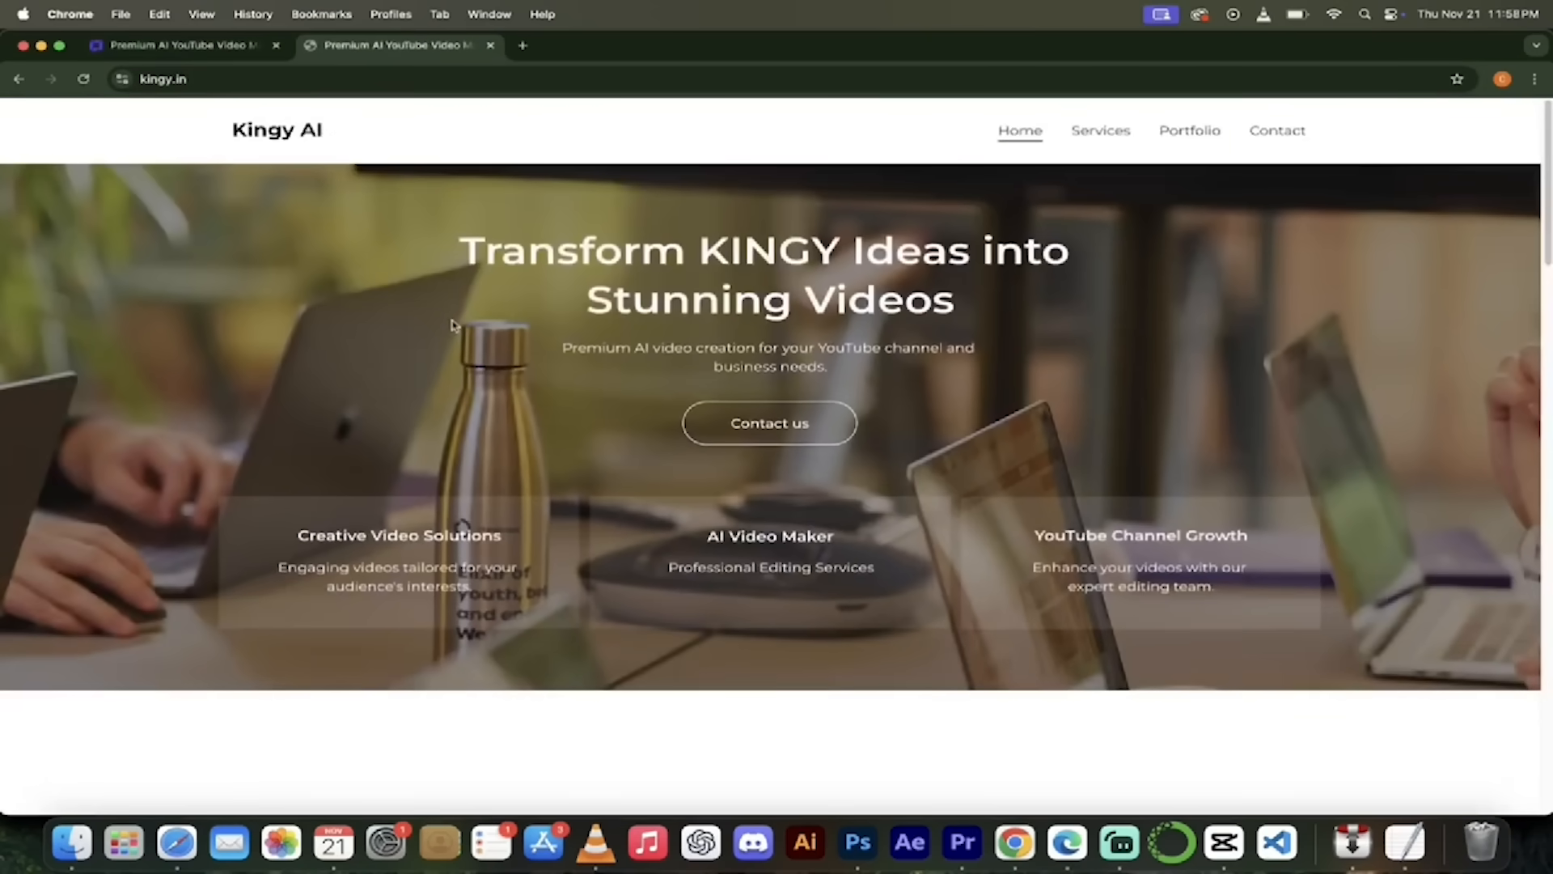
scroll(457, 400, "down", 6)
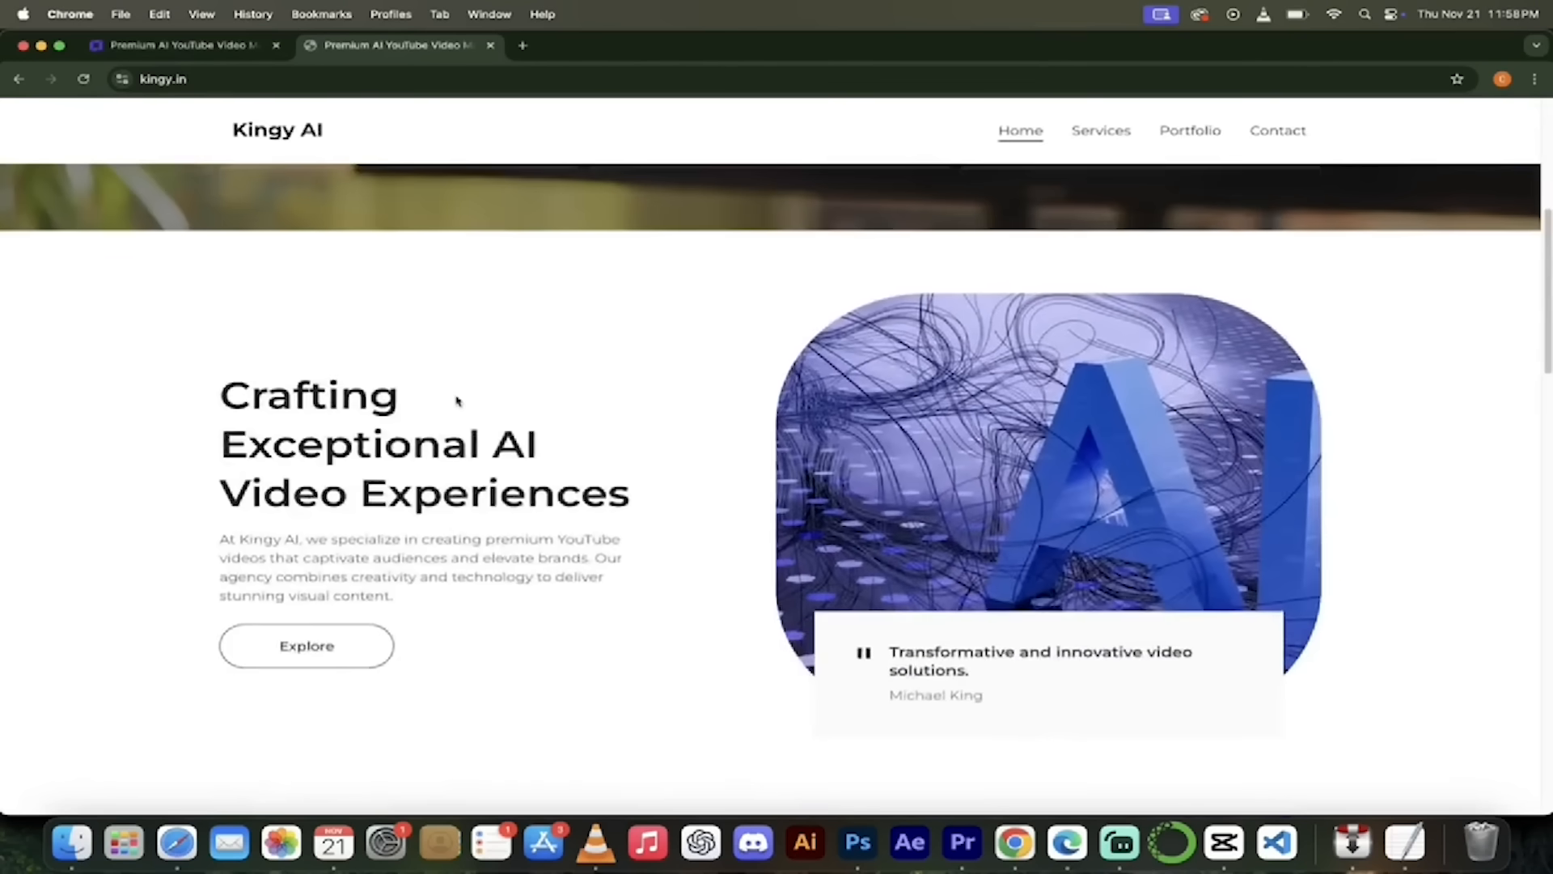